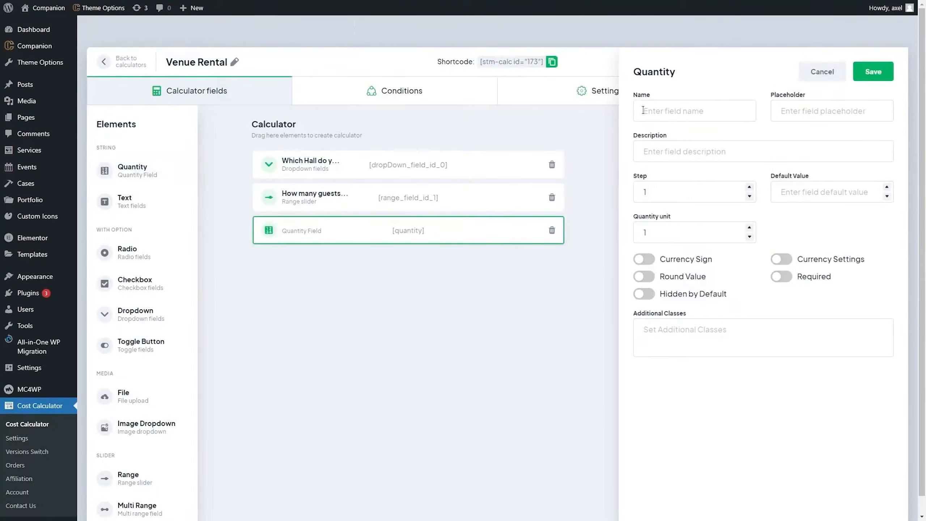
# Drop a new field into the Venue Rental calculator and open its settings
pyautogui.moveTo(105, 314); pyautogui.dragTo(314, 270)
pyautogui.click(815, 102)
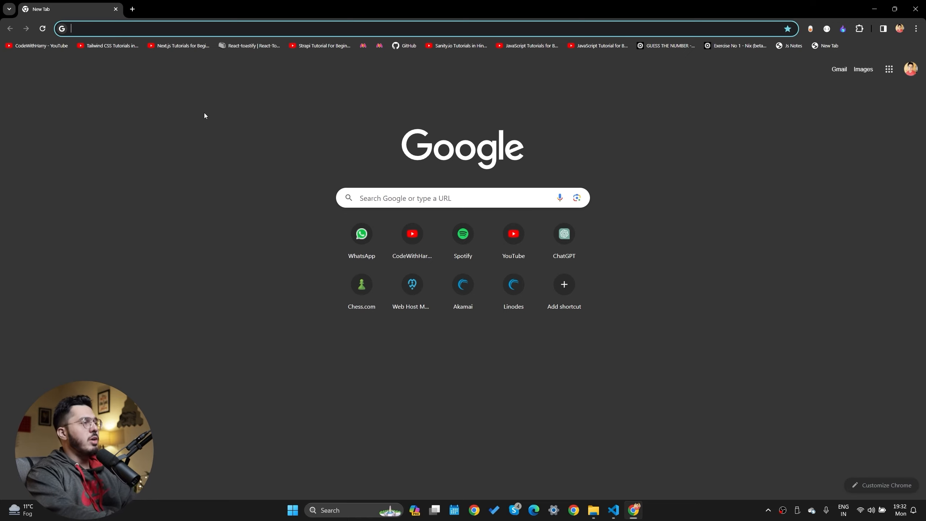
# Search the web for localwp
pyautogui.write('localwo')
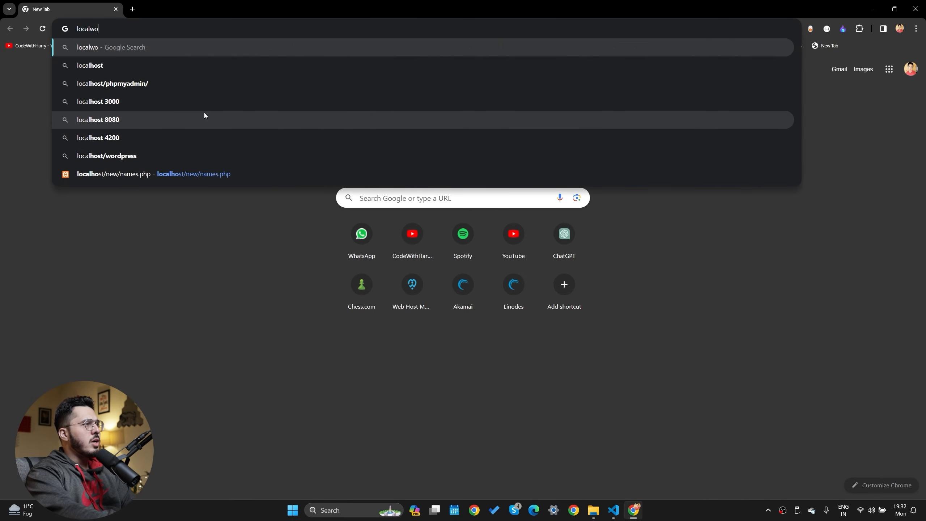
pyautogui.press('BackSpace')
pyautogui.write('p')
pyautogui.press('Return')
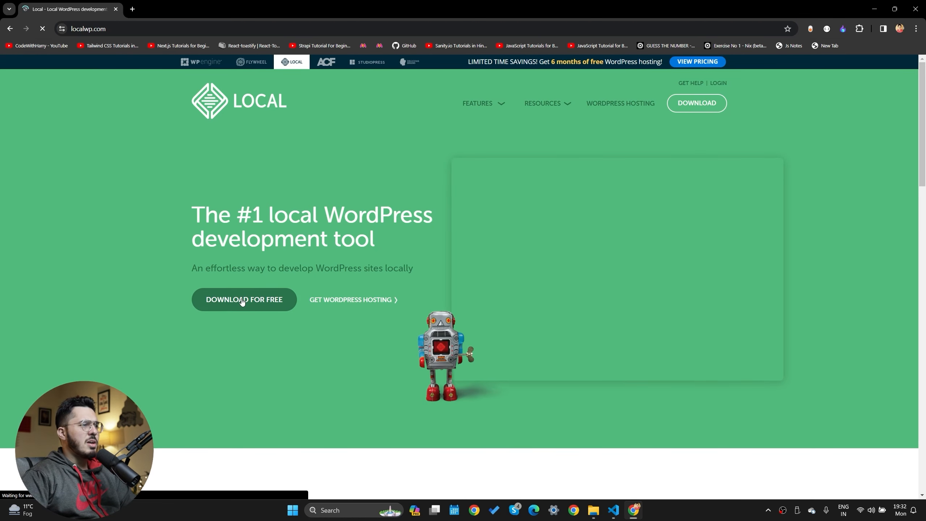
pyautogui.press('super')
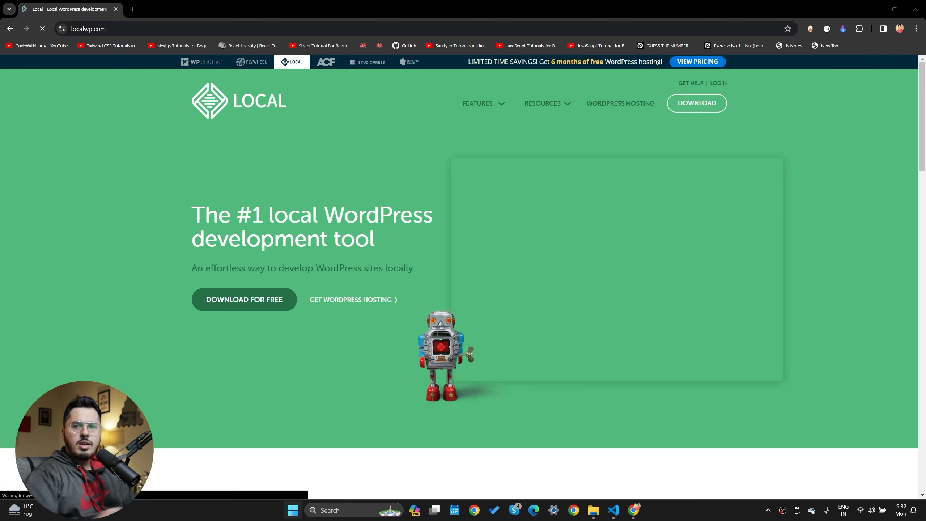
# On localwp.com, choose Windows as the platform and start the Local download
pyautogui.click(270, 300)
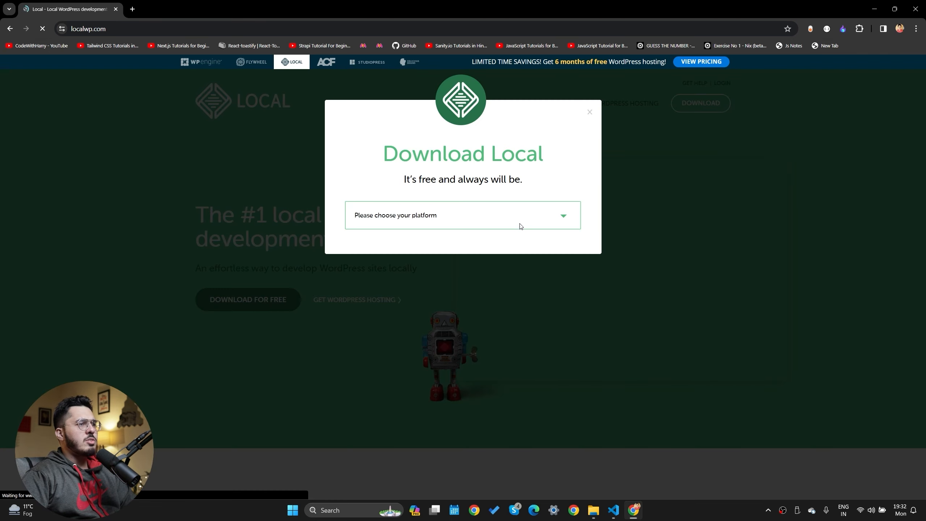
pyautogui.click(430, 223)
pyautogui.click(384, 256)
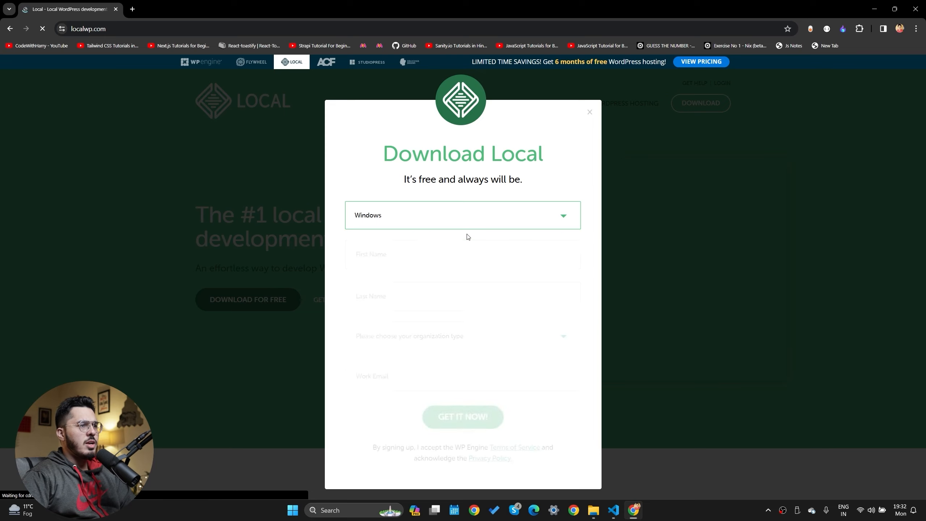
pyautogui.click(463, 414)
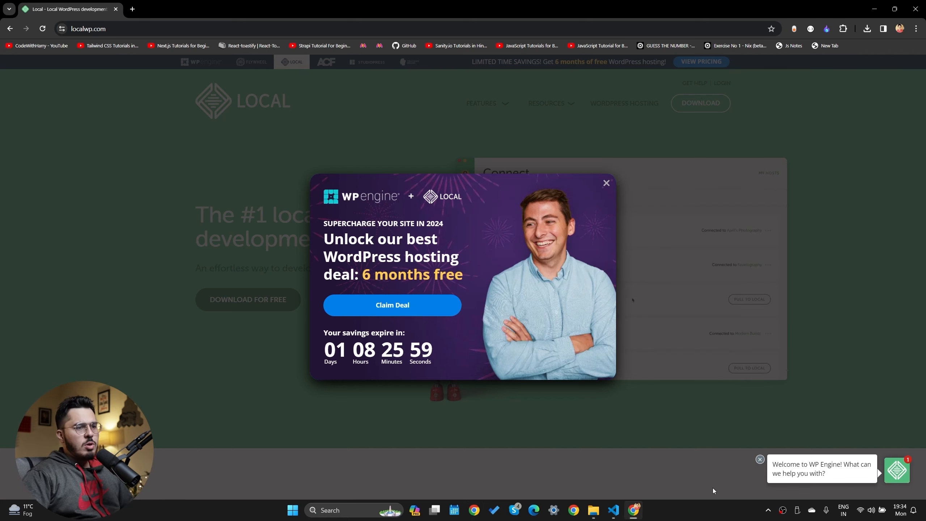
# Run the downloaded Local installer for the current user only and finish with Local launching
pyautogui.click(867, 28)
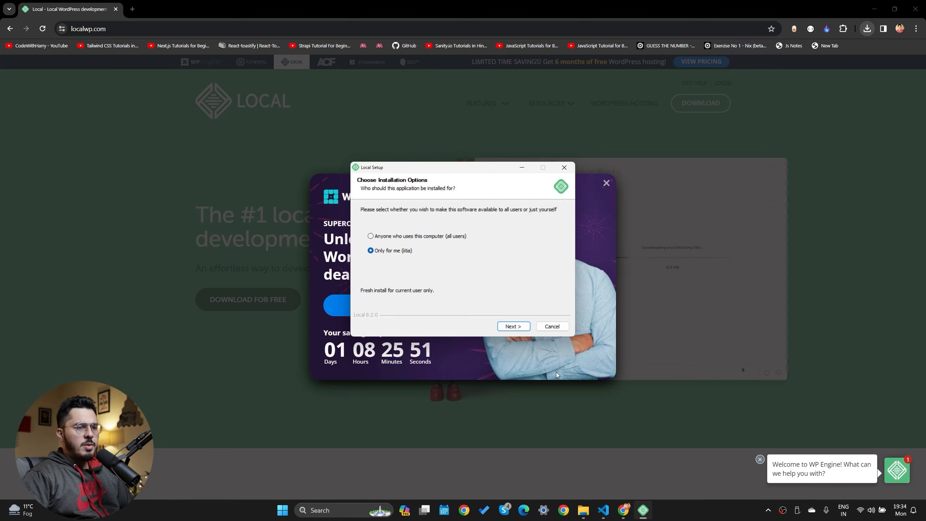
pyautogui.click(521, 327)
pyautogui.click(521, 327)
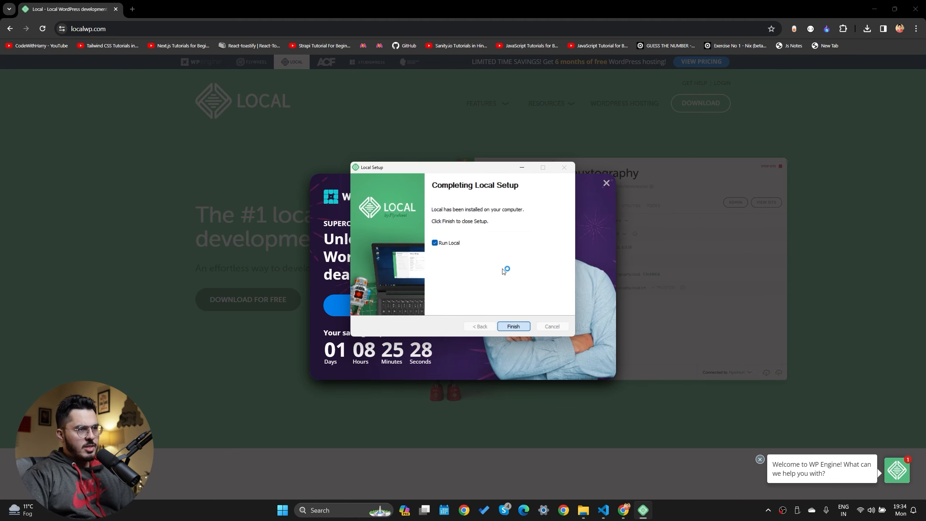
pyautogui.press('Return')
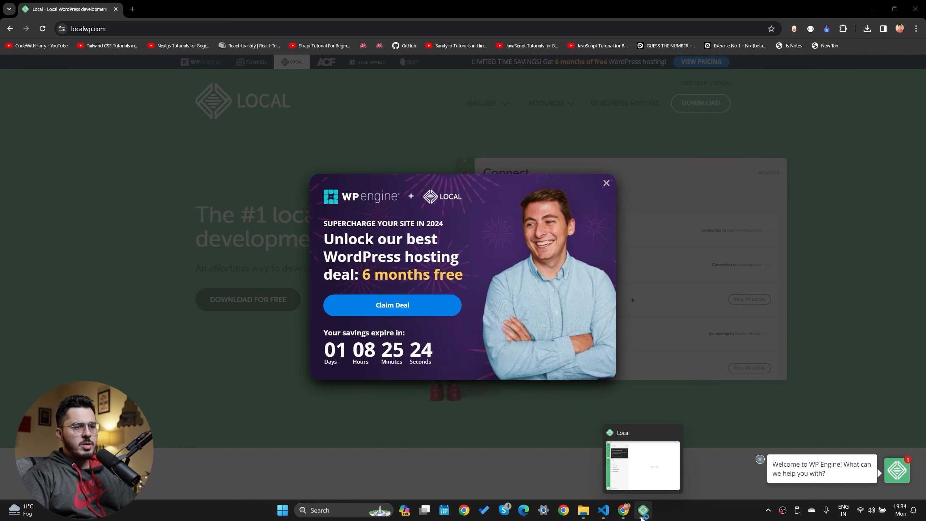
pyautogui.moveTo(638, 497)
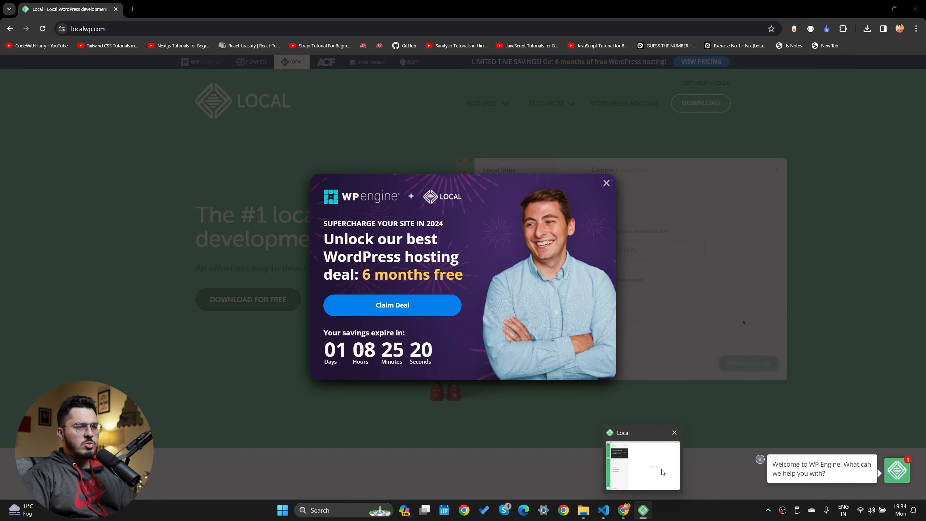
# Start a new Local site named 'Cost Calculator' using the Preferred environment
pyautogui.click(130, 8)
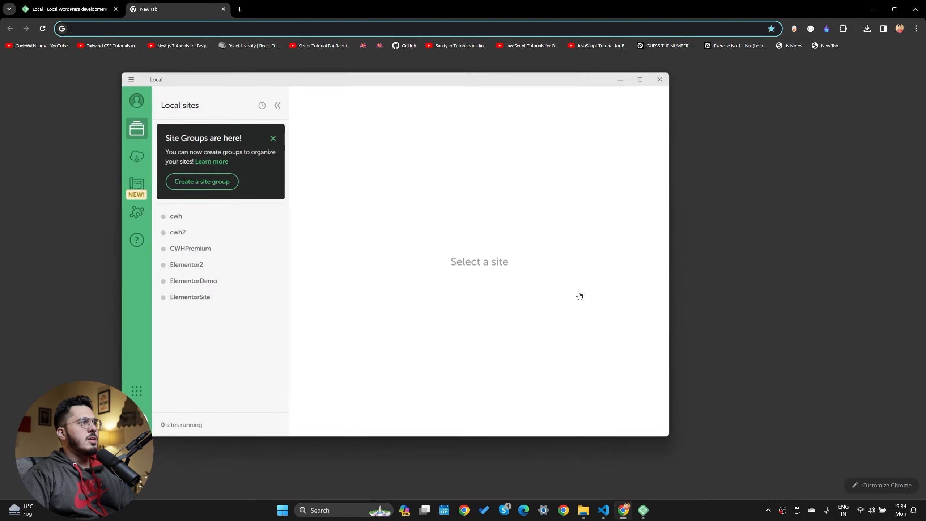
pyautogui.click(643, 510)
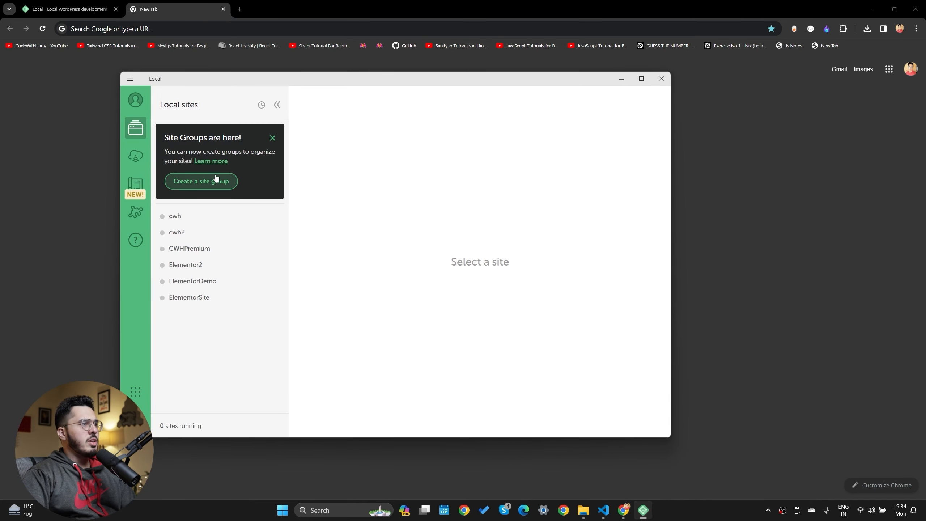
pyautogui.click(135, 414)
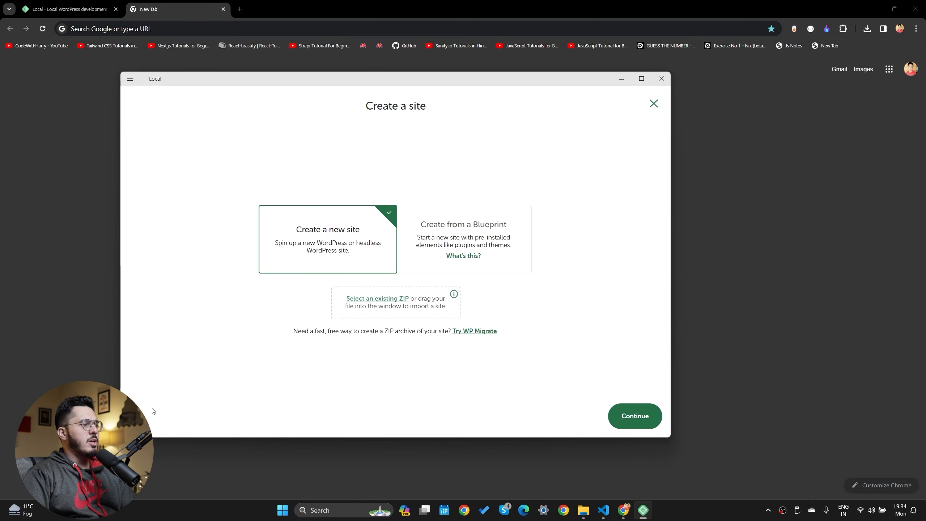
pyautogui.click(634, 416)
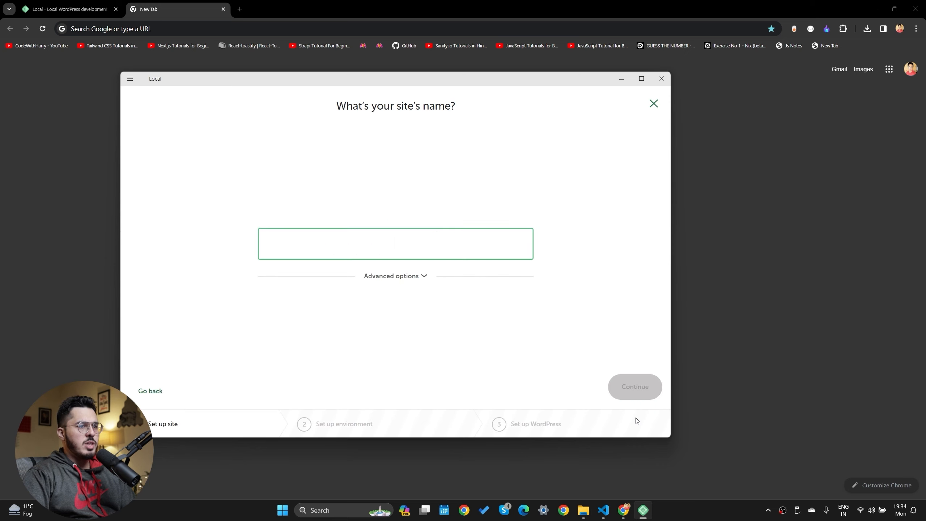
pyautogui.write('C')
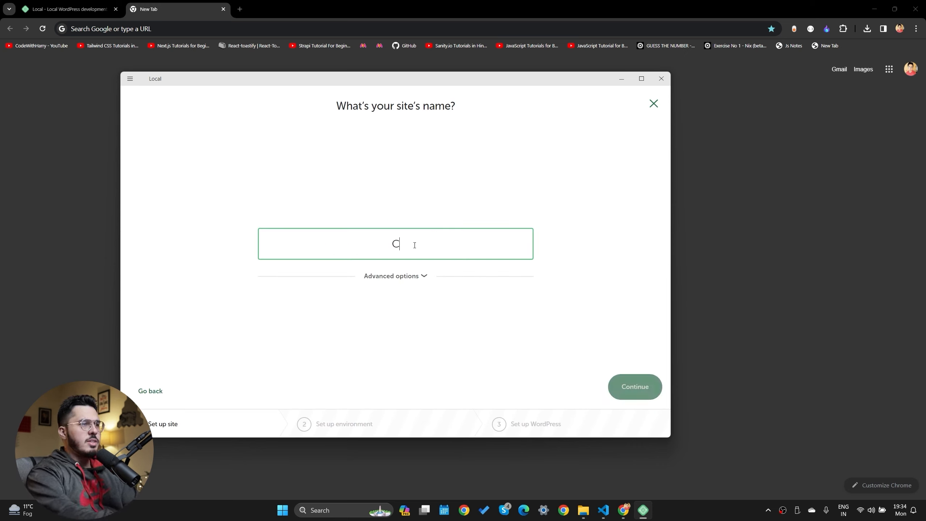
pyautogui.write('ost Calculator')
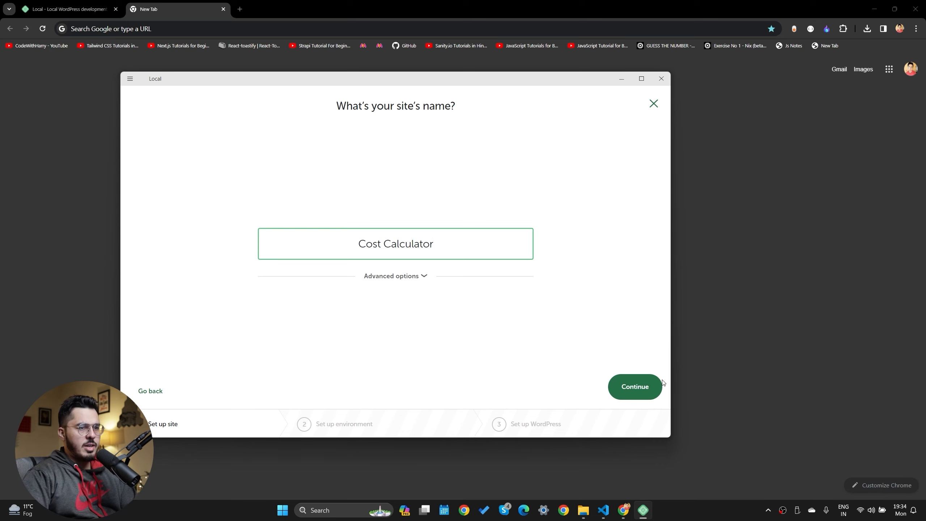
pyautogui.click(624, 379)
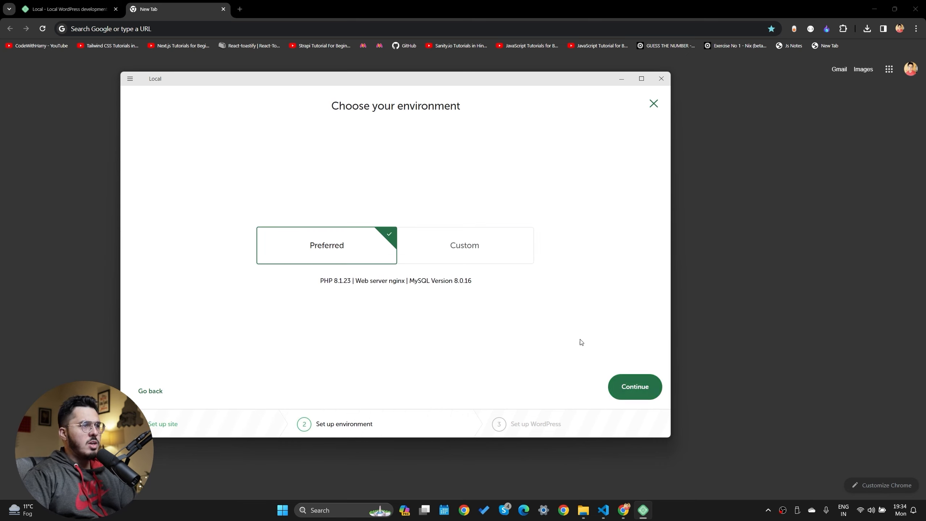
pyautogui.click(637, 387)
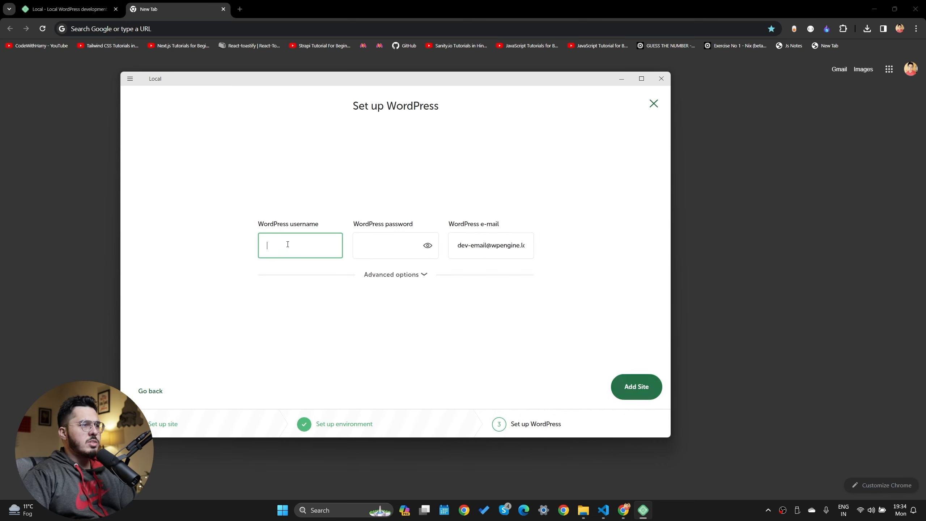
# Fill in the WordPress admin username, password and e-mail address
pyautogui.write('root')
pyautogui.press('Tab')
pyautogui.write('roo')
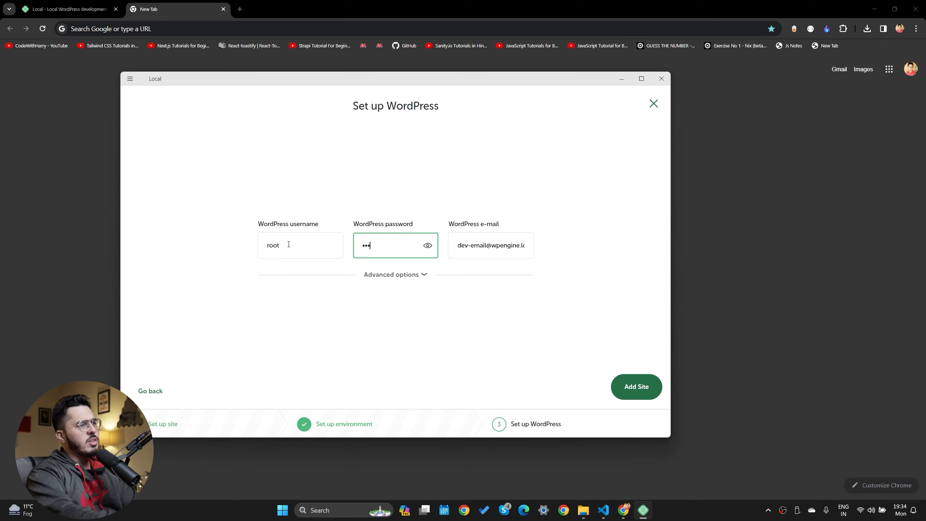
pyautogui.write('t')
pyautogui.click(480, 246)
pyautogui.hotkey('ctrl', 'a')
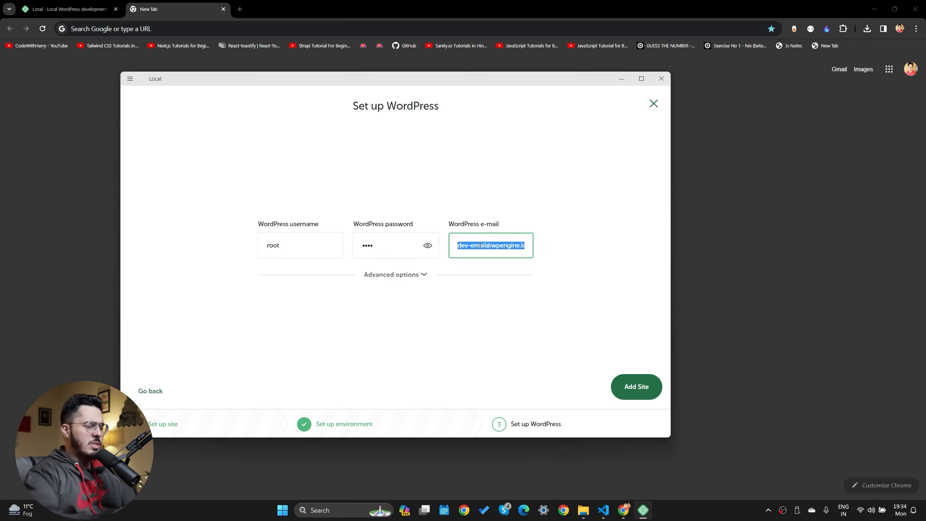
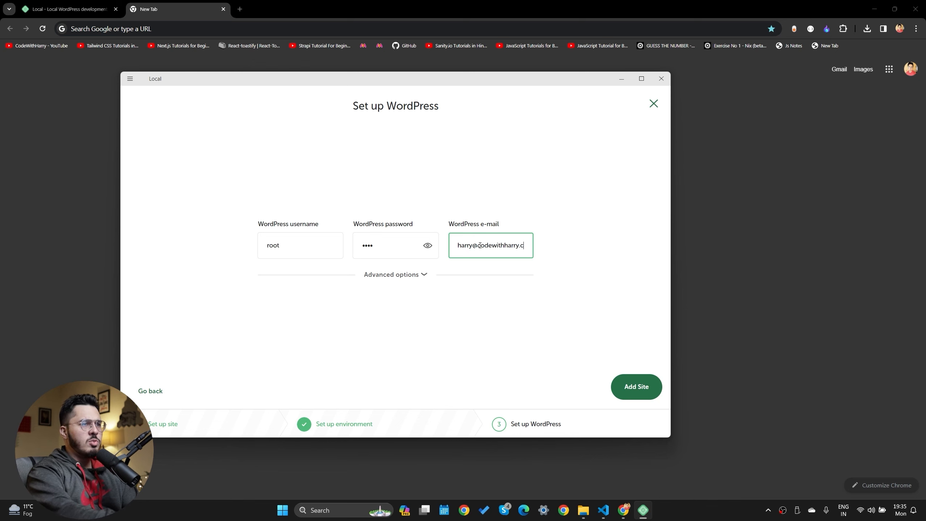
# Add the site, allow it through the firewall, and open it in the browser
pyautogui.click(636, 387)
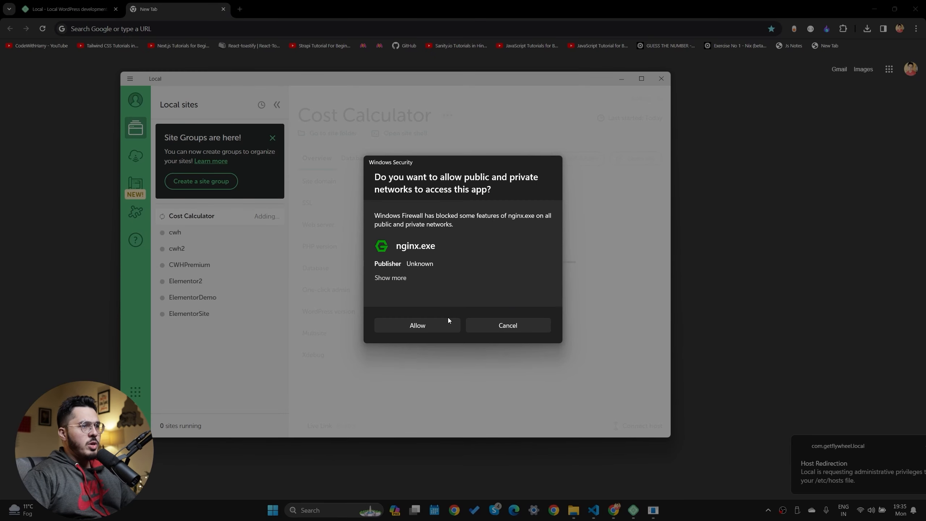
pyautogui.click(447, 324)
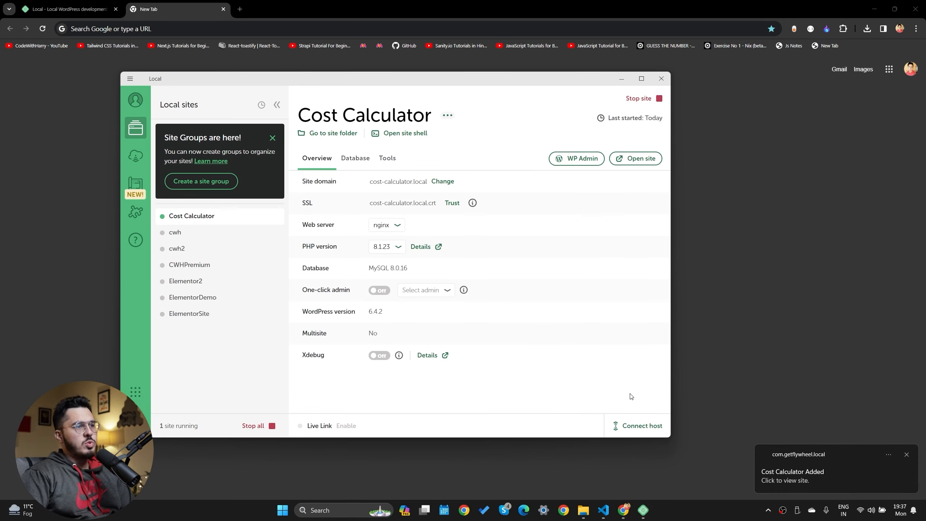
pyautogui.click(636, 158)
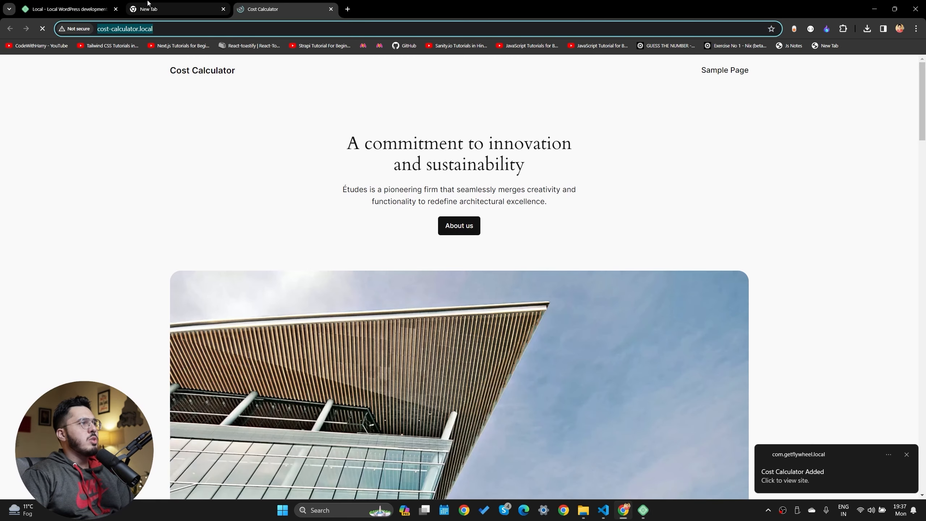
# Log in to the site's WordPress admin with Remember Me, declining to save the password
pyautogui.click(643, 510)
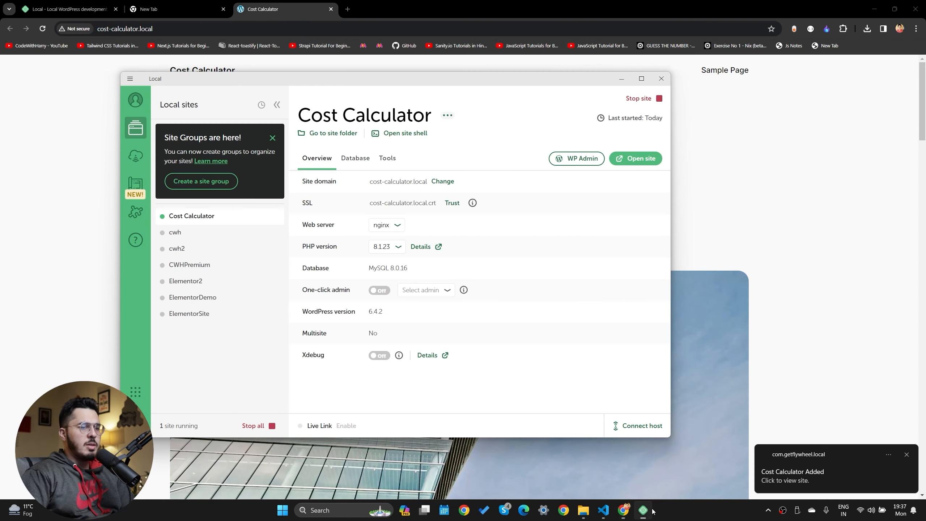
pyautogui.click(588, 160)
pyautogui.click(437, 177)
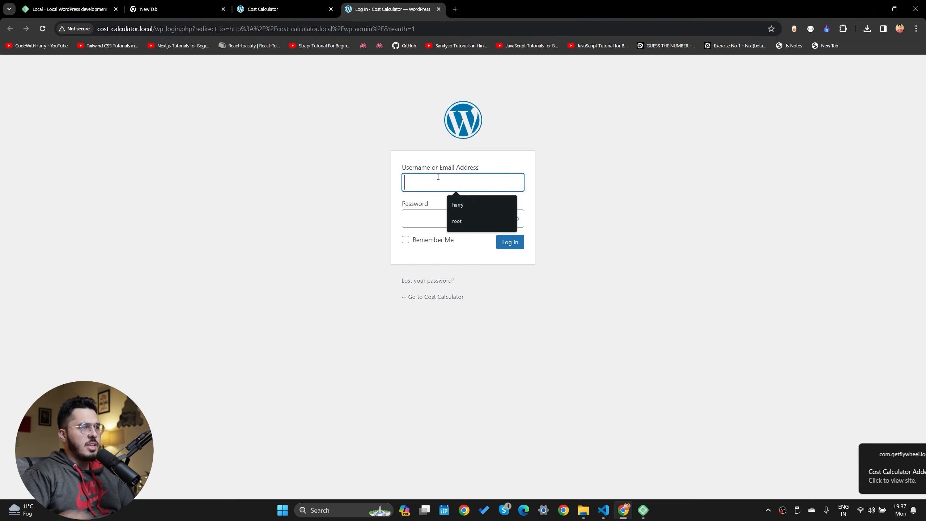
pyautogui.write('root')
pyautogui.press('Tab')
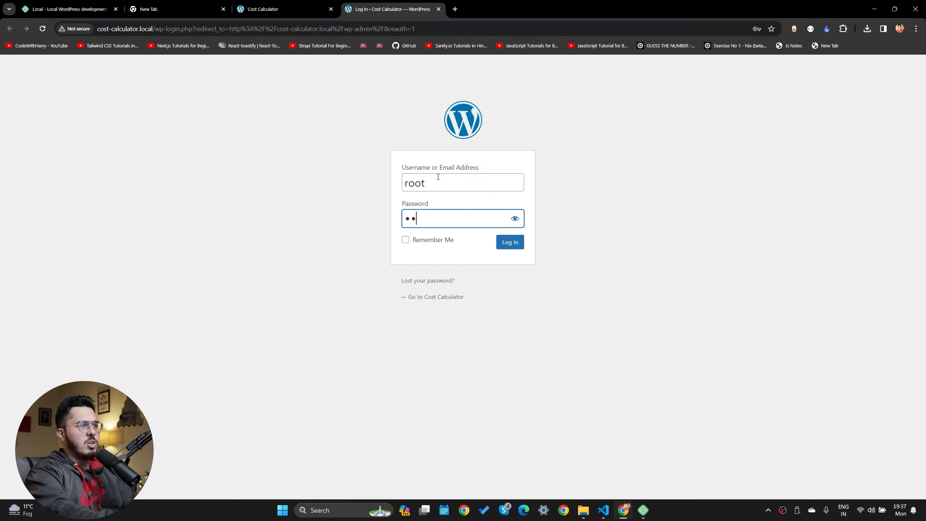
pyautogui.write('root')
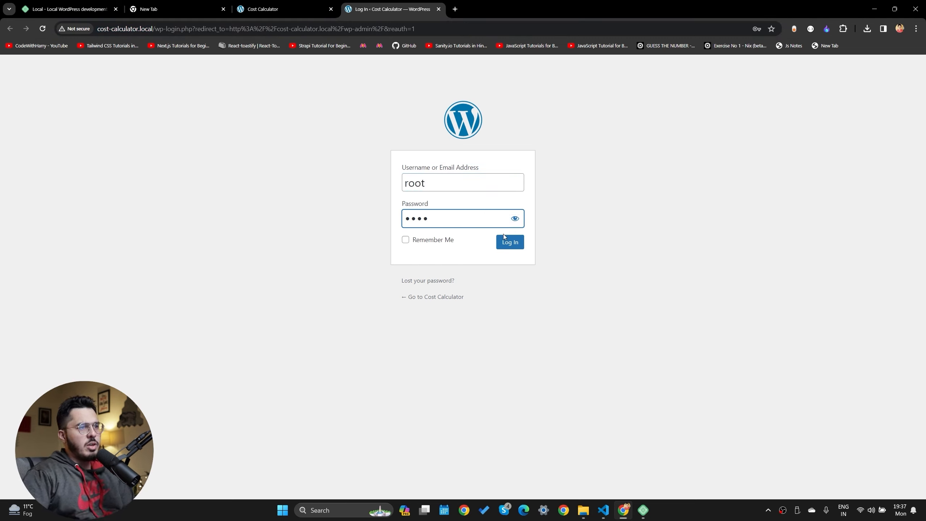
pyautogui.click(450, 240)
pyautogui.click(511, 244)
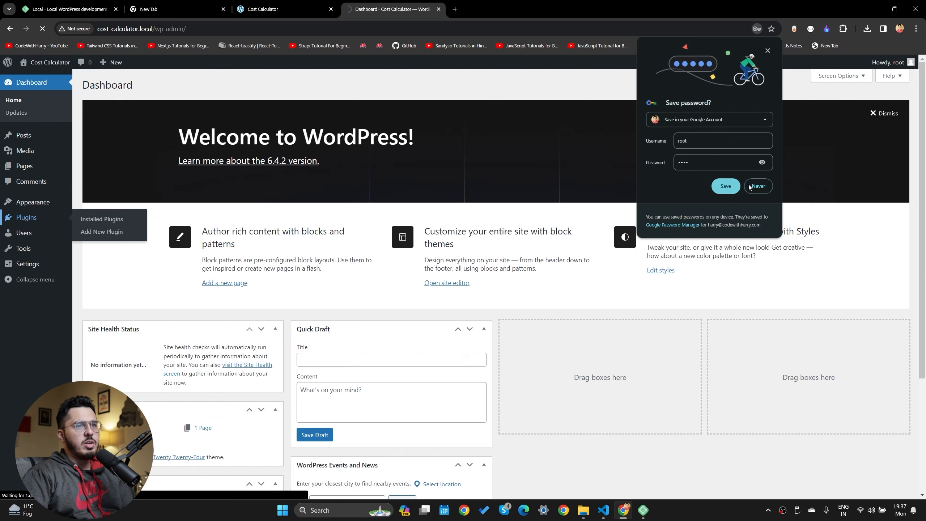
pyautogui.click(725, 186)
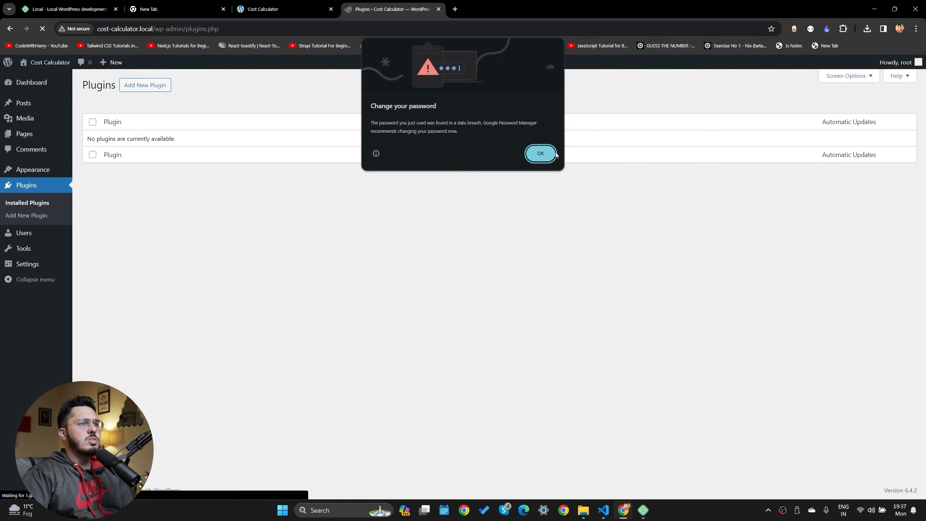
# Search the plugin directory for 'cost calculator' and install Cost Calculator Builder
pyautogui.click(540, 154)
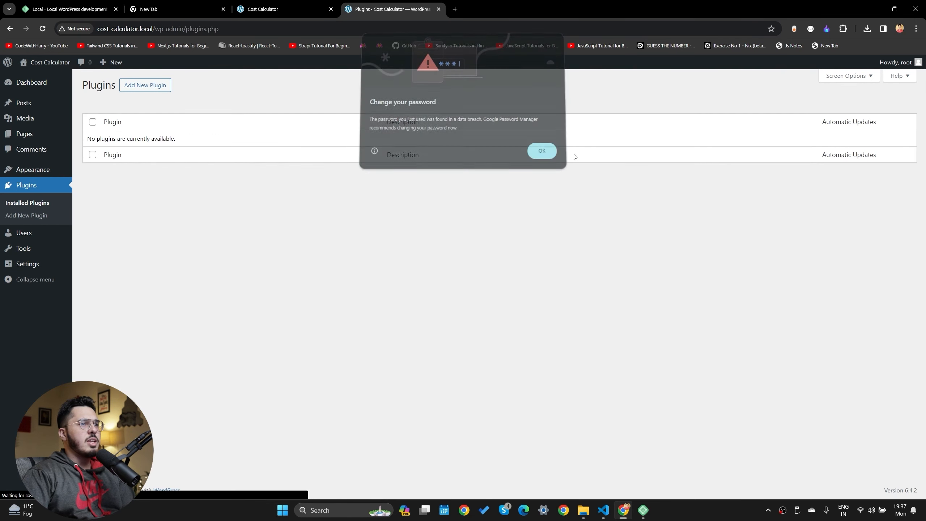
pyautogui.click(141, 87)
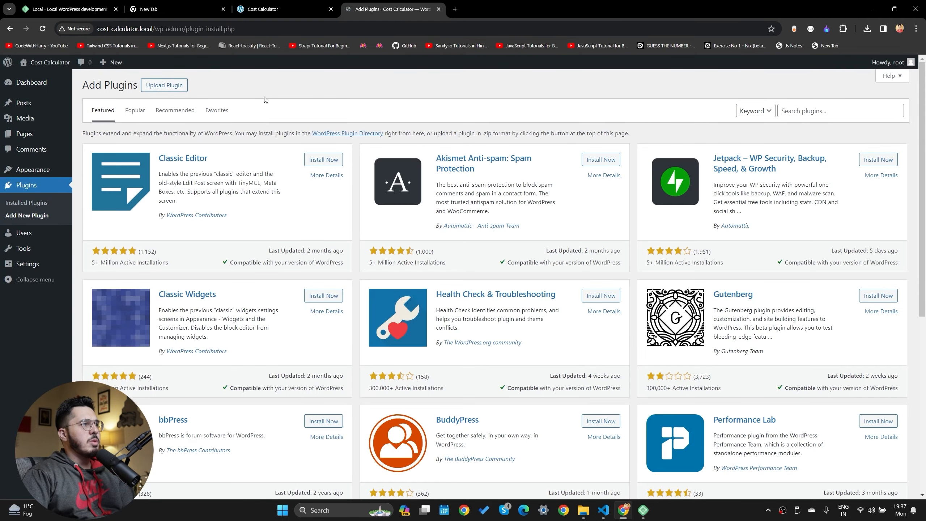
pyautogui.click(809, 111)
pyautogui.write('cost')
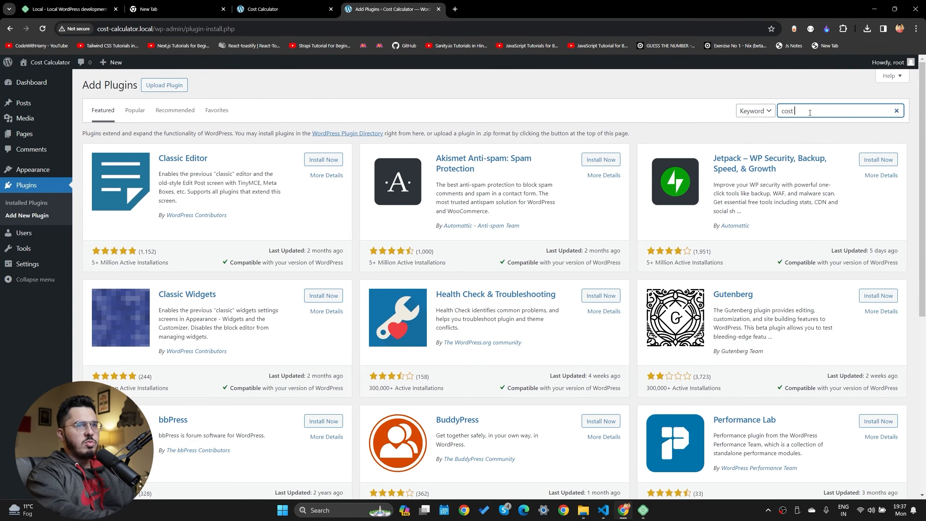
pyautogui.write(' calculator')
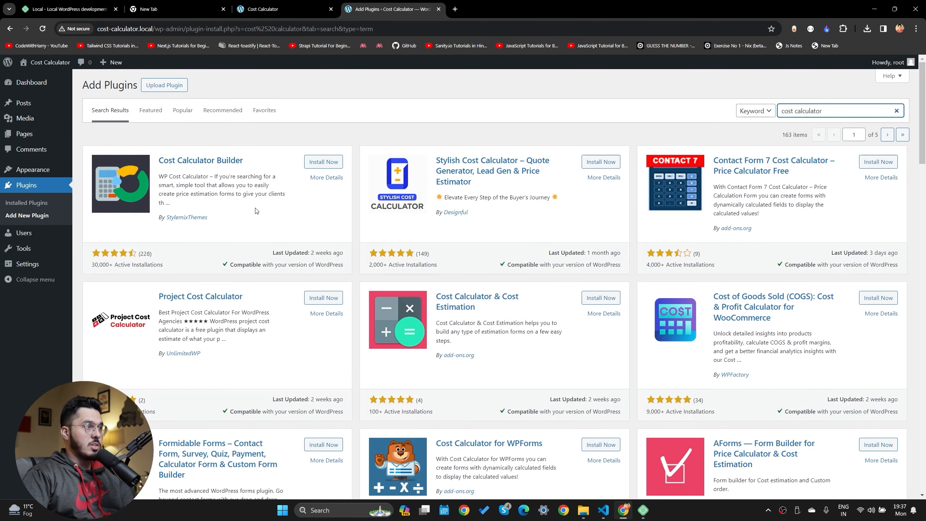
pyautogui.click(319, 164)
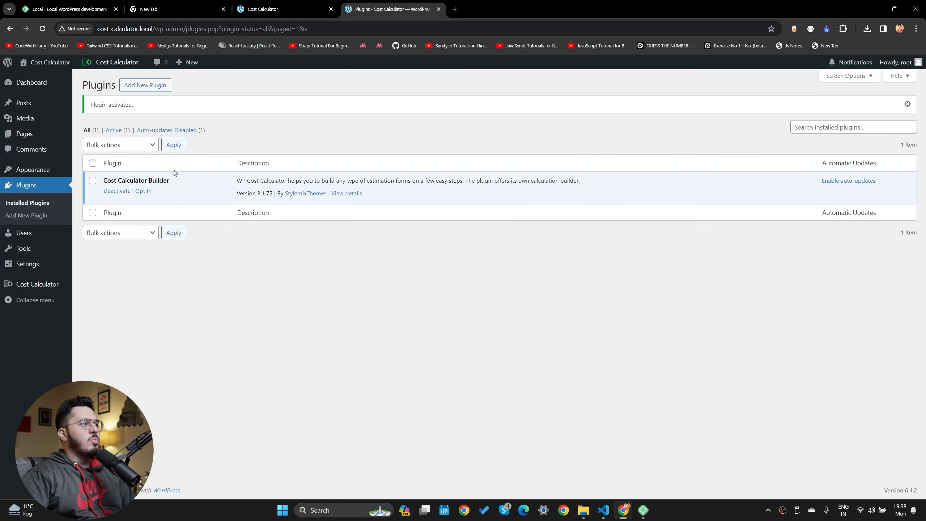
# Open the Cost Calculator plugin's welcome page
pyautogui.moveTo(159, 180); pyautogui.dragTo(437, 199)
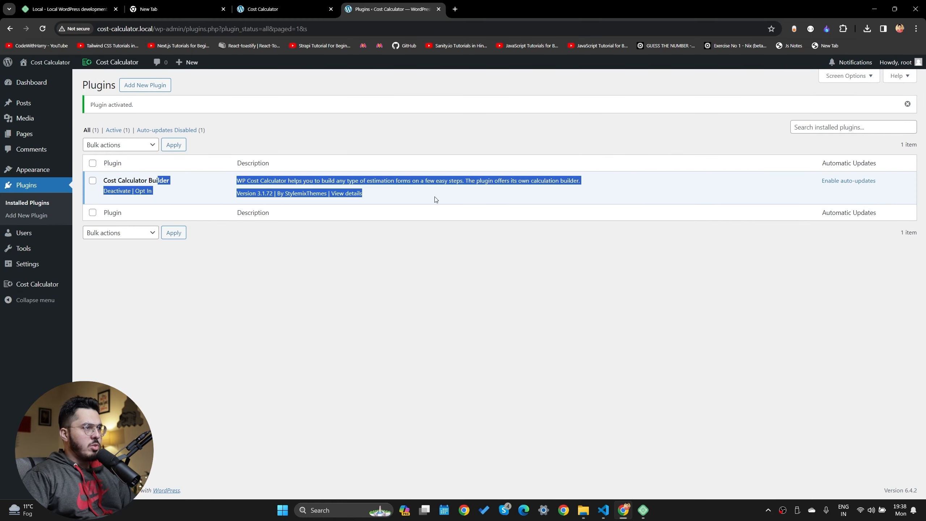
pyautogui.click(402, 251)
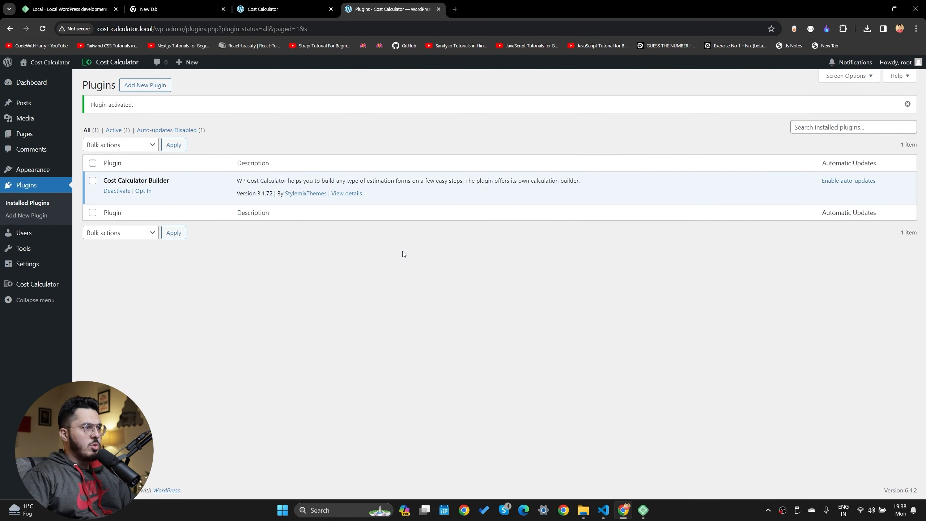
pyautogui.click(35, 286)
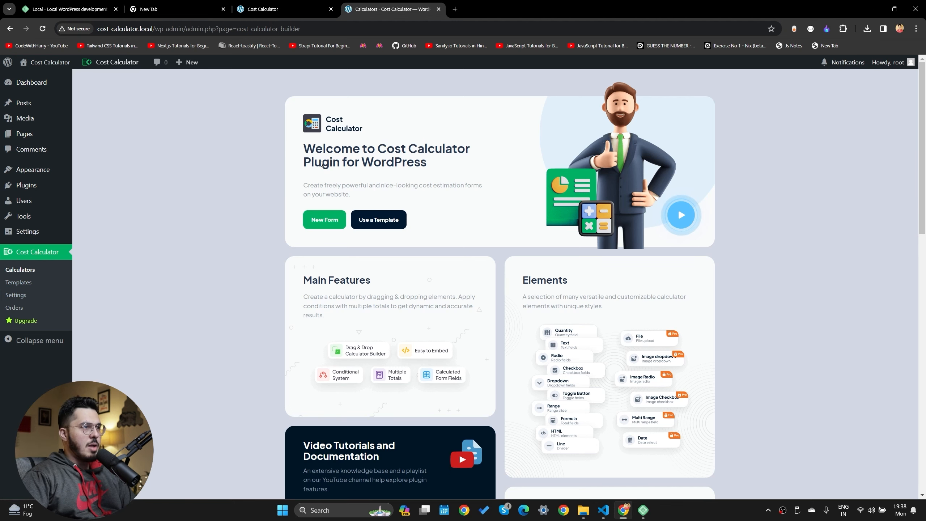
pyautogui.moveTo(303, 147); pyautogui.dragTo(481, 203)
pyautogui.moveTo(368, 147); pyautogui.dragTo(493, 211)
pyautogui.click(493, 211)
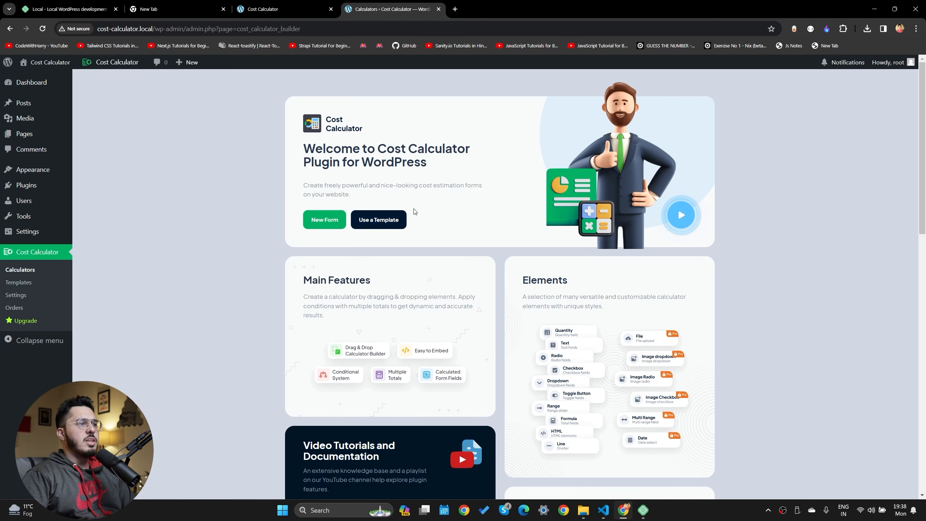
# Browse the ready-made calculator templates, then bring up the PRO upgrade pricing plans
pyautogui.click(382, 219)
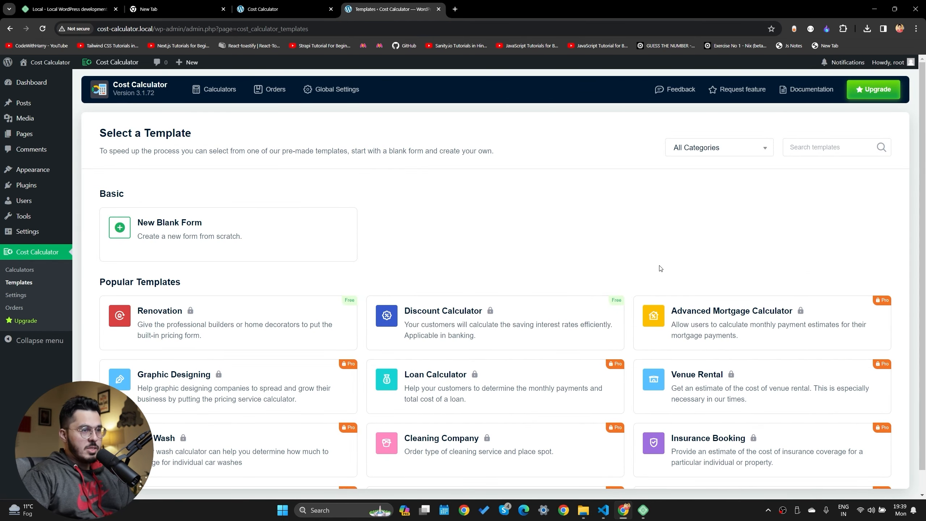
pyautogui.moveTo(777, 329)
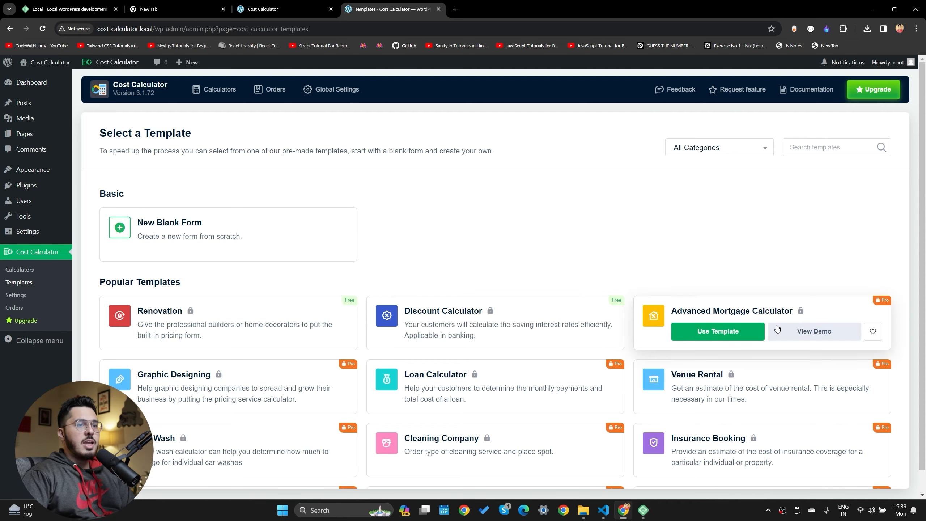
pyautogui.scroll(-5, 777, 329)
pyautogui.scroll(5, 510, 299)
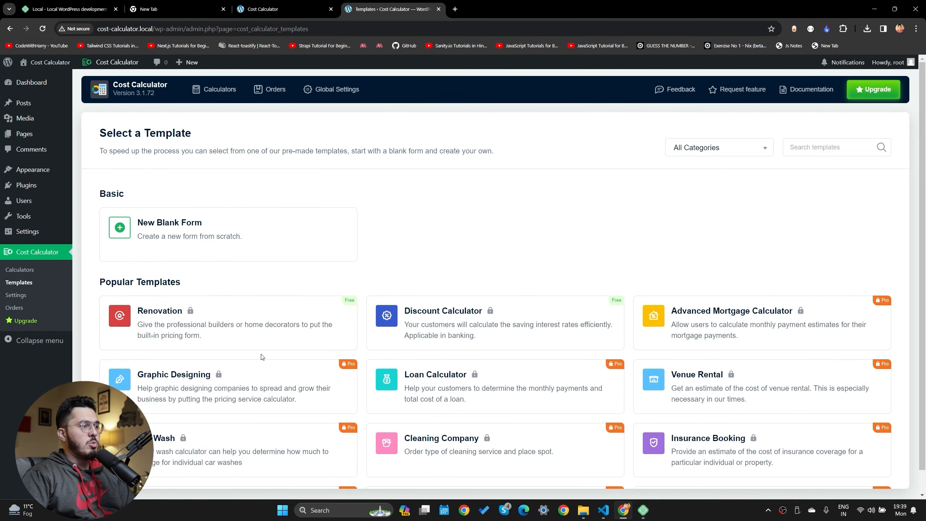
pyautogui.scroll(-6, 491, 334)
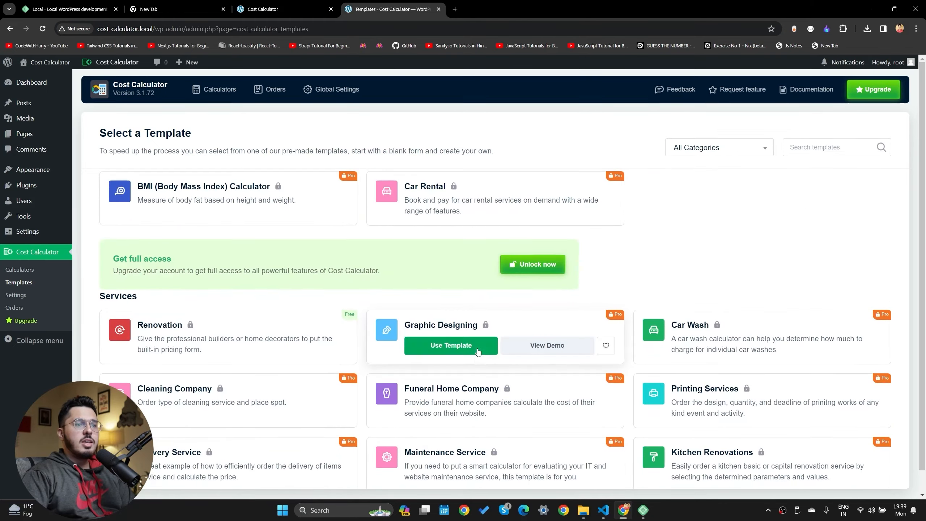
pyautogui.scroll(15, 480, 347)
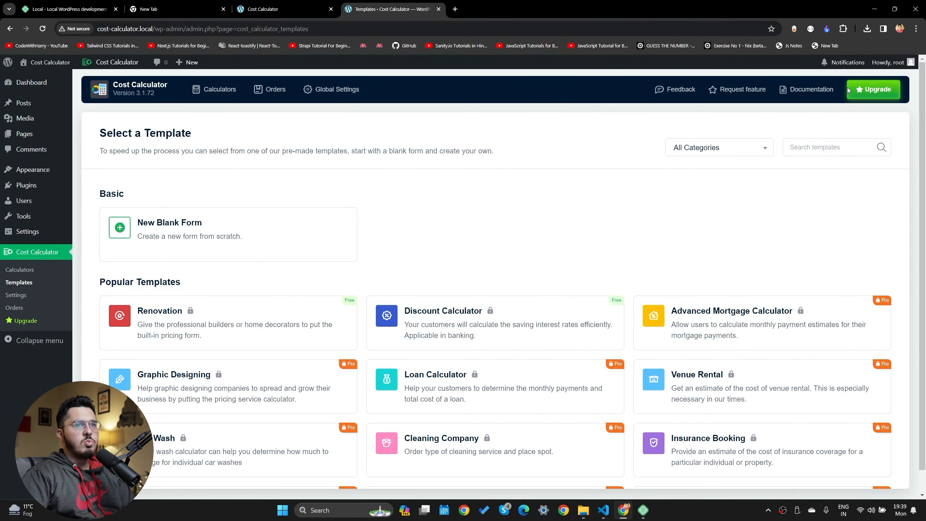
pyautogui.click(860, 86)
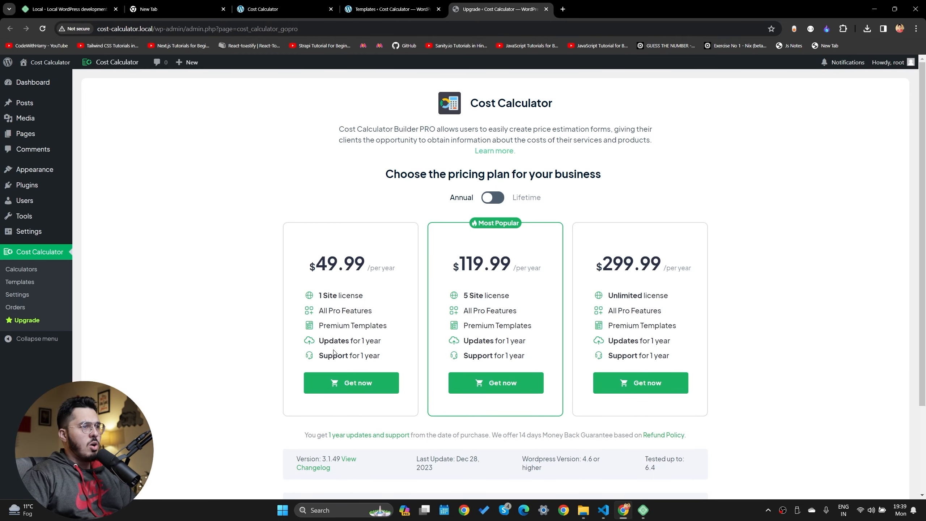
# Buy a PRO plan from the pricing page and dismiss the purchase confirmation
pyautogui.scroll(-3, 297, 371)
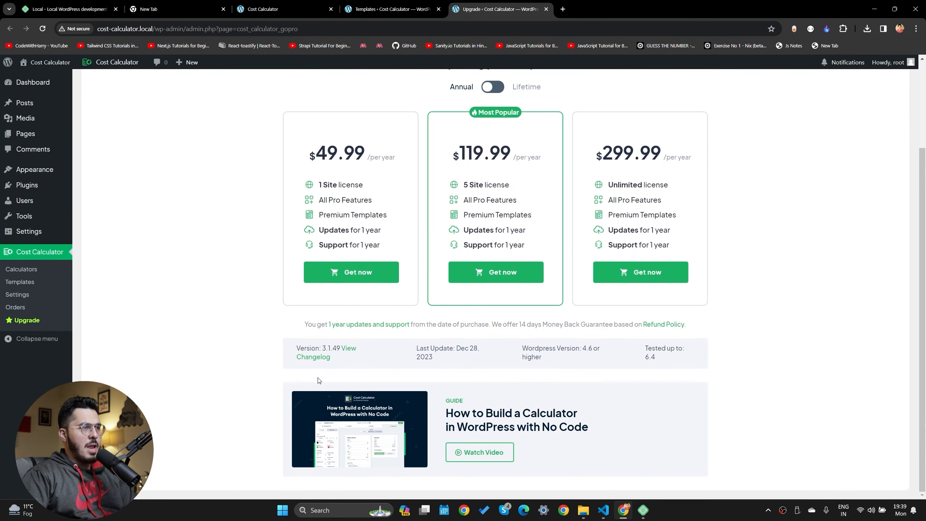
pyautogui.scroll(3, 319, 383)
pyautogui.click(318, 384)
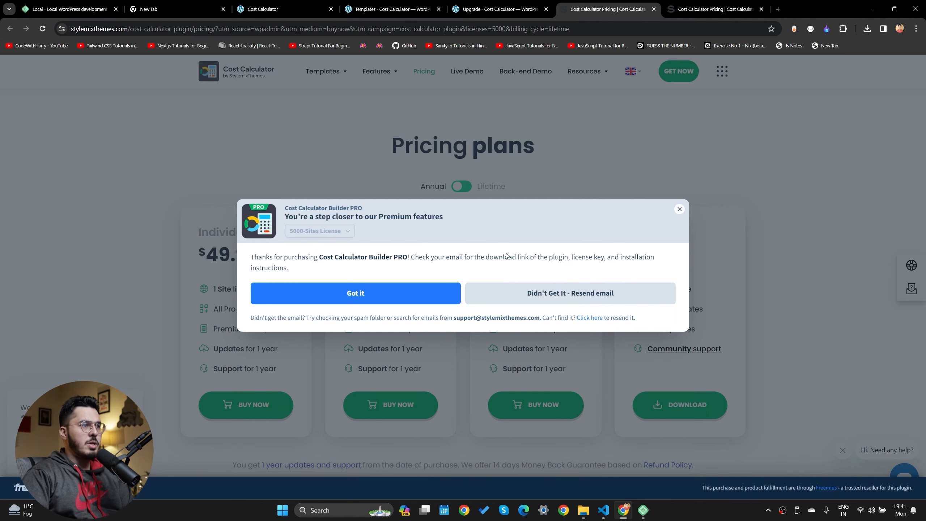
pyautogui.click(355, 293)
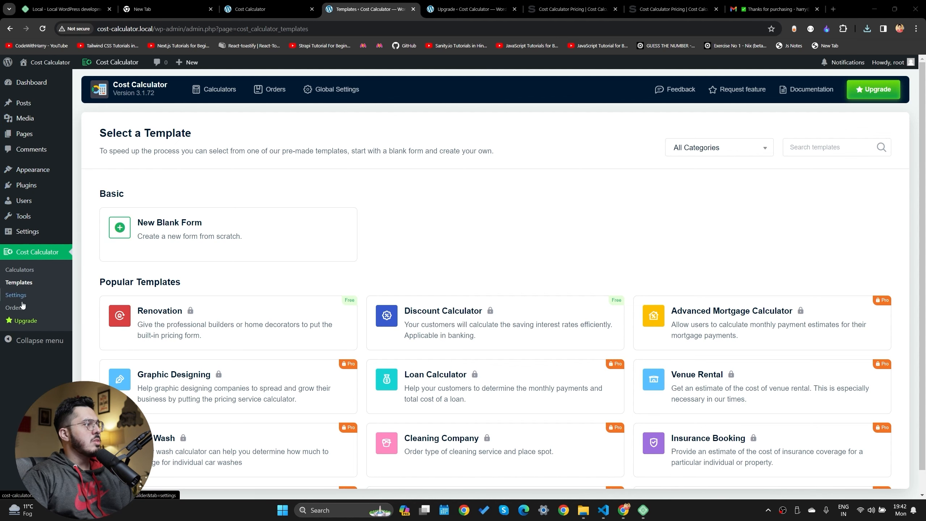
# Upload the Cost Calculator Builder PRO zip as a new plugin, install it and activate it
pyautogui.click(26, 185)
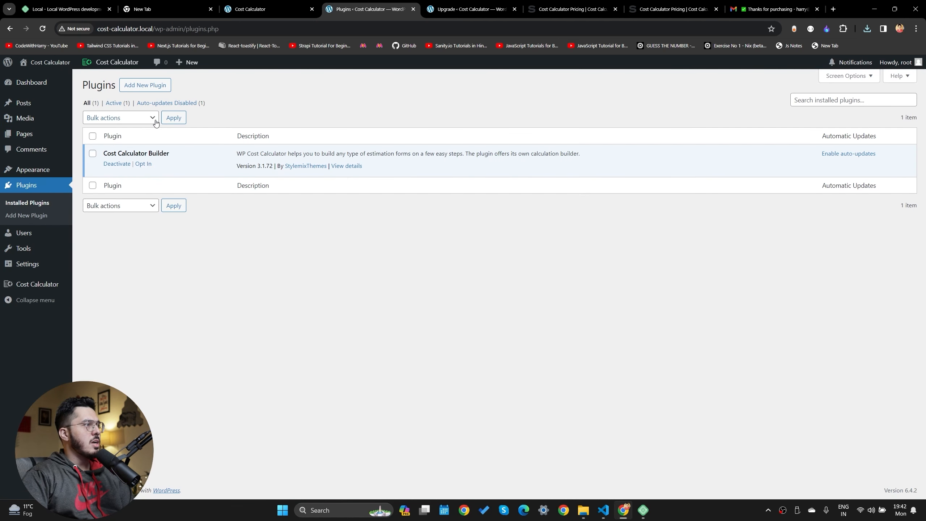
pyautogui.click(145, 85)
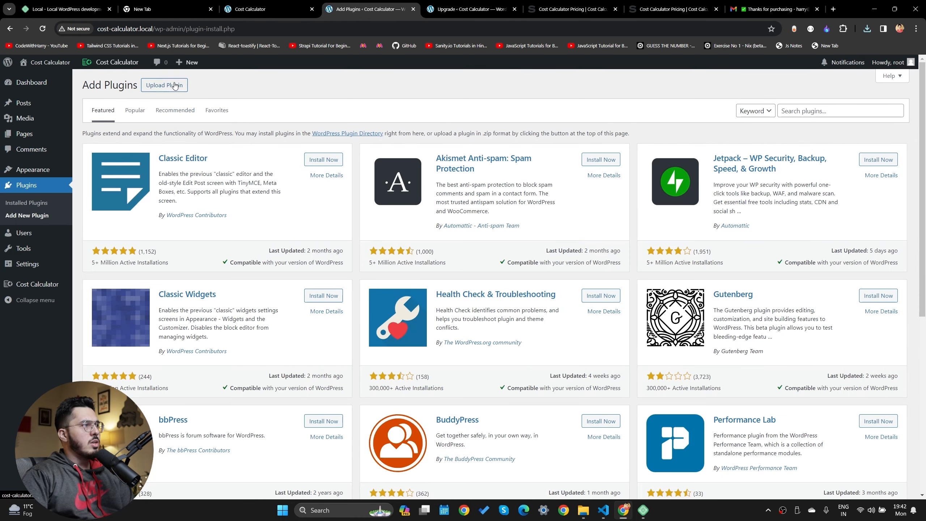
pyautogui.click(165, 85)
pyautogui.click(454, 167)
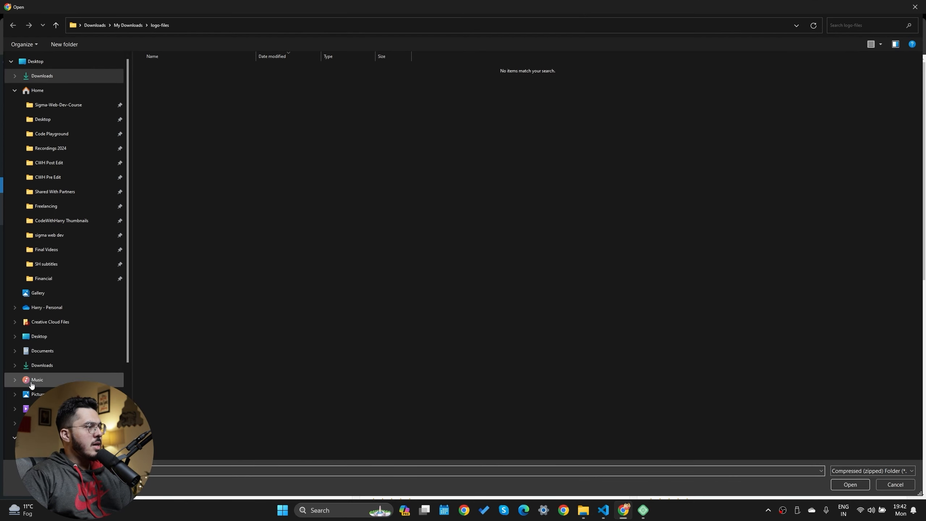
pyautogui.scroll(-3, 50, 345)
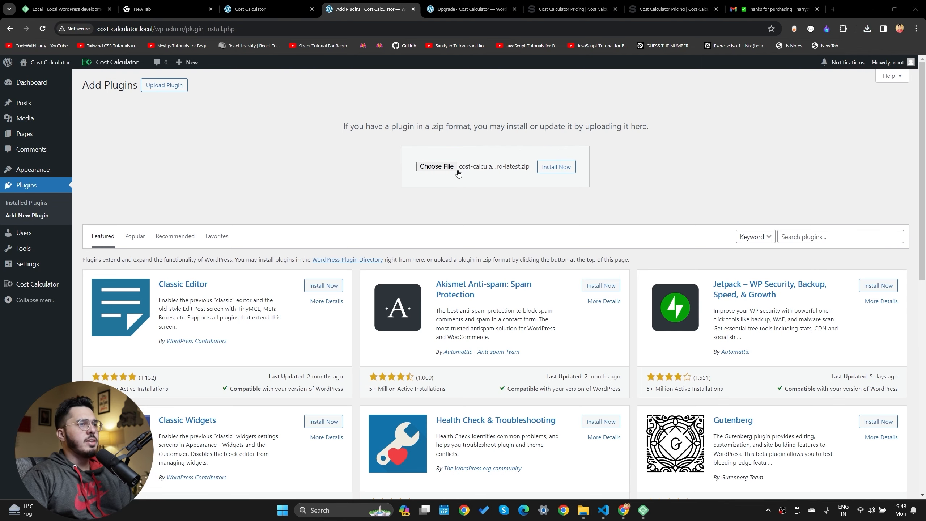
pyautogui.click(555, 169)
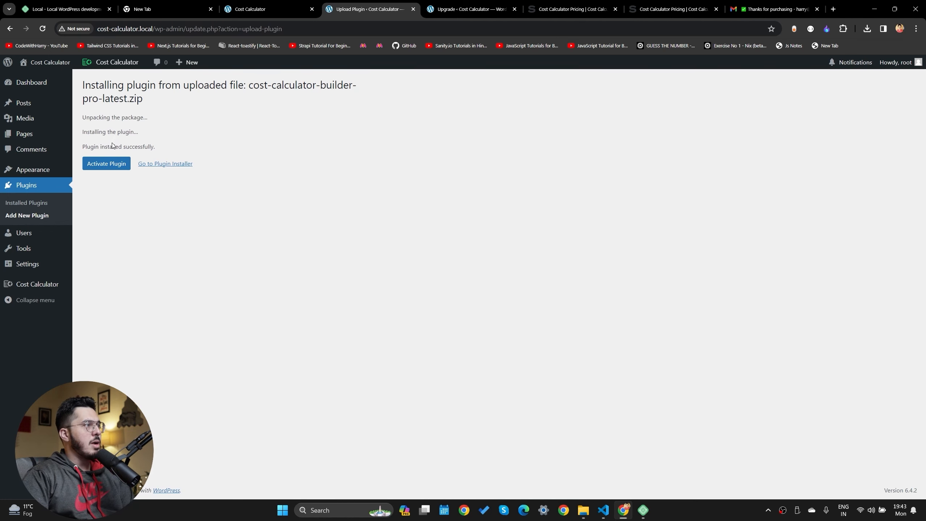
pyautogui.click(109, 163)
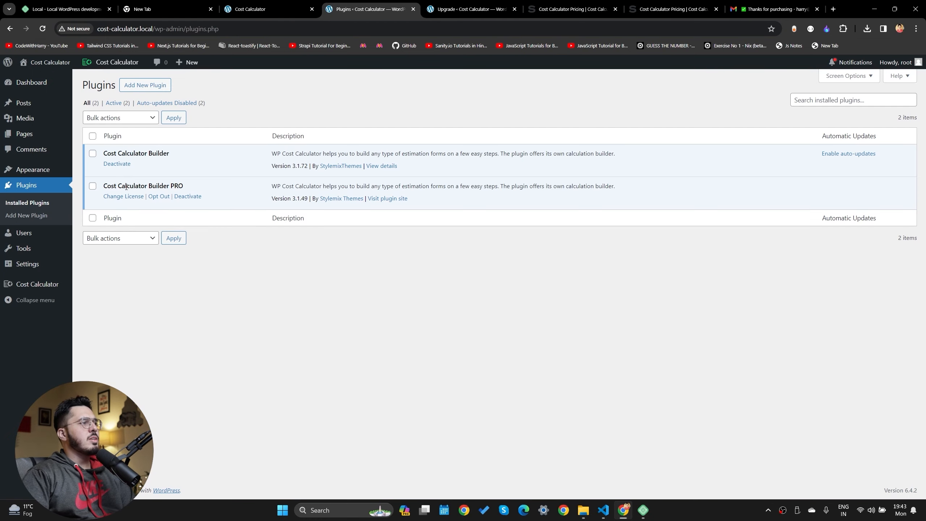
pyautogui.moveTo(126, 187); pyautogui.dragTo(210, 190)
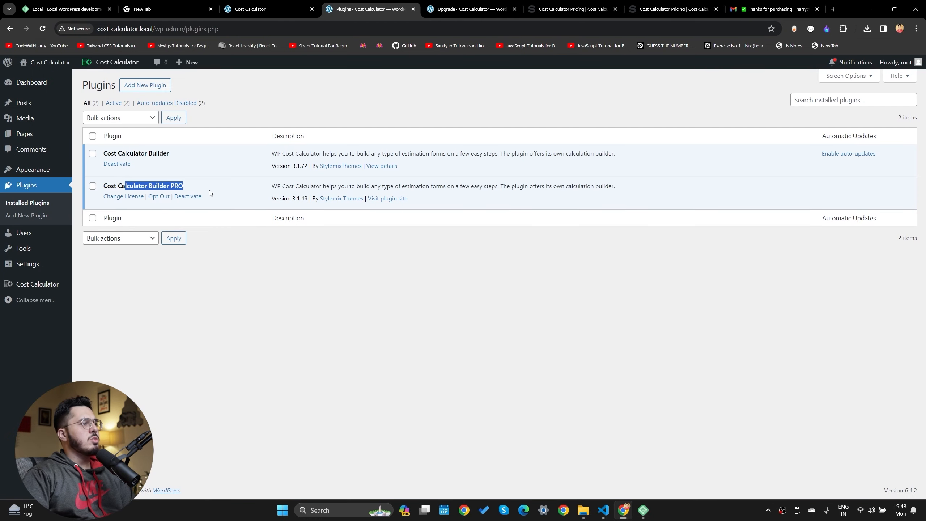
# Open the Cost Calculator Calculators list, then open the live site alongside it
pyautogui.click(36, 285)
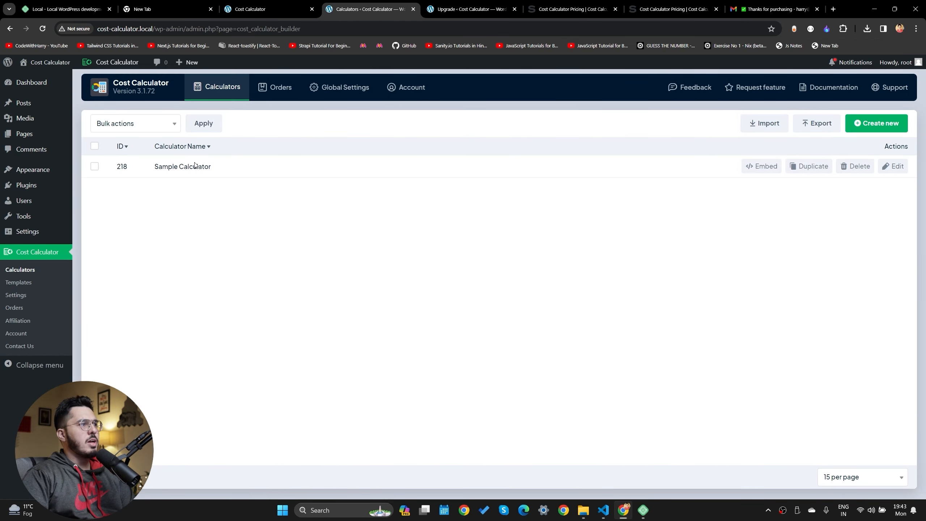
pyautogui.moveTo(758, 168)
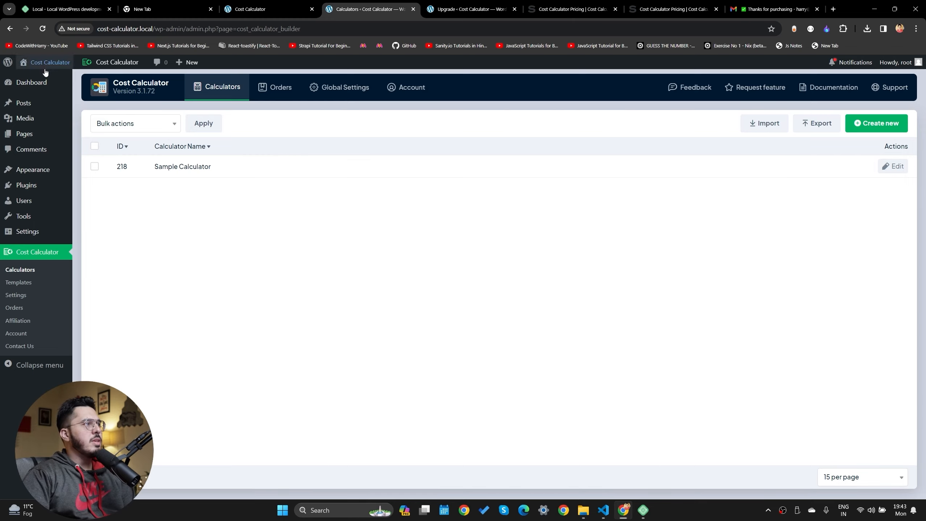
pyautogui.middleClick(30, 77)
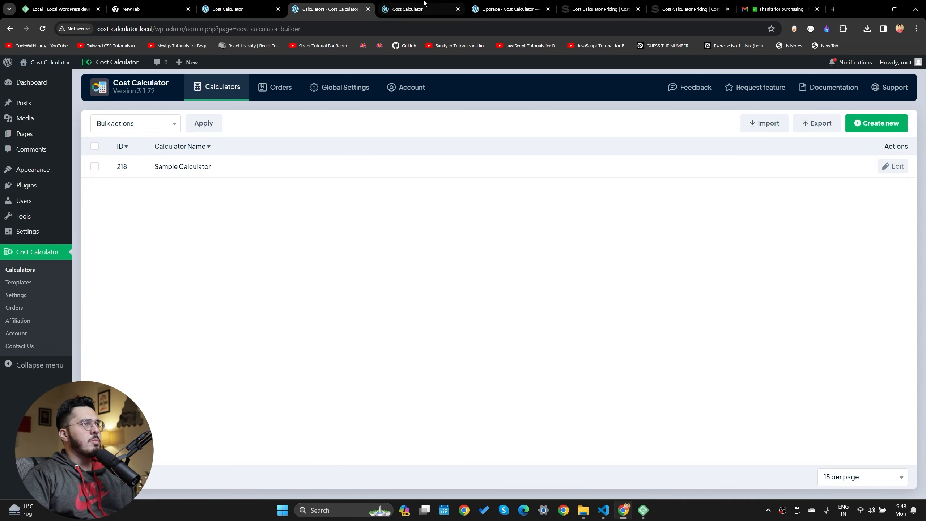
pyautogui.click(407, 8)
# Look over the site's homepage and Sample Page, then return to the admin calculators list
pyautogui.scroll(-4, 285, 369)
pyautogui.scroll(-8, 285, 369)
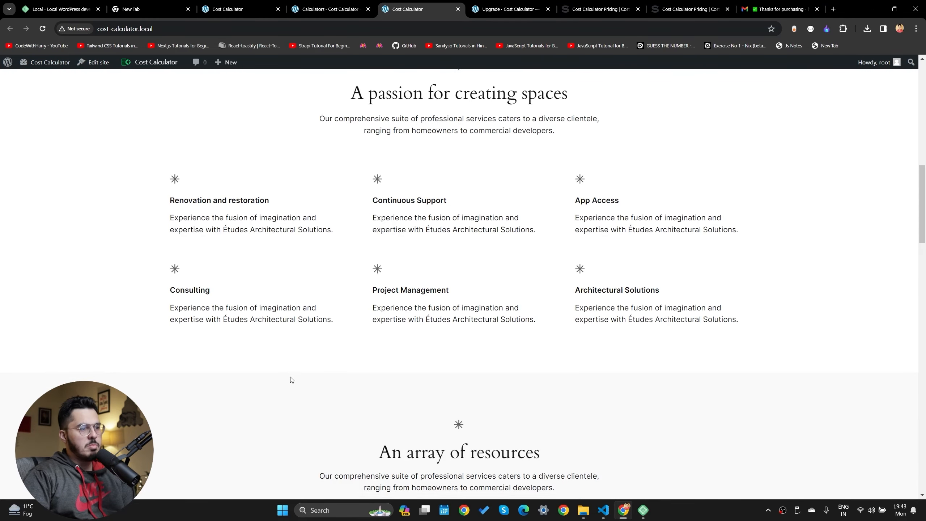
pyautogui.scroll(-1, 306, 372)
pyautogui.scroll(7, 308, 367)
pyautogui.scroll(6, 308, 368)
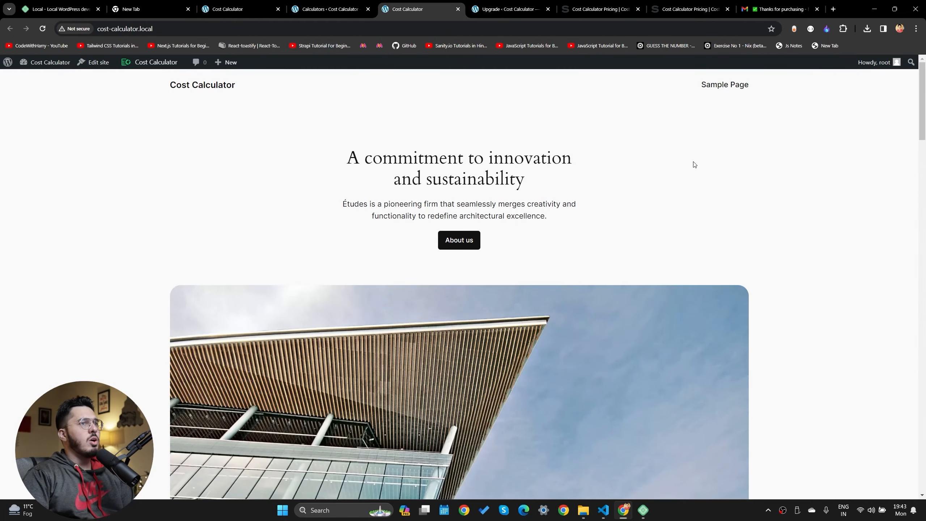
pyautogui.click(740, 86)
pyautogui.scroll(-8, 510, 314)
pyautogui.scroll(10, 510, 314)
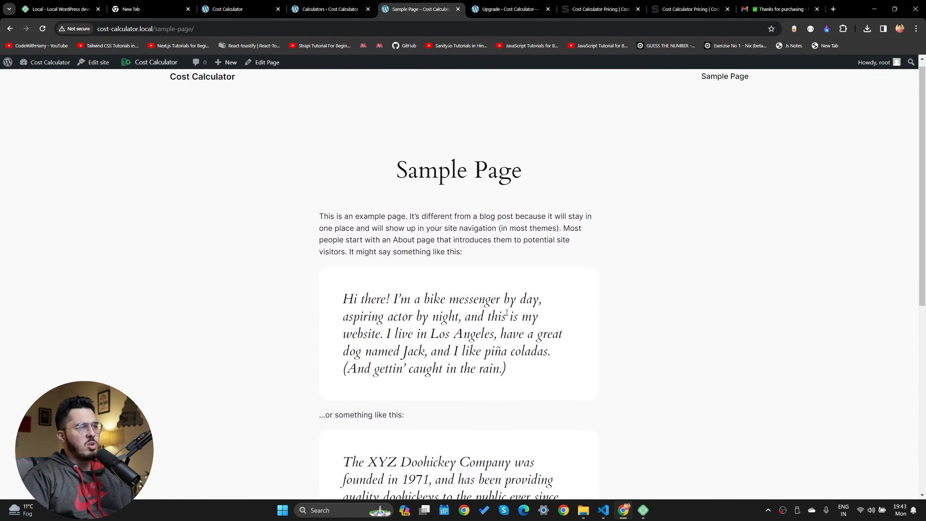
pyautogui.click(224, 87)
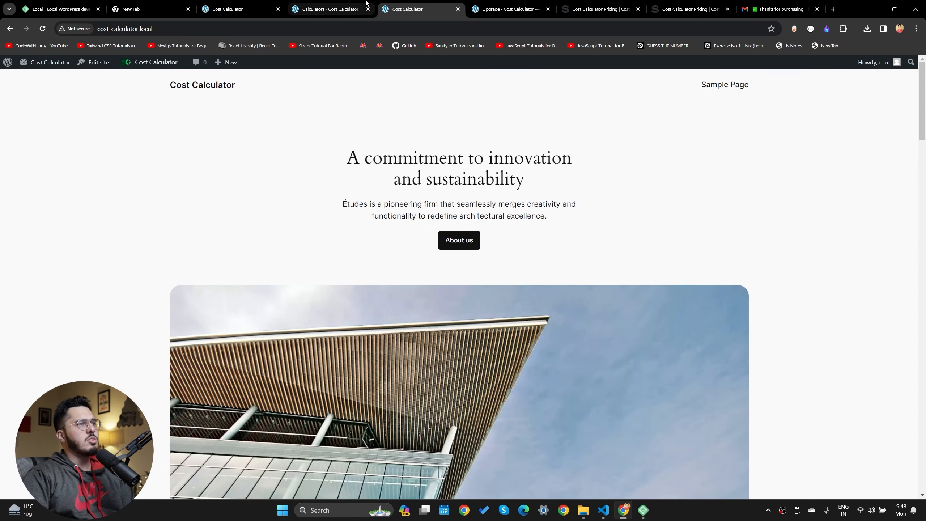
pyautogui.click(363, 3)
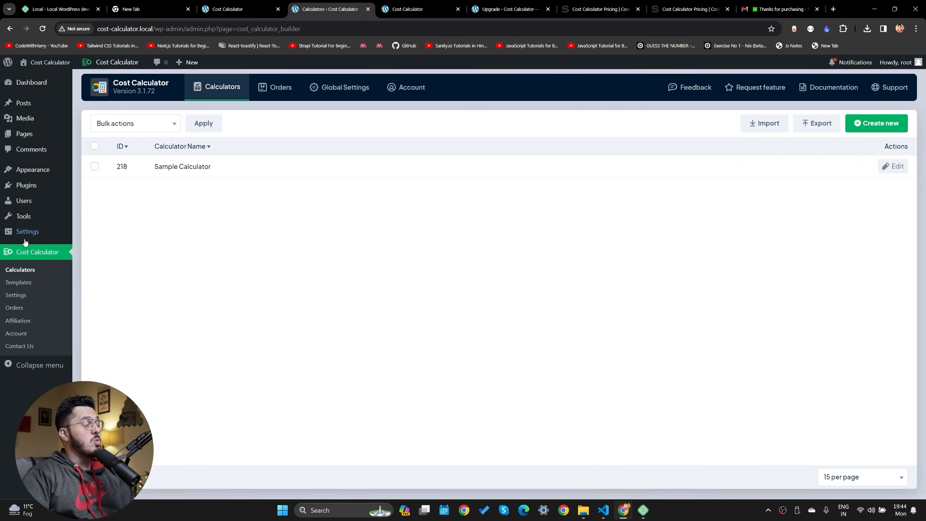
# Open the calculator templates page and preview the Discount Calculator demo
pyautogui.click(17, 282)
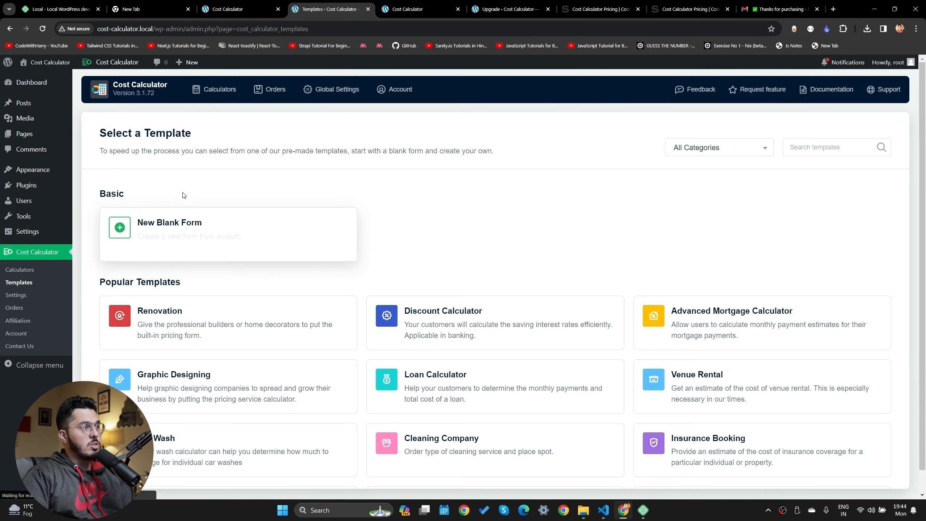
pyautogui.moveTo(433, 318)
pyautogui.scroll(-2, 426, 320)
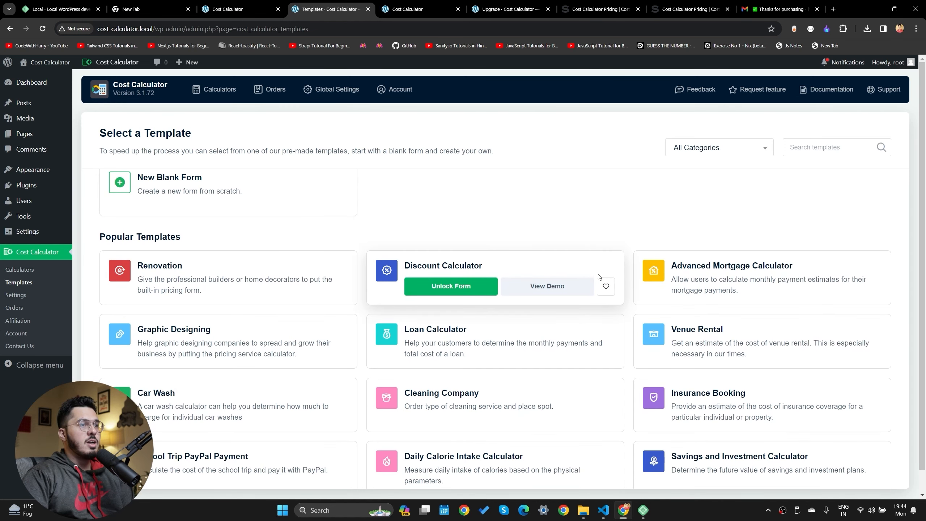
pyautogui.click(560, 288)
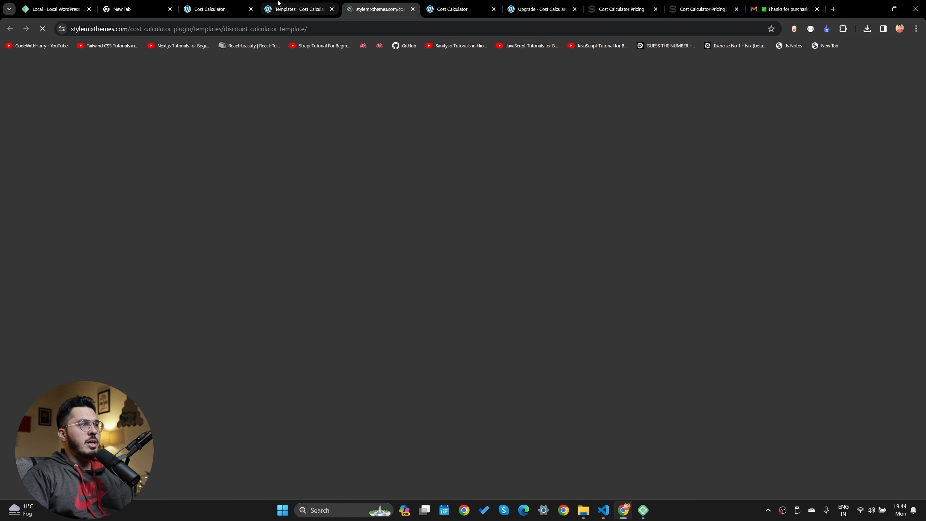
pyautogui.scroll(-3, 428, 351)
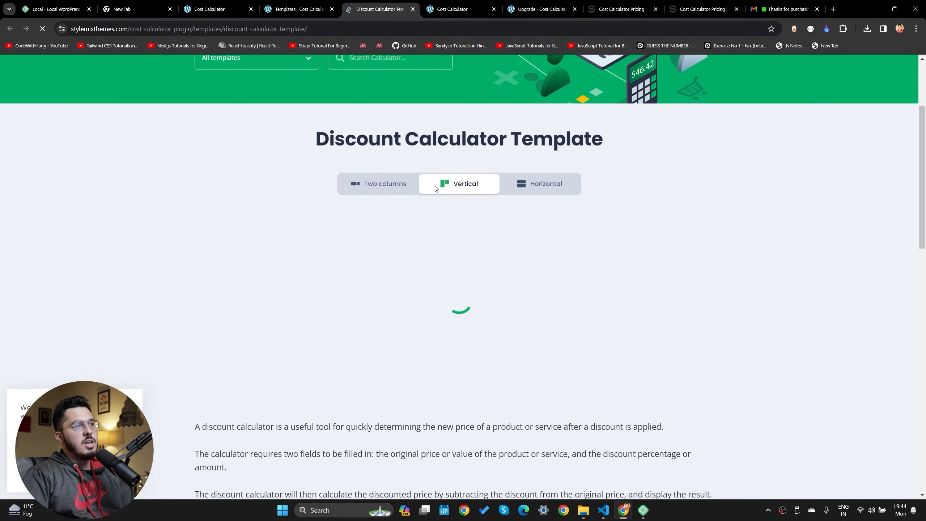
# Enter a price of 10000000 in the demo and drag the discount to 62%
pyautogui.click(300, 274)
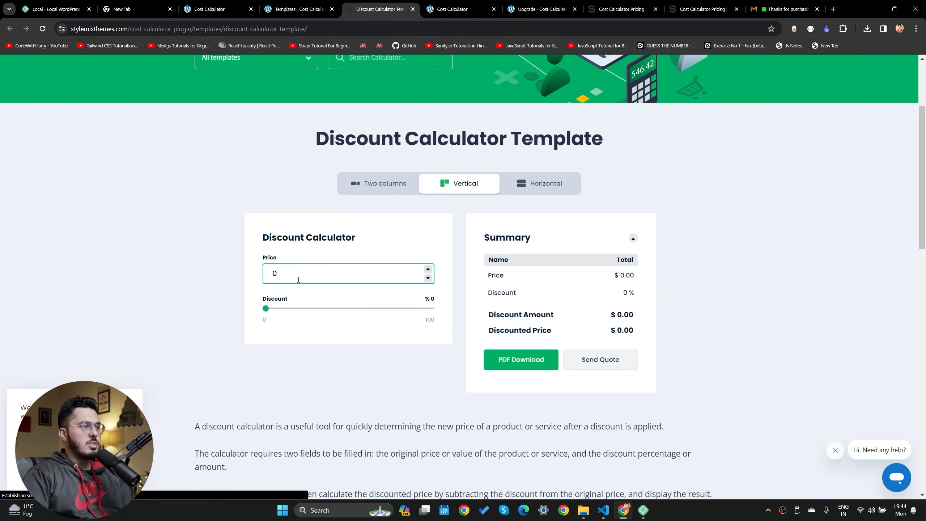
pyautogui.click(428, 270)
pyautogui.click(428, 270)
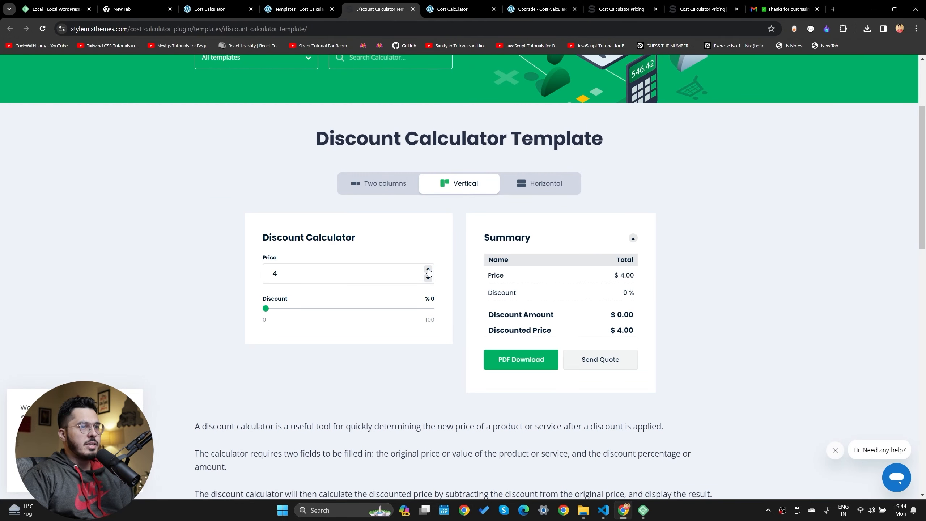
pyautogui.click(429, 270)
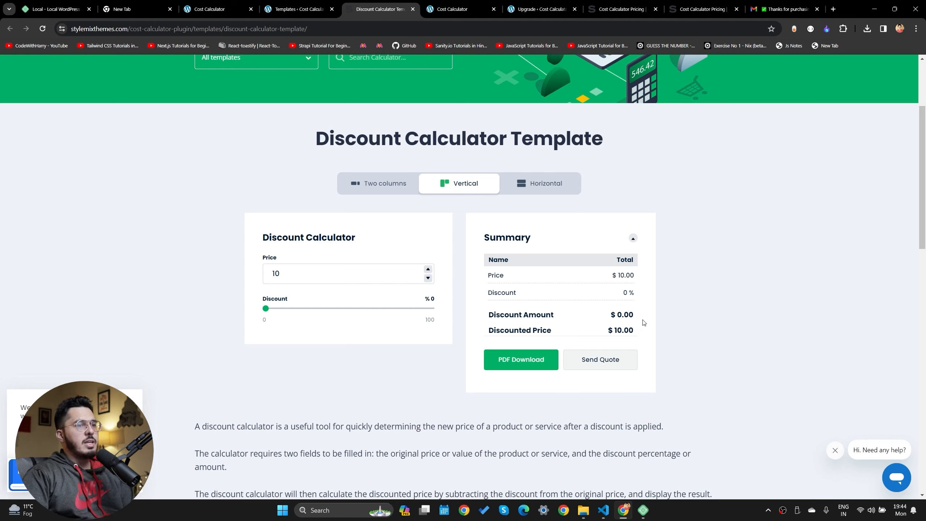
pyautogui.click(631, 314)
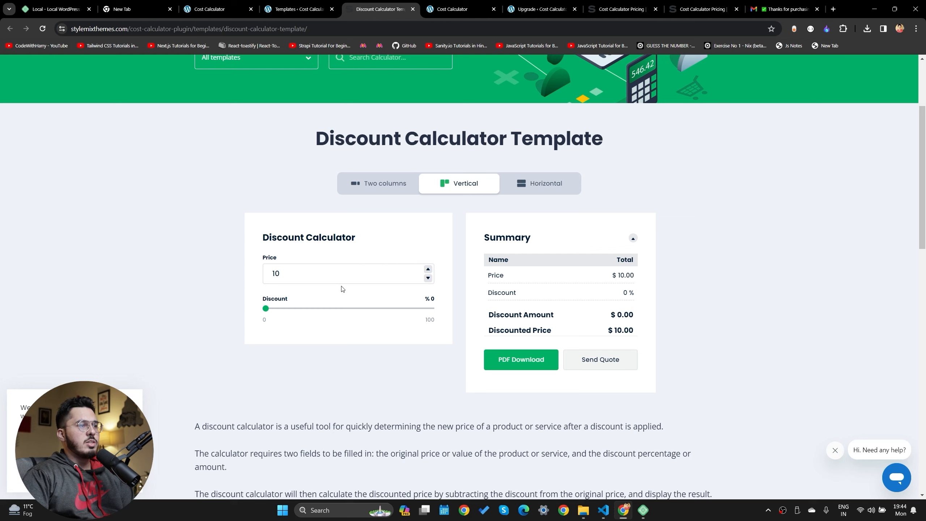
pyautogui.click(331, 272)
pyautogui.write('000000')
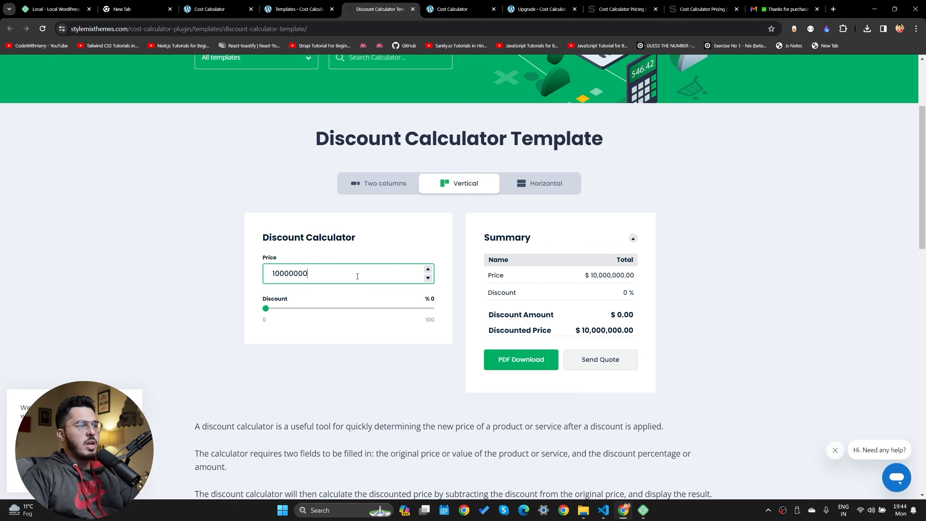
pyautogui.click(345, 308)
pyautogui.moveTo(345, 309); pyautogui.dragTo(368, 308)
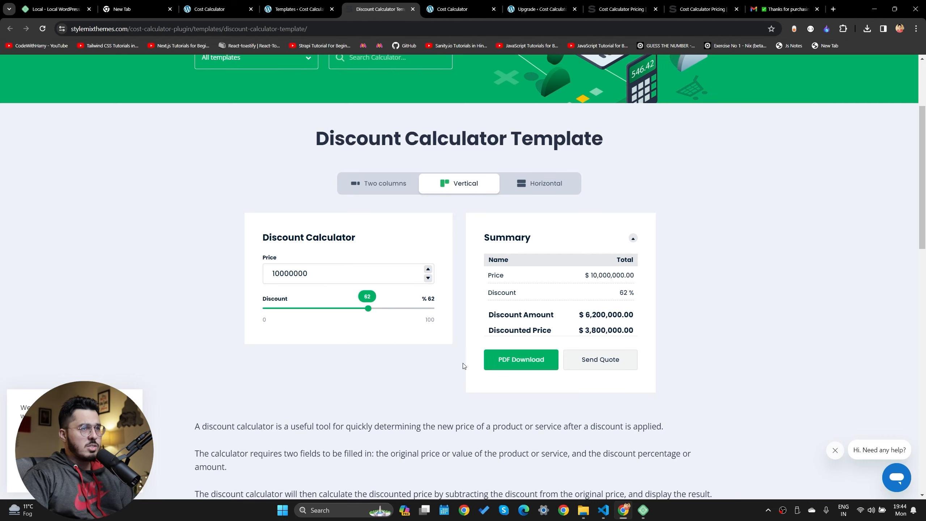
# Return to the templates page and preview the Car Rental demo
pyautogui.click(337, 4)
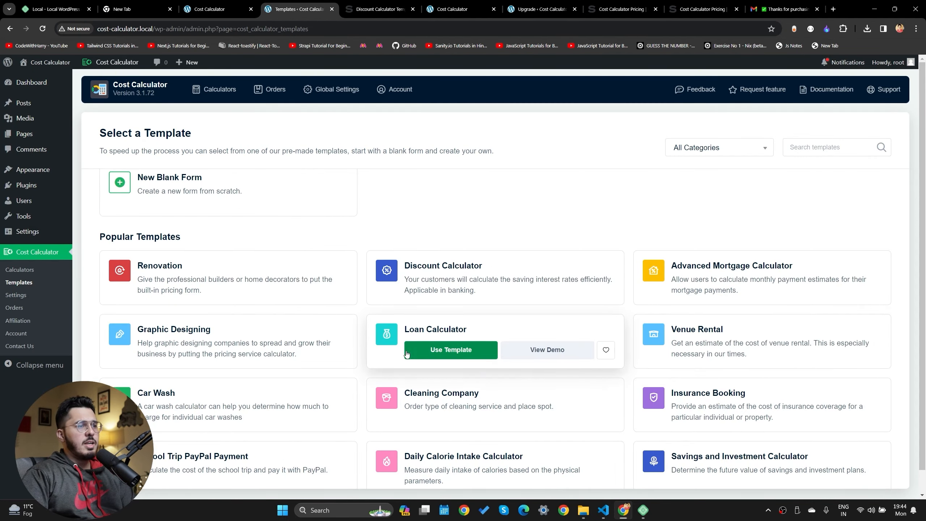
pyautogui.scroll(-5, 406, 356)
pyautogui.moveTo(405, 351)
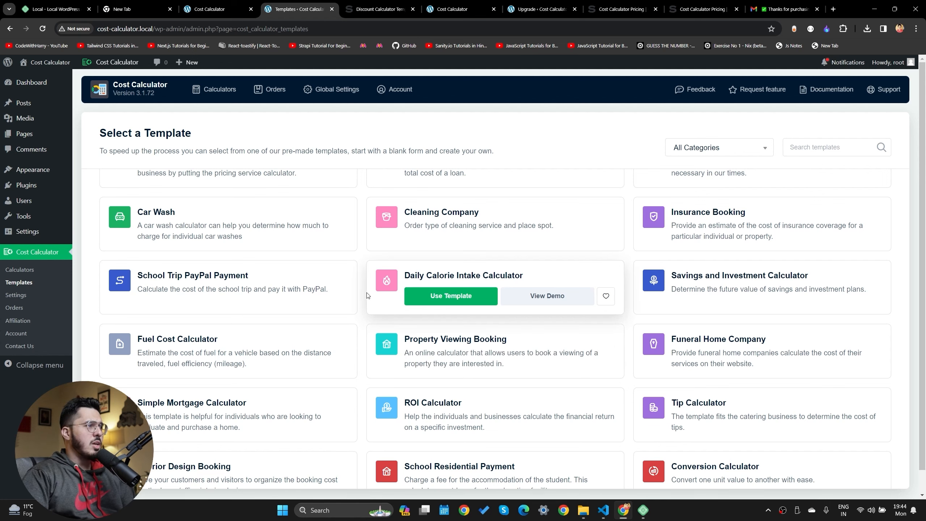
pyautogui.scroll(-3, 281, 299)
pyautogui.scroll(-4, 572, 404)
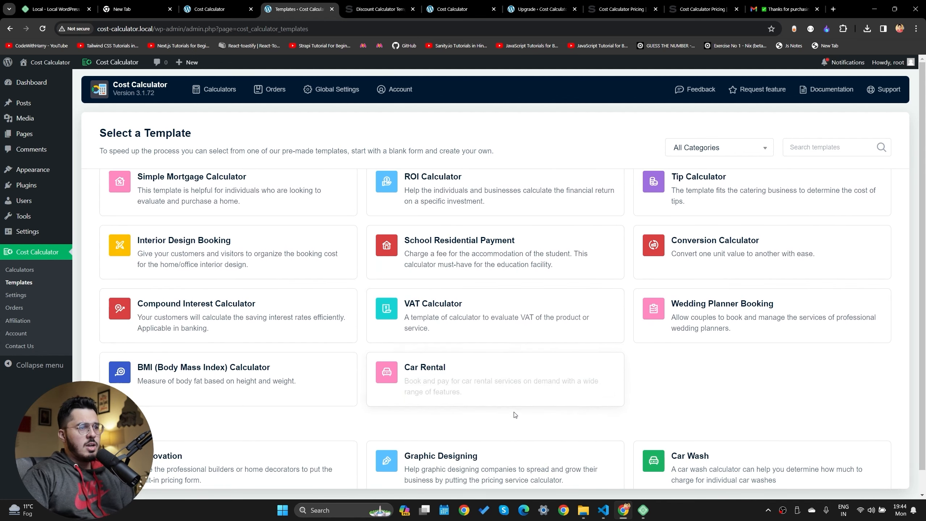
pyautogui.click(547, 388)
# On the Car Rental demo, choose Sedan and set the rental length to 23 days
pyautogui.click(346, 9)
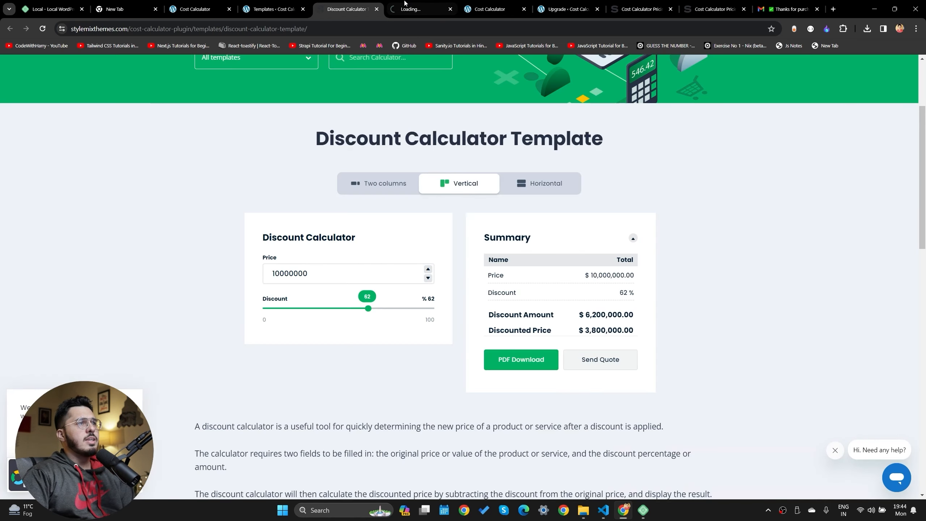
pyautogui.click(413, 8)
pyautogui.moveTo(412, 8)
pyautogui.mouseDown()
pyautogui.moveTo(353, 5)
pyautogui.moveTo(419, 8)
pyautogui.mouseUp()
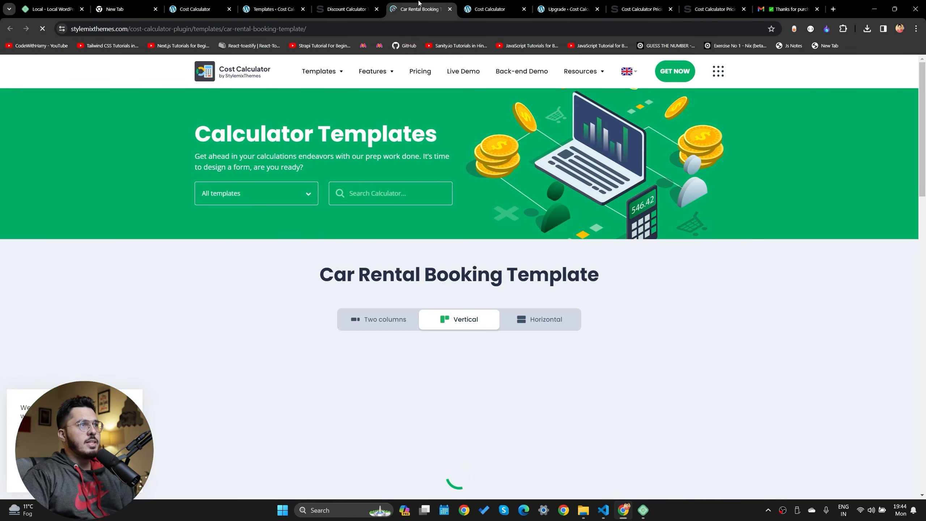
pyautogui.scroll(-5, 364, 237)
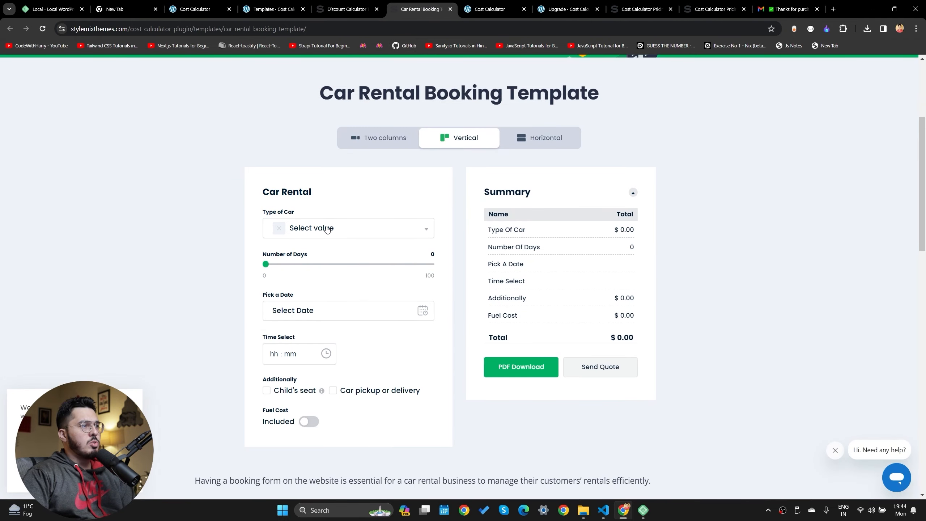
pyautogui.click(325, 229)
pyautogui.click(342, 288)
pyautogui.moveTo(266, 264); pyautogui.dragTo(304, 264)
# Set the date to January 5, 2024 at :05 pm and add pickup/delivery and a child's seat
pyautogui.click(355, 320)
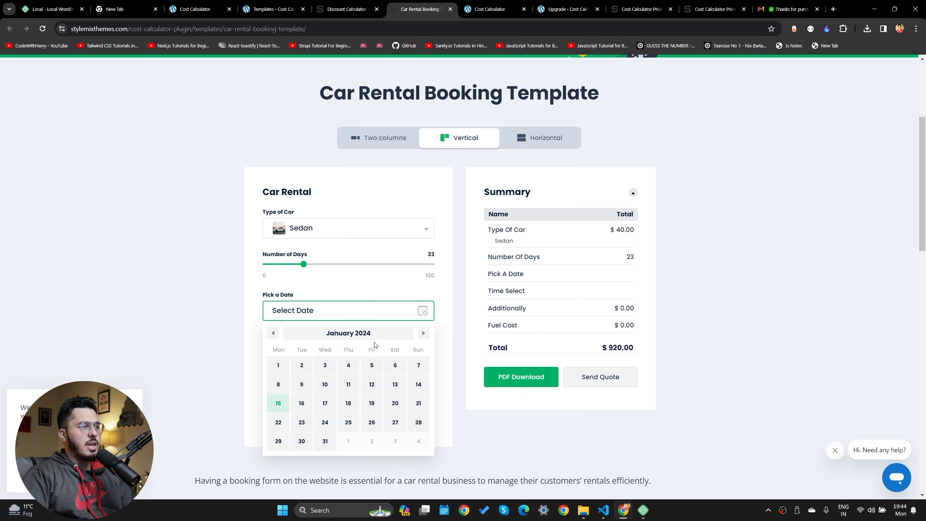
pyautogui.click(372, 364)
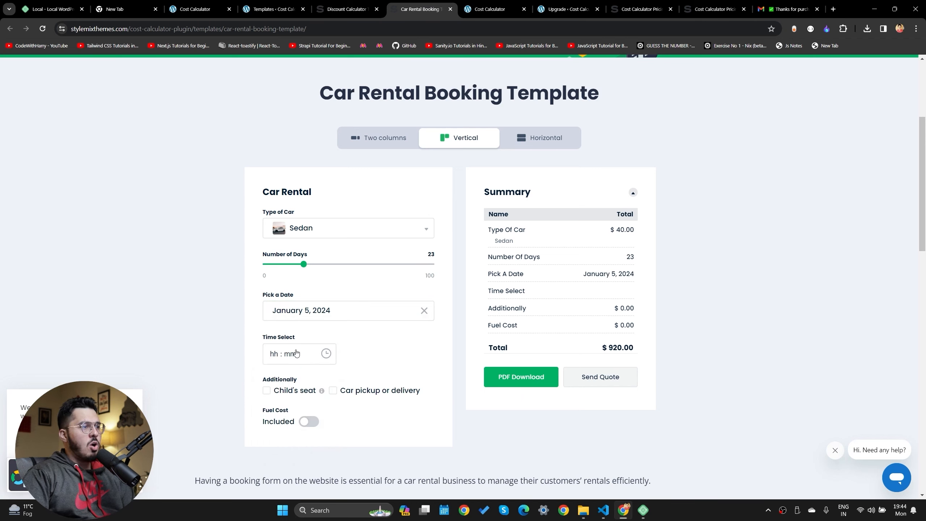
pyautogui.click(280, 354)
pyautogui.click(299, 386)
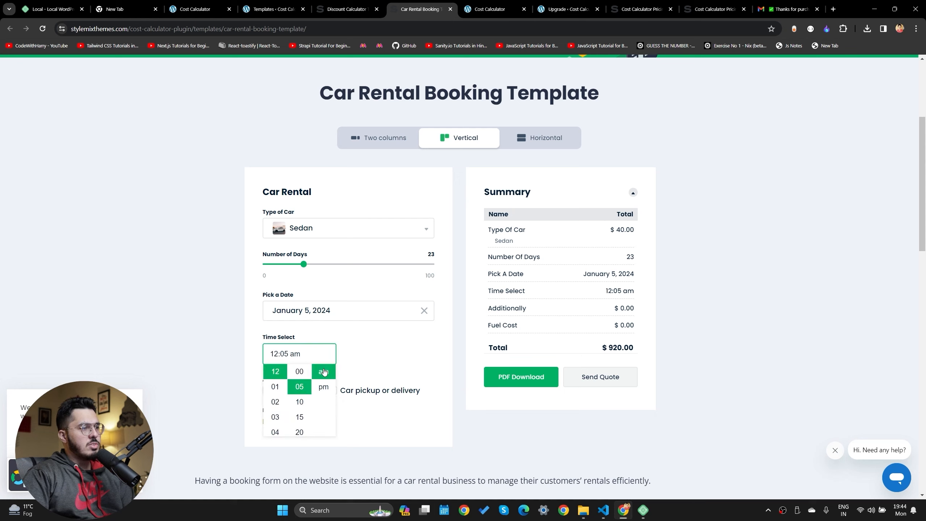
pyautogui.click(323, 387)
pyautogui.click(332, 390)
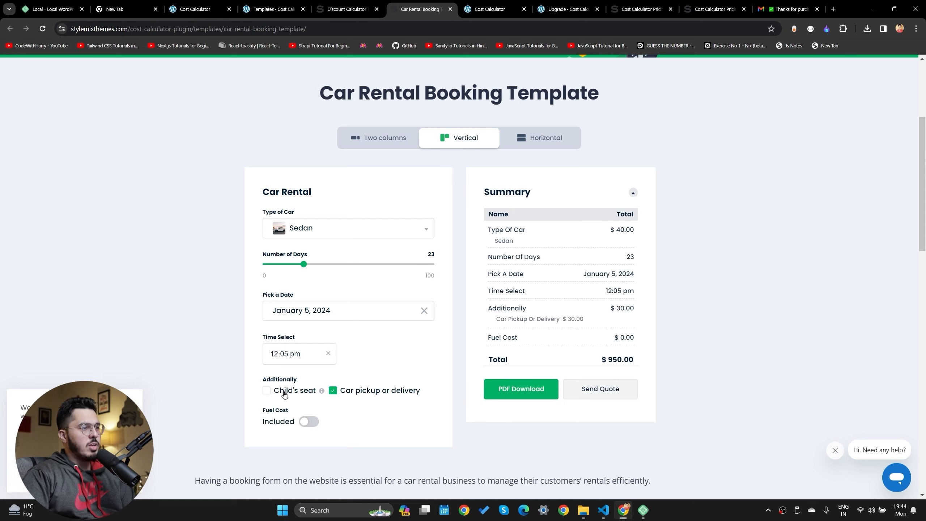
pyautogui.click(266, 390)
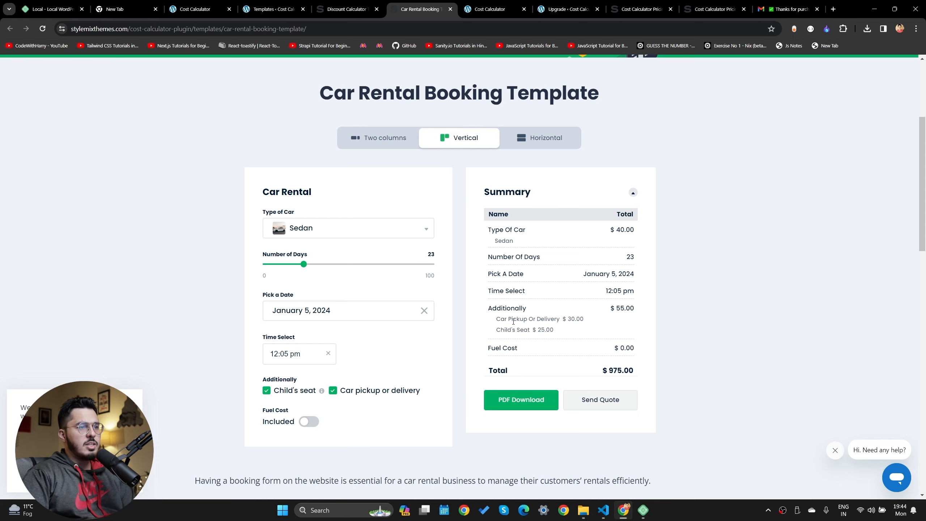
# Check the $975.00 summary extras, close the PDF quote and return to the templates page
pyautogui.moveTo(513, 322); pyautogui.dragTo(590, 341)
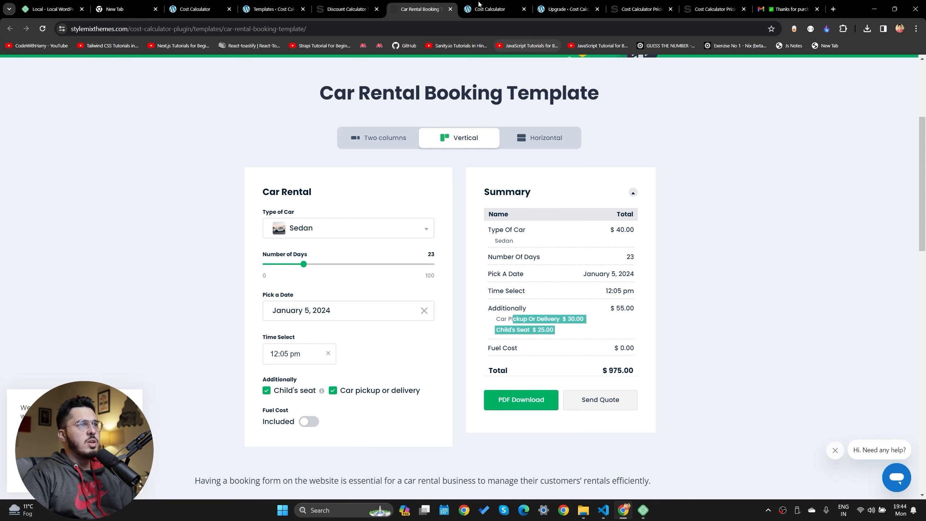
pyautogui.click(338, 5)
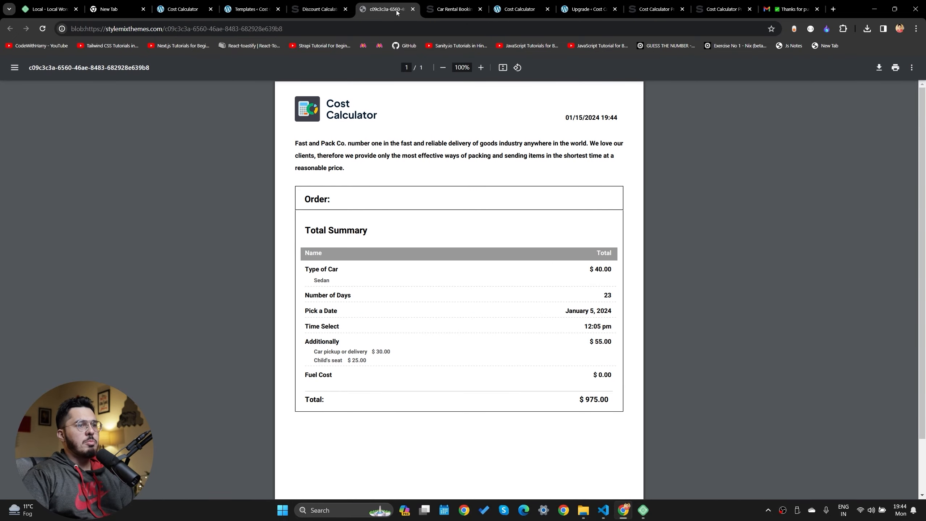
pyautogui.middleClick(383, 5)
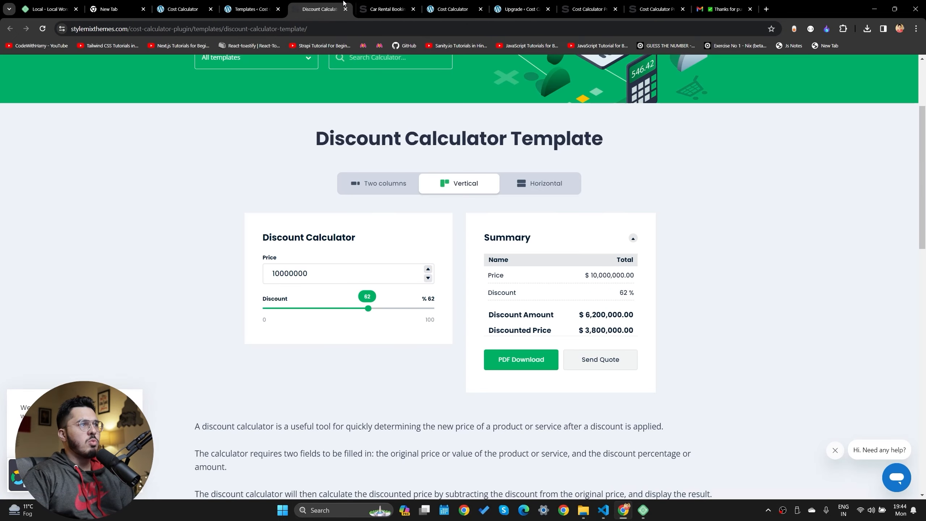
pyautogui.click(265, 5)
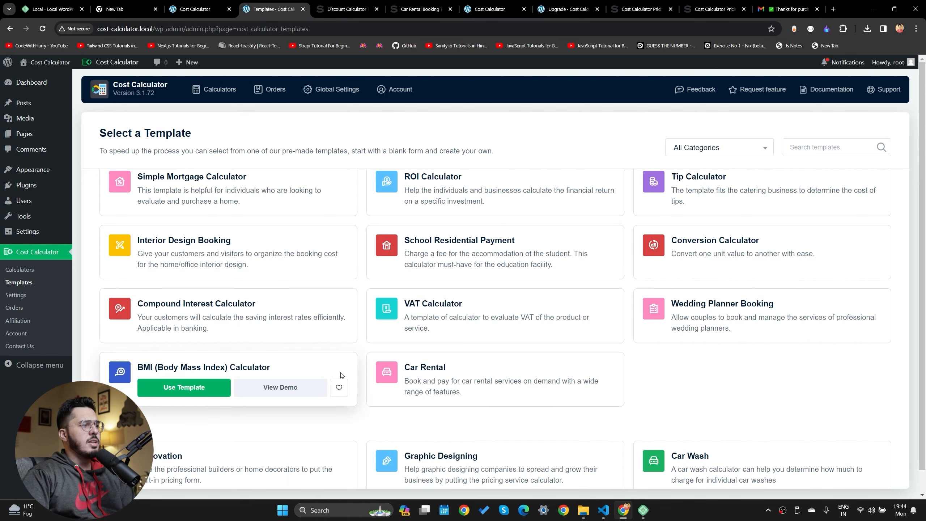
# Create a calculator from the Car Rental template and follow the quick tour to the Formula panel
pyautogui.moveTo(462, 368)
pyautogui.click(441, 388)
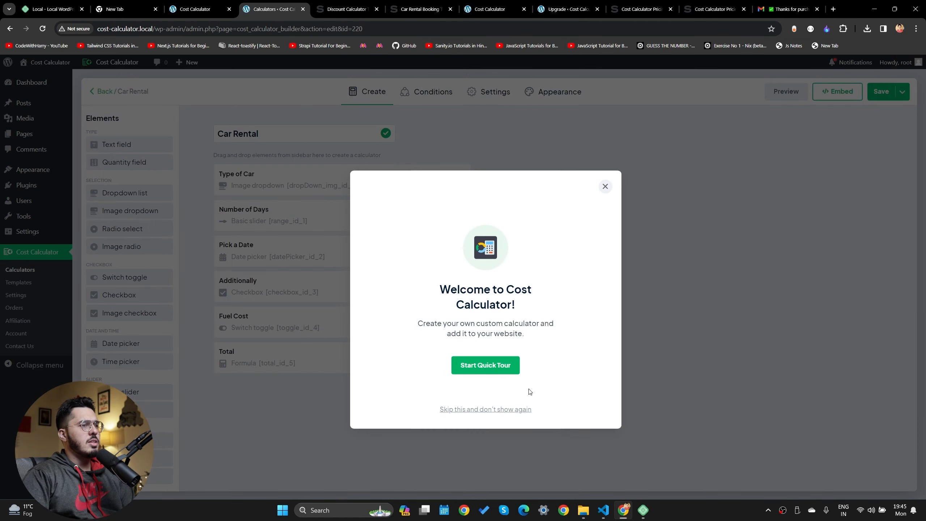
pyautogui.click(504, 368)
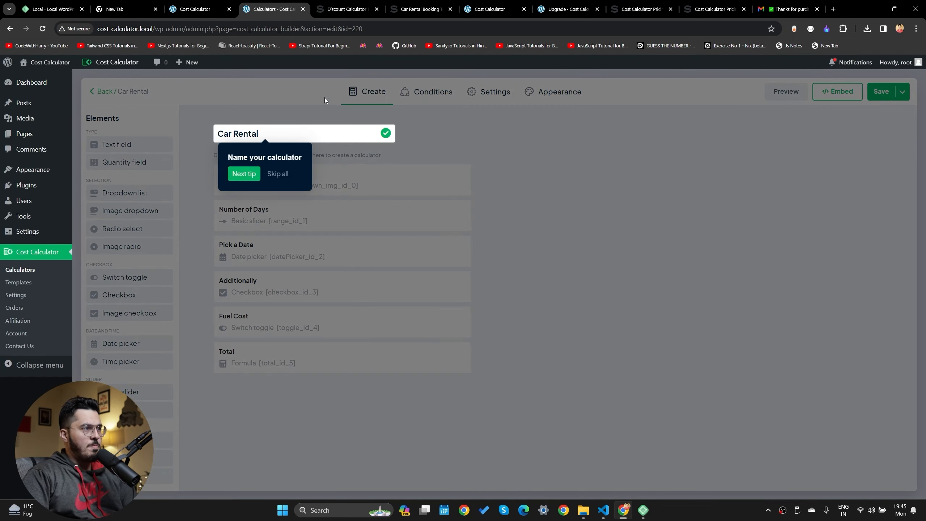
pyautogui.click(246, 175)
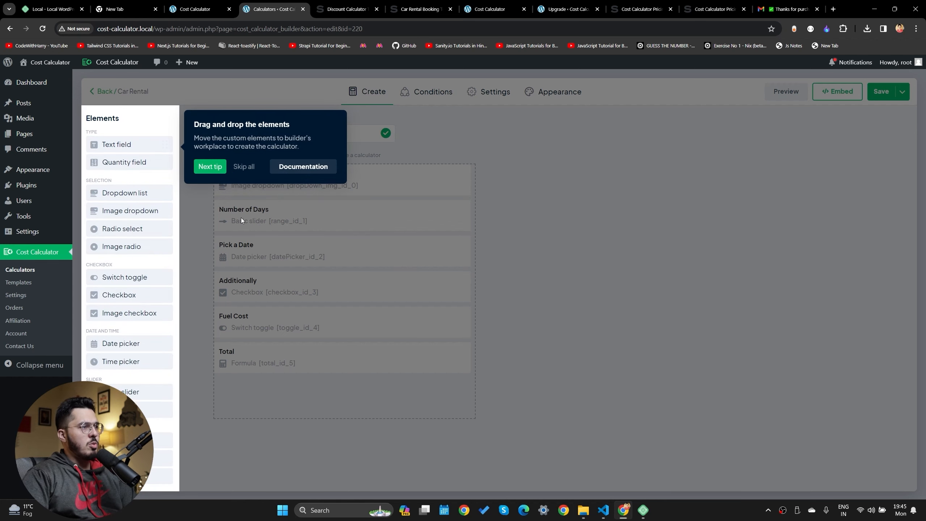
pyautogui.click(210, 167)
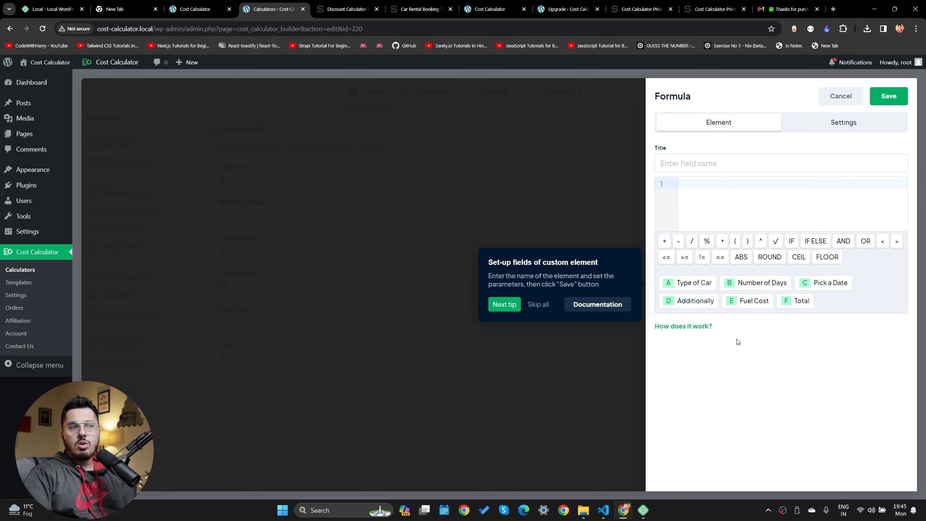
# Leave the tour and copy the calculator's shortcode from the Embed options
pyautogui.click(501, 305)
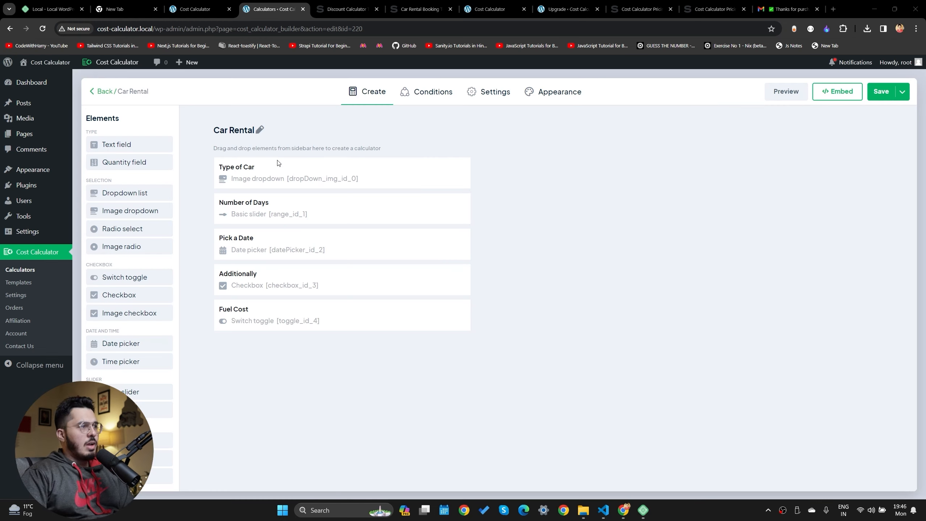
pyautogui.click(826, 96)
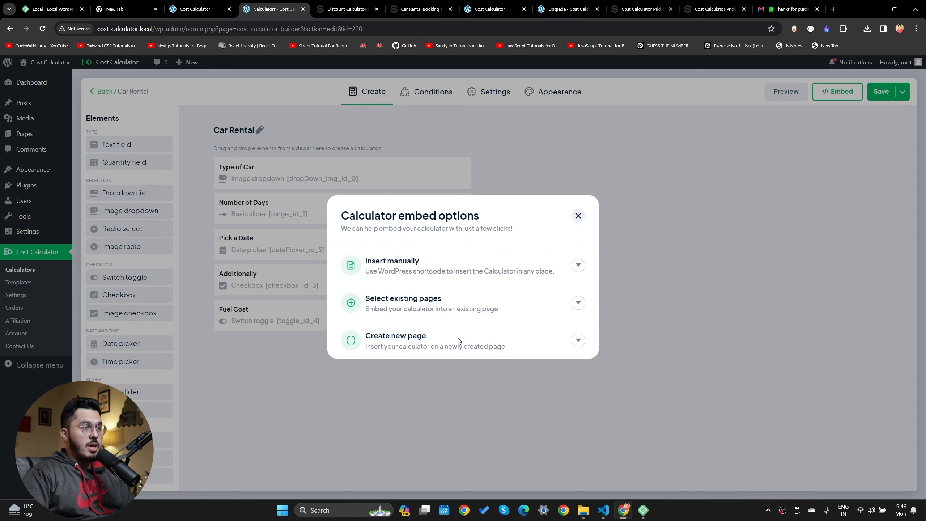
pyautogui.click(578, 339)
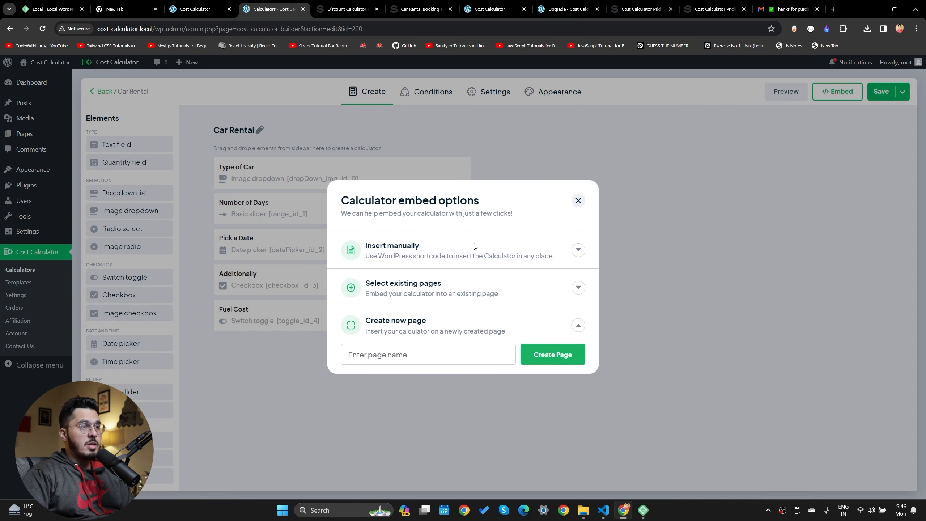
pyautogui.click(578, 250)
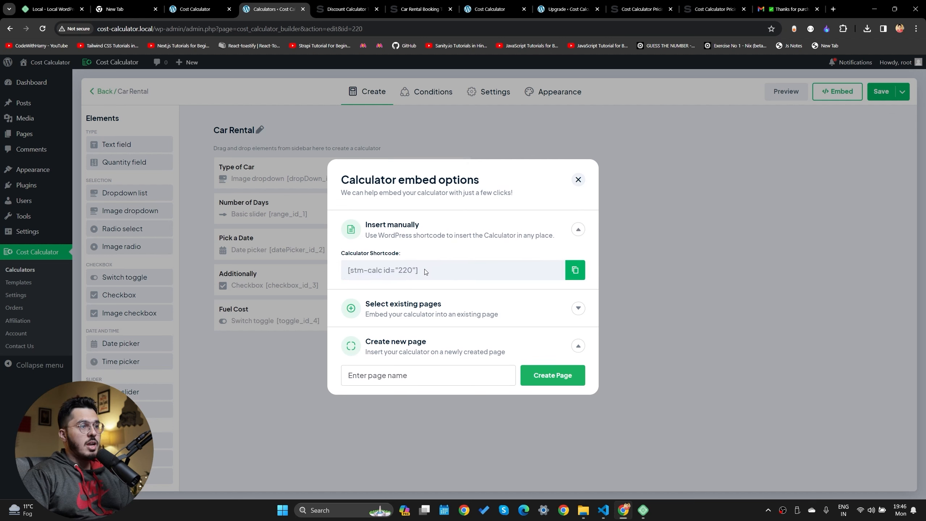
pyautogui.click(576, 272)
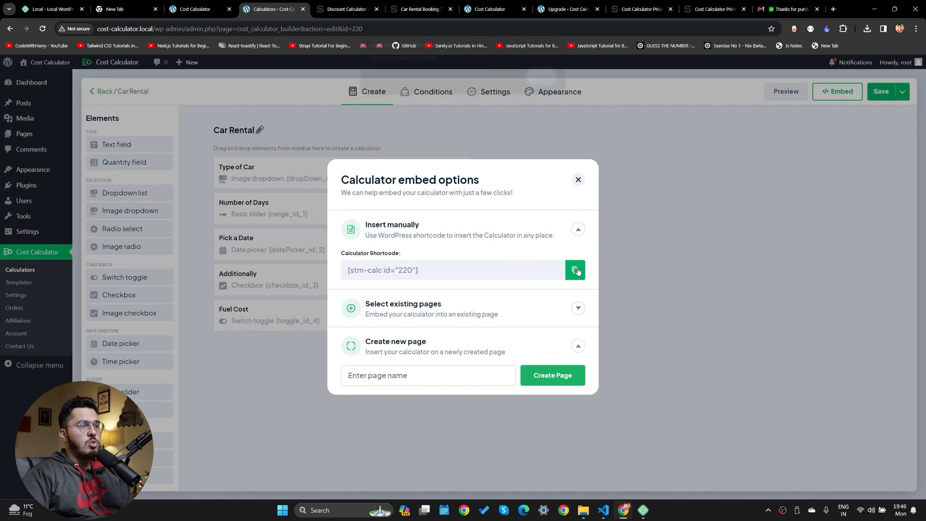
pyautogui.press('Return')
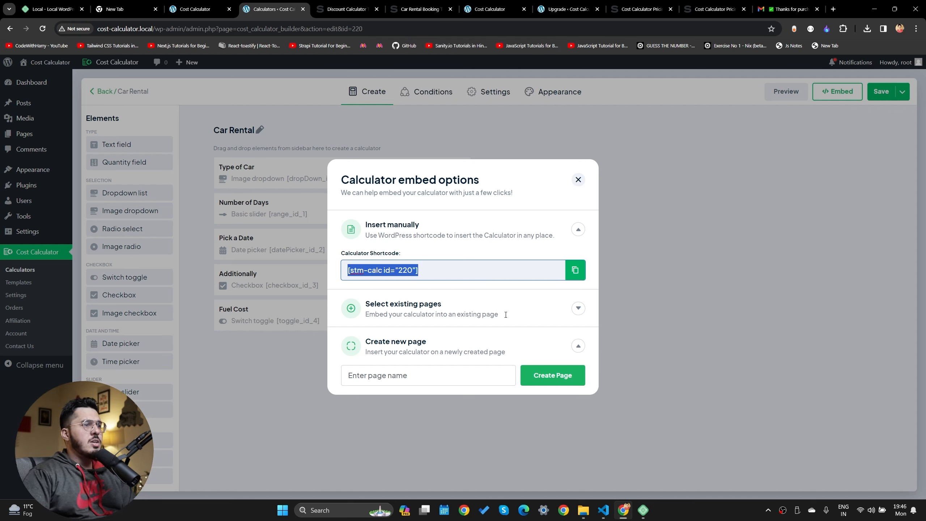
# Embed the Car Rental calculator into the existing Sample Page
pyautogui.click(570, 311)
pyautogui.click(579, 309)
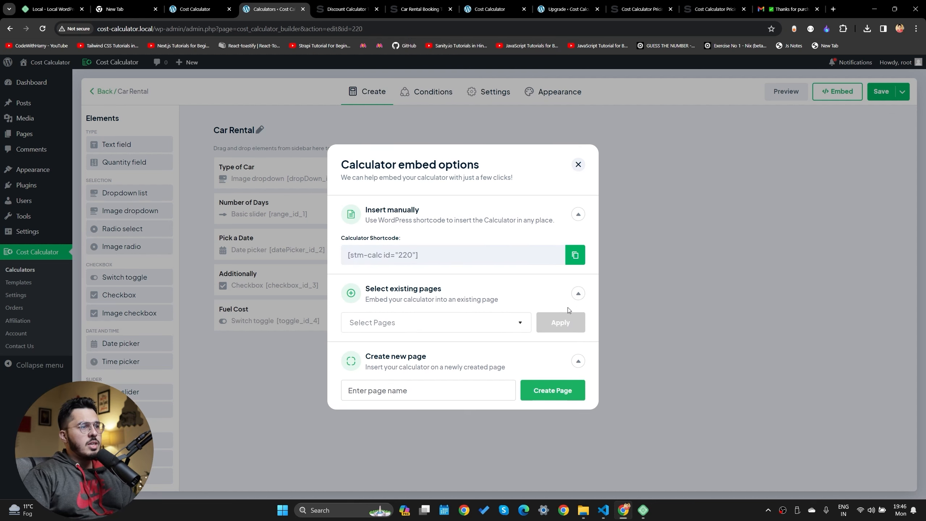
pyautogui.click(434, 322)
pyautogui.click(362, 347)
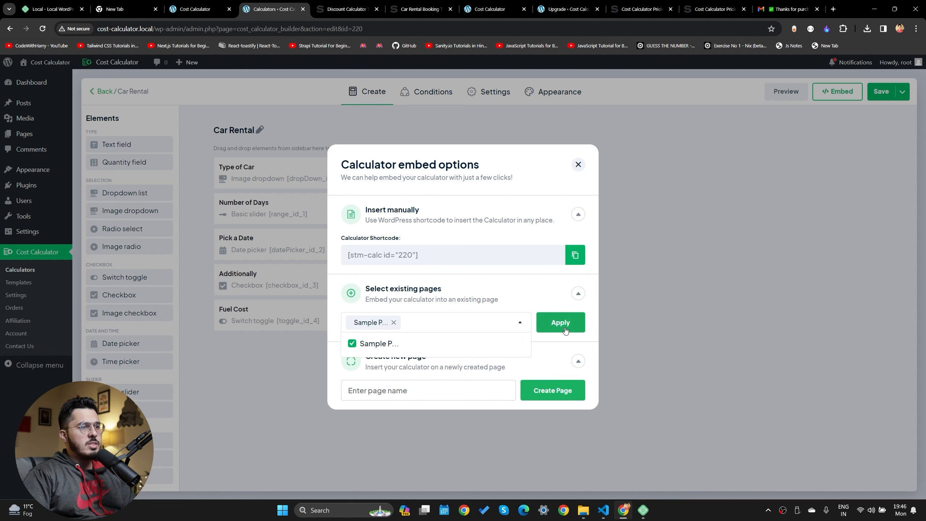
pyautogui.click(565, 330)
# Open the live site's Sample Page and scroll to the embedded calculator
pyautogui.click(346, 7)
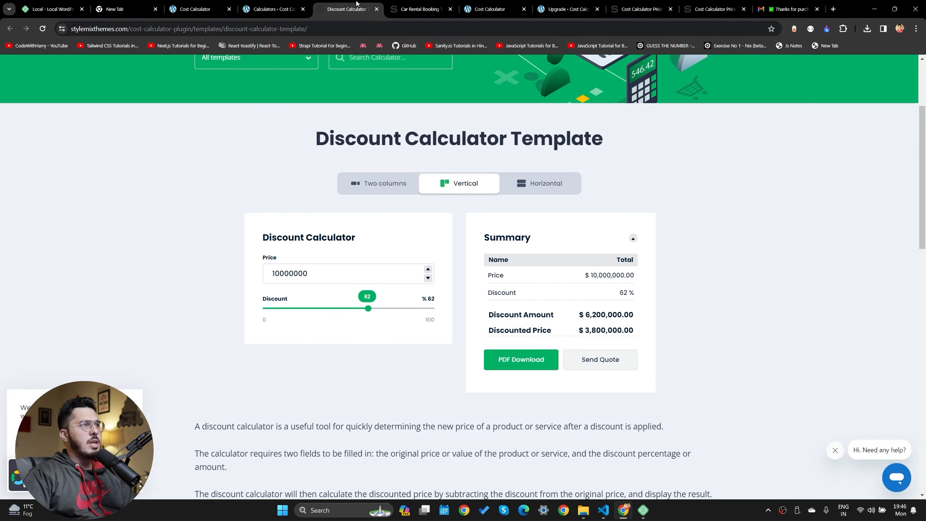
pyautogui.click(419, 8)
pyautogui.click(480, 5)
pyautogui.moveTo(480, 3); pyautogui.dragTo(337, 4)
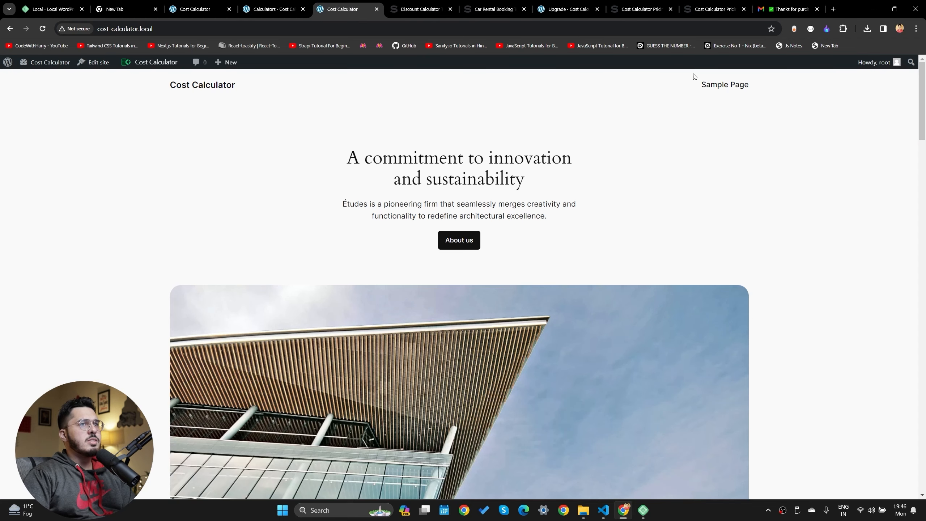
pyautogui.click(727, 89)
pyautogui.scroll(-10, 405, 304)
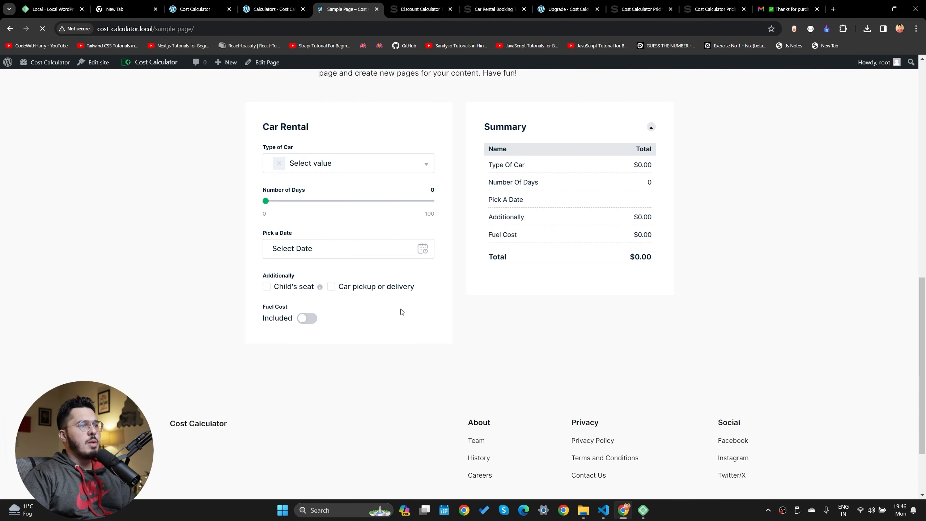
pyautogui.scroll(5, 415, 277)
pyautogui.scroll(-5, 642, 354)
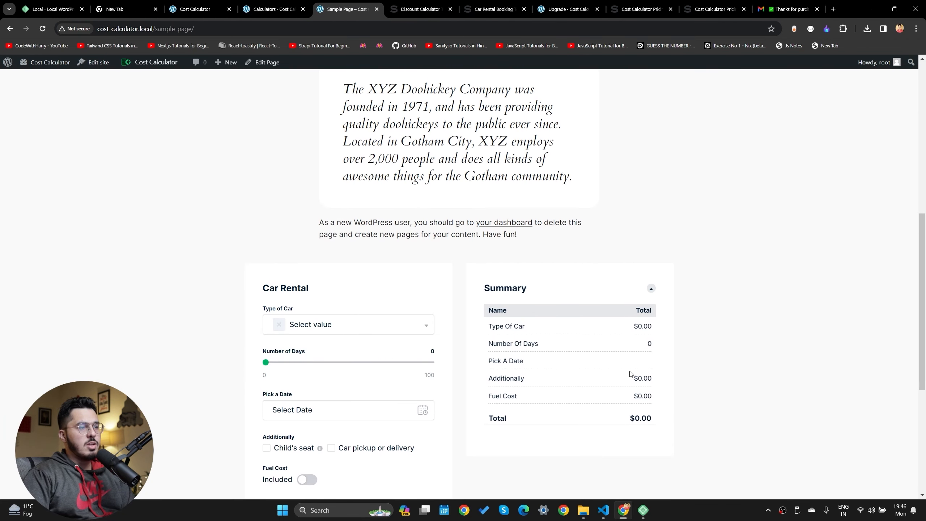
# Reload the Sample Page so the Car Rental calculator shows up to date
pyautogui.click(277, 9)
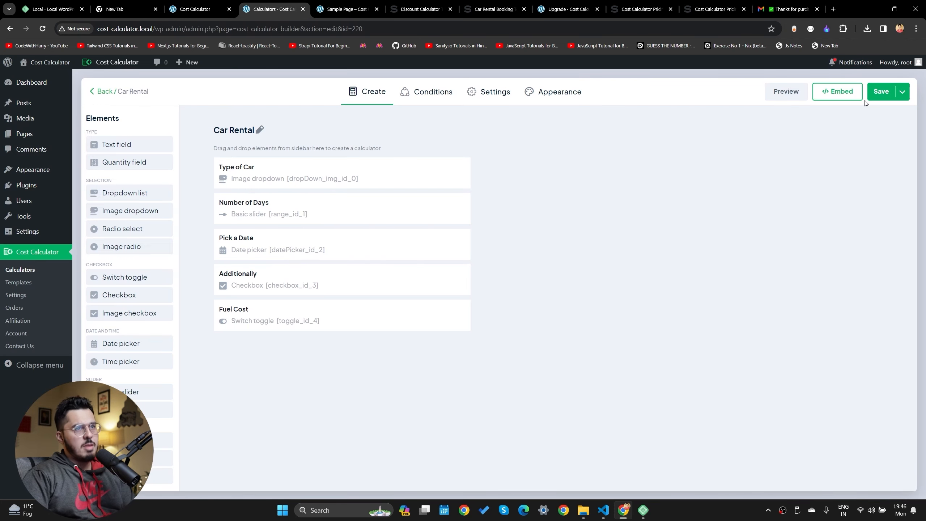
pyautogui.click(346, 9)
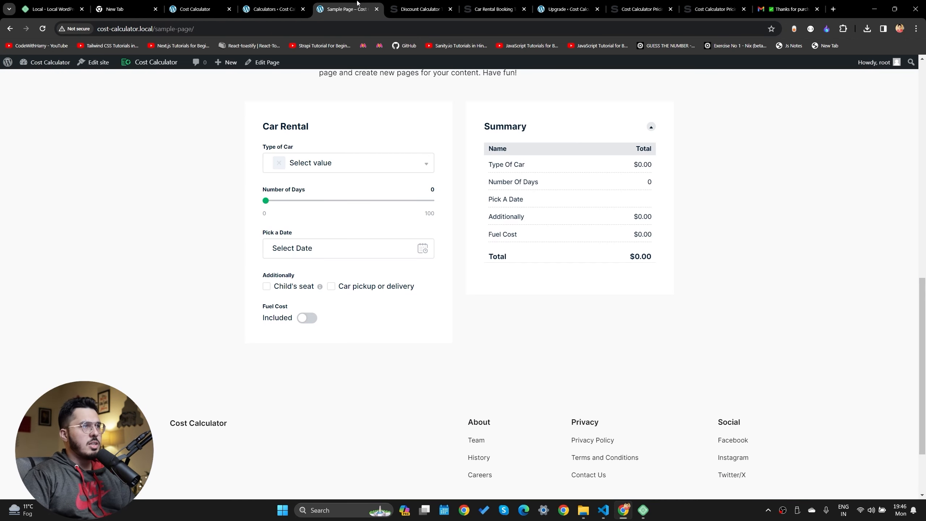
pyautogui.click(43, 29)
pyautogui.scroll(3, 191, 97)
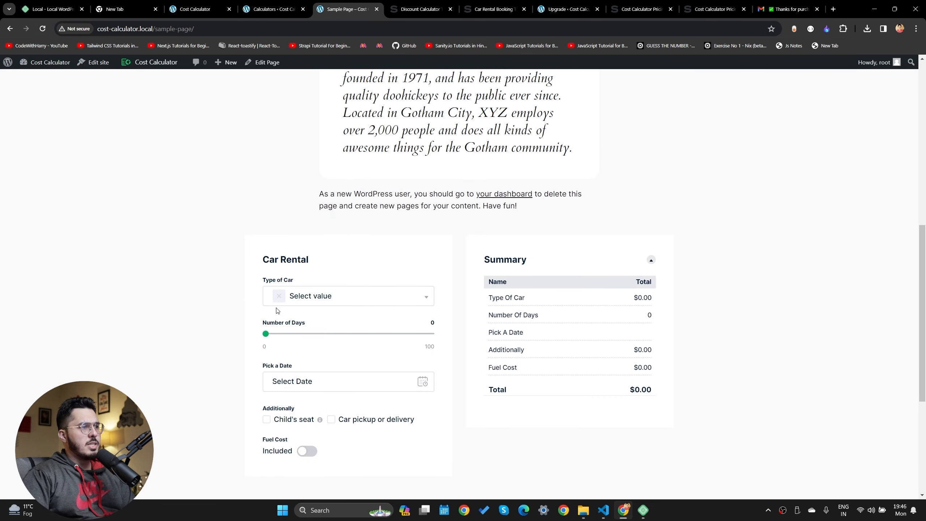
pyautogui.scroll(-3, 341, 151)
# On the live calculator, pick Sedan and 3 days, checking the Sedan price in the summary
pyautogui.click(343, 163)
pyautogui.click(331, 223)
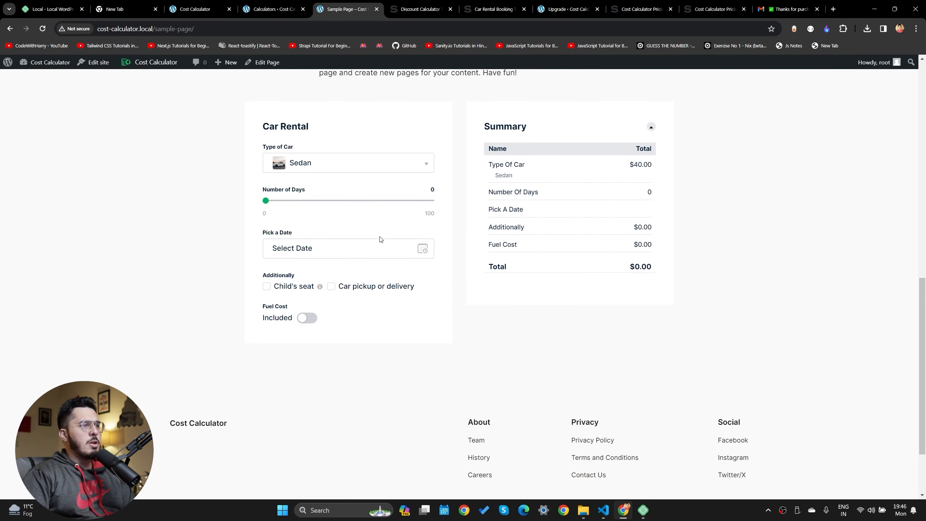
pyautogui.moveTo(266, 200); pyautogui.dragTo(270, 200)
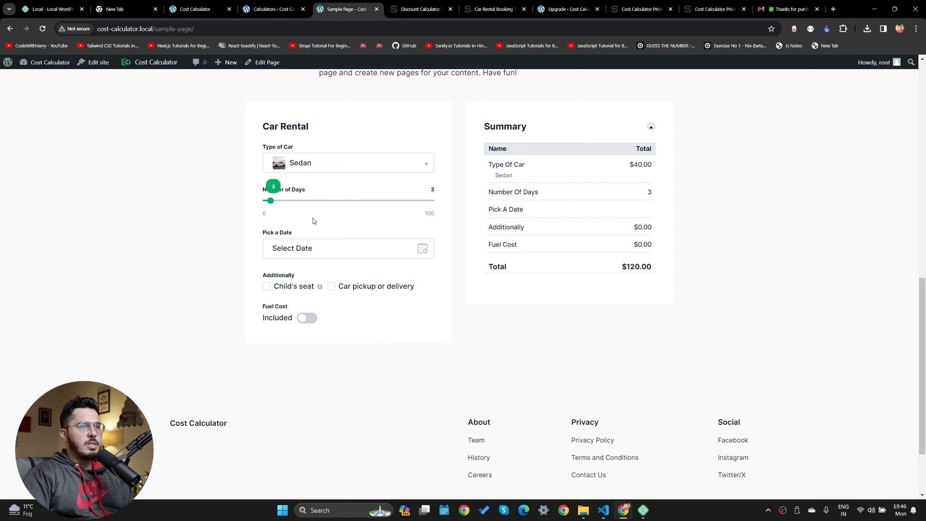
pyautogui.moveTo(631, 166); pyautogui.dragTo(655, 167)
pyautogui.click(602, 167)
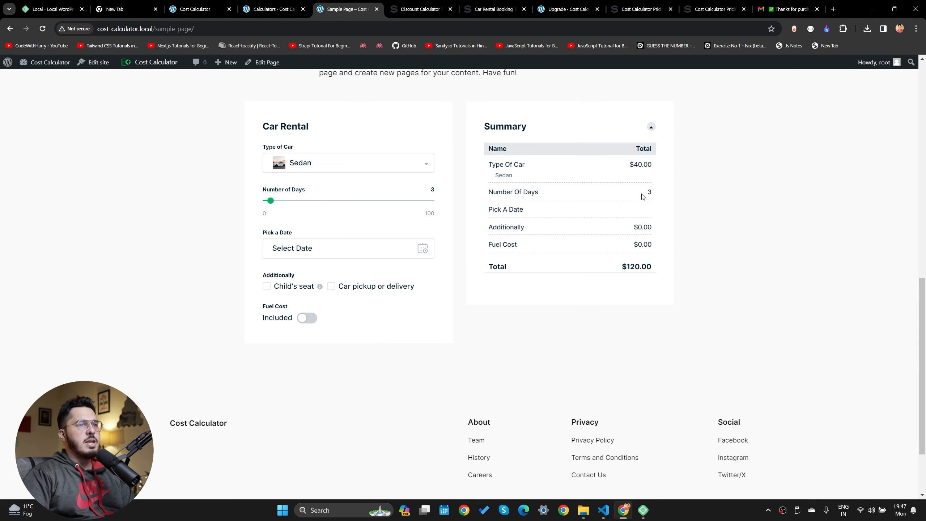
# Choose January 24, 2024 and add the $25.00 child's seat to the rental
pyautogui.click(307, 251)
pyautogui.click(334, 207)
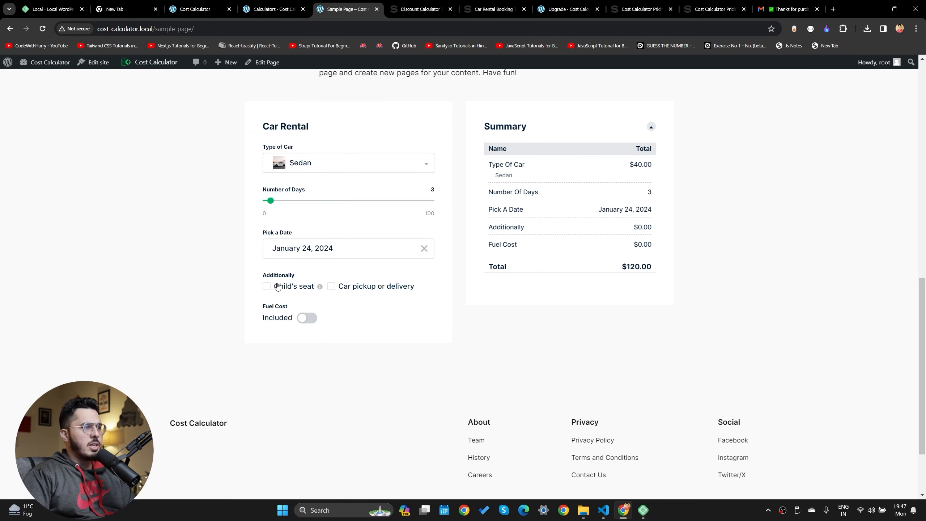
pyautogui.click(267, 287)
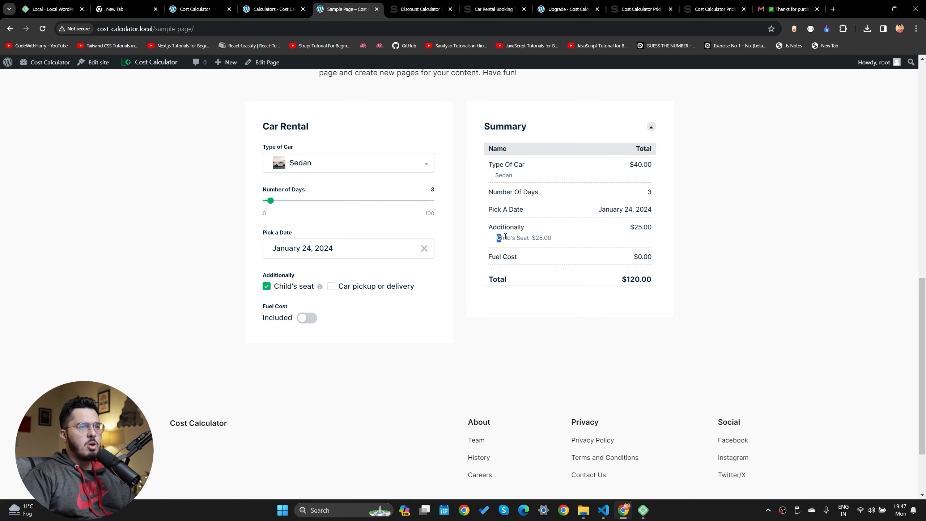
pyautogui.moveTo(505, 236); pyautogui.dragTo(684, 229)
pyautogui.click(649, 226)
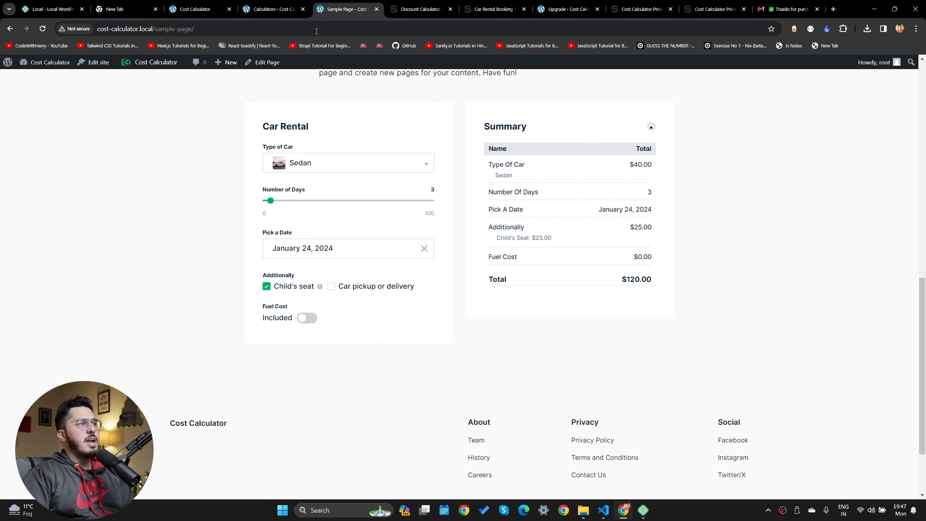
pyautogui.click(273, 9)
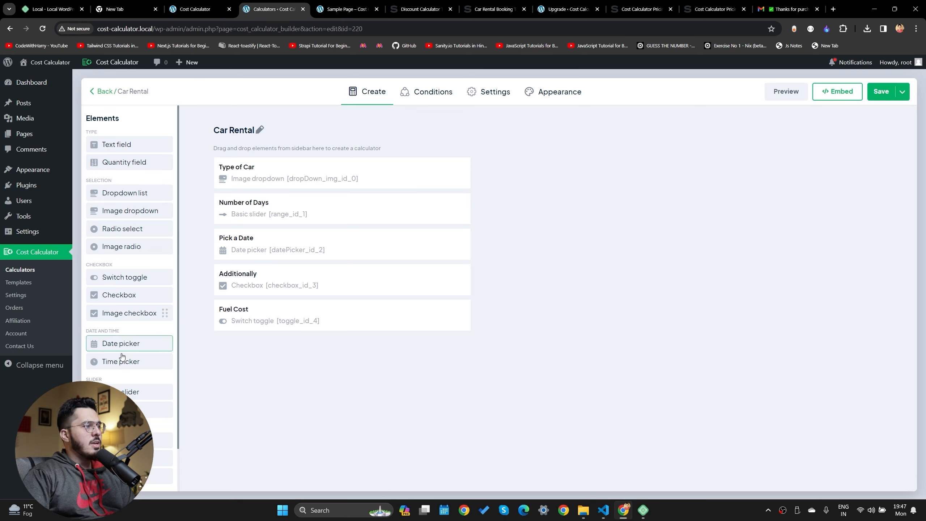
# Add a Halt checkbox below Pick a Date with Yes=1, No=0 and 'Do you want to stop somewhere?', then save
pyautogui.scroll(-1, 122, 356)
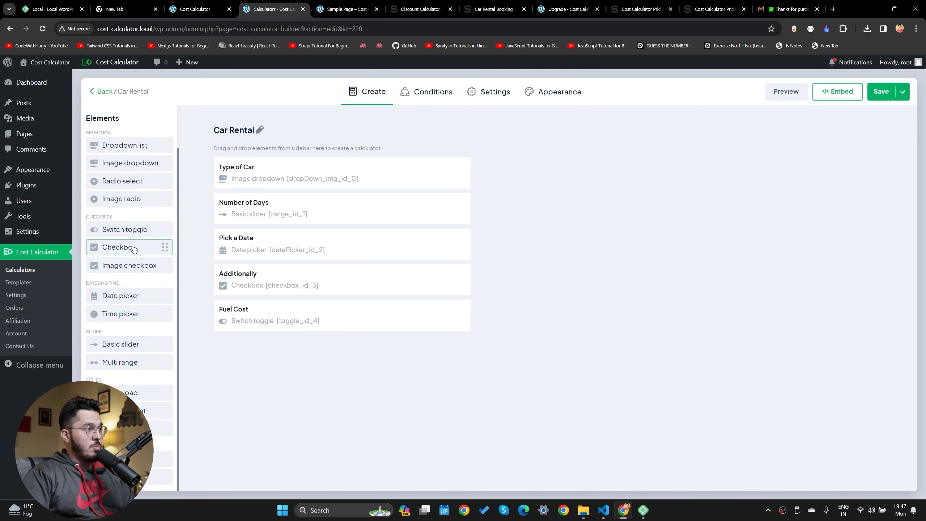
pyautogui.moveTo(134, 248); pyautogui.dragTo(276, 294)
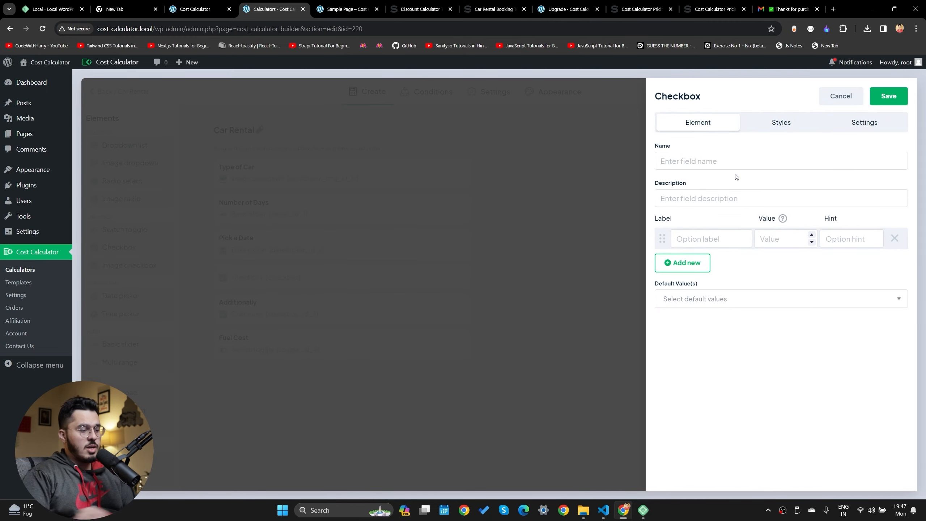
pyautogui.write('Halt')
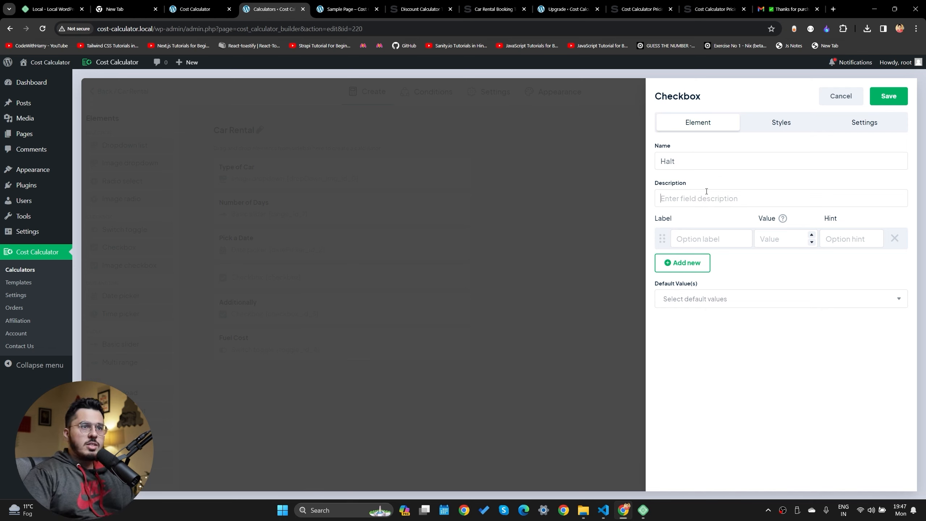
pyautogui.click(684, 239)
pyautogui.write('Yes')
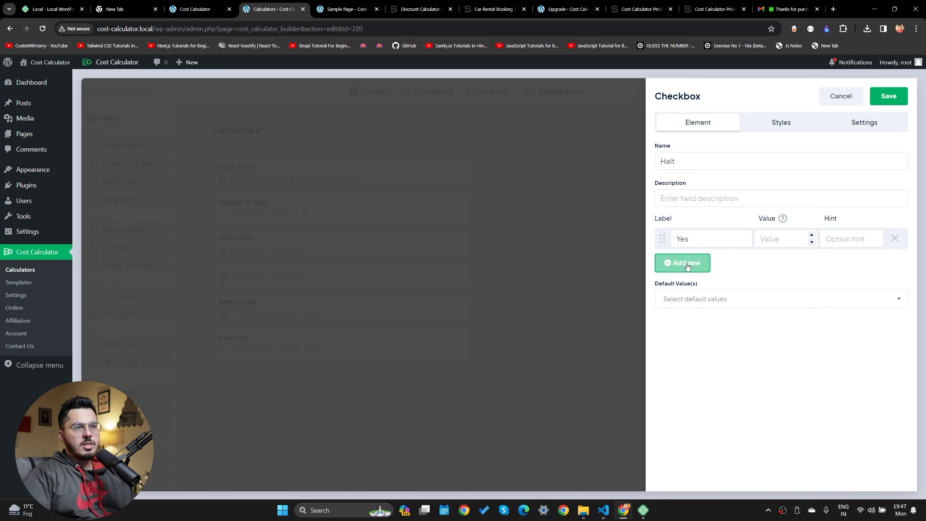
pyautogui.click(682, 263)
pyautogui.write('No')
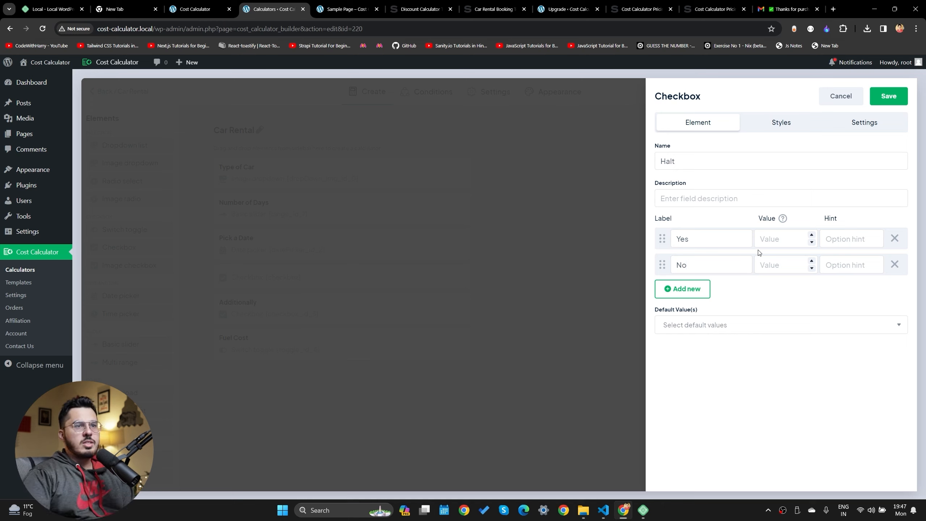
pyautogui.write('1')
pyautogui.write('0')
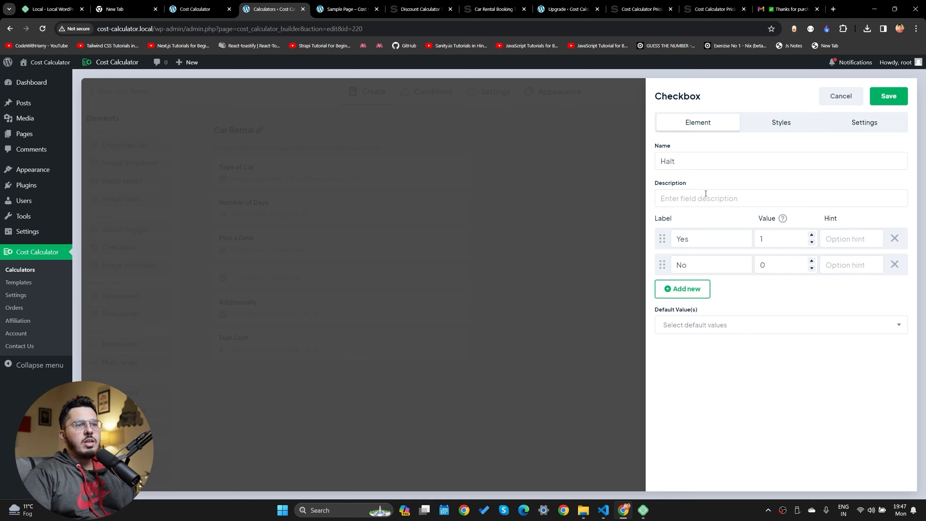
pyautogui.click(690, 191)
pyautogui.write('Do you want to stop so')
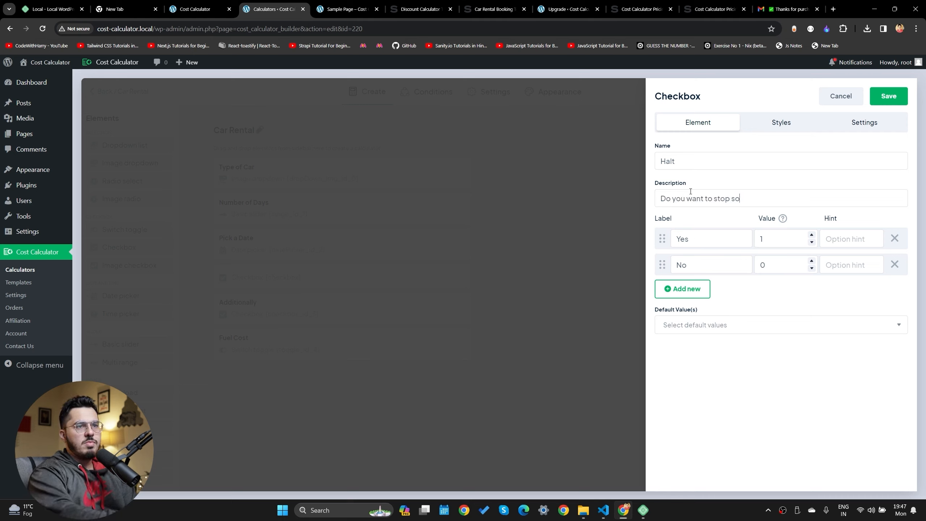
pyautogui.write('mewhere4?')
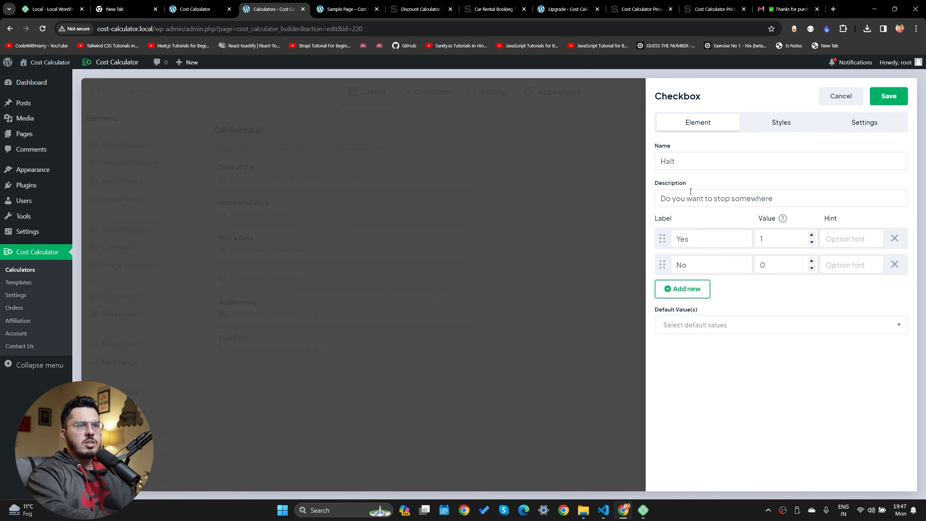
pyautogui.click(888, 96)
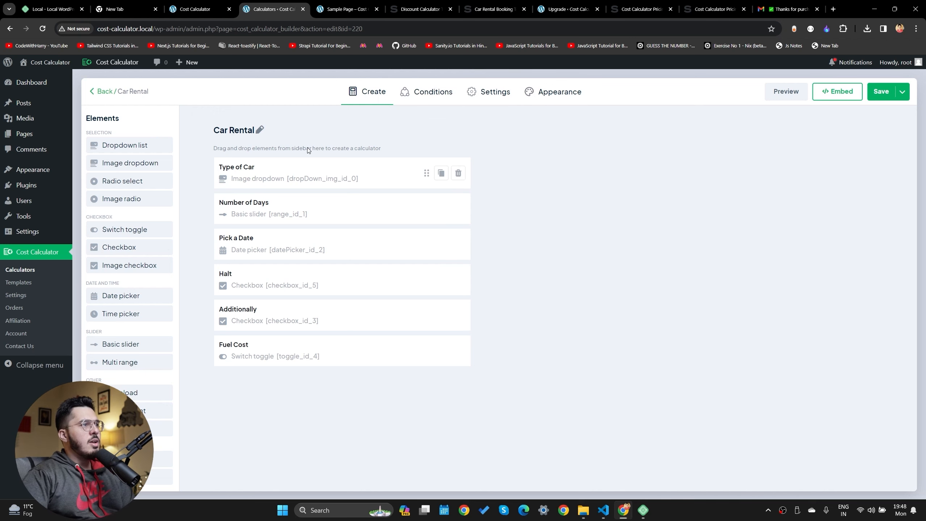
# Look through the calculator's Conditions, Settings and Appearance tabs
pyautogui.click(423, 93)
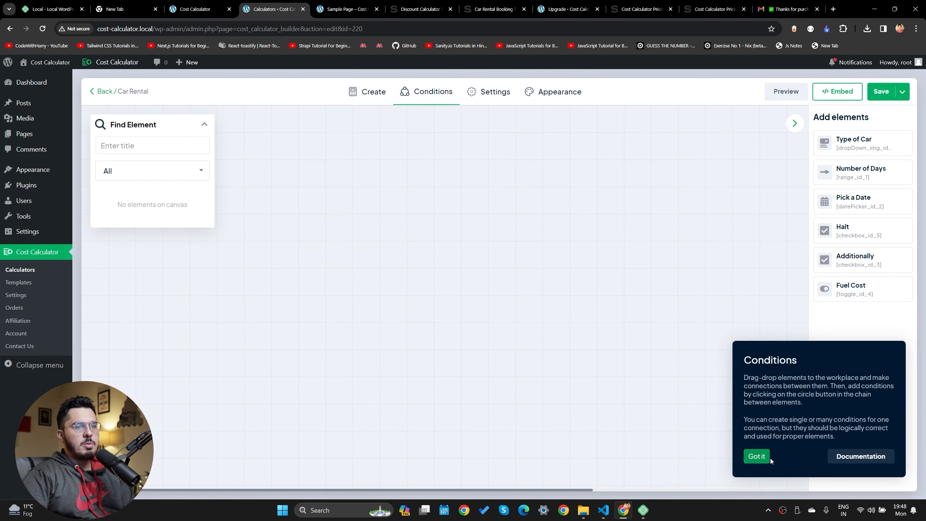
pyautogui.click(488, 98)
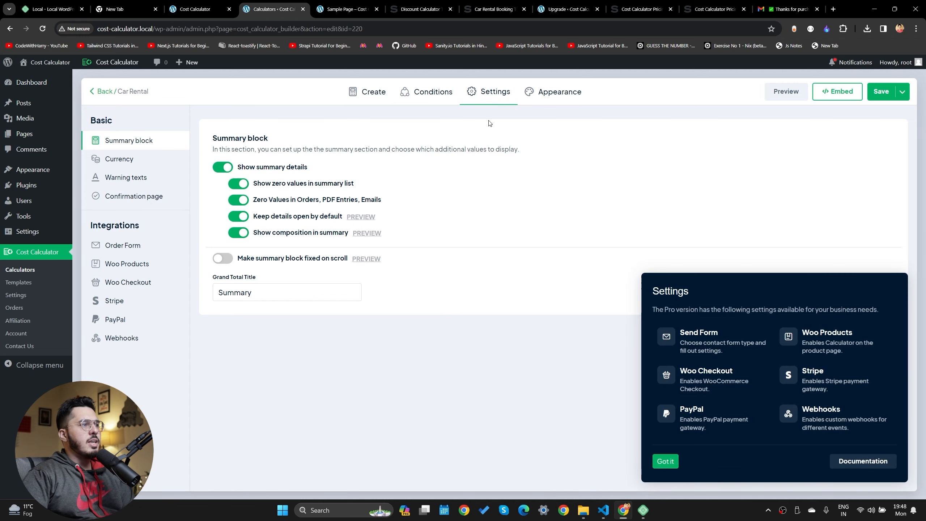
pyautogui.click(551, 99)
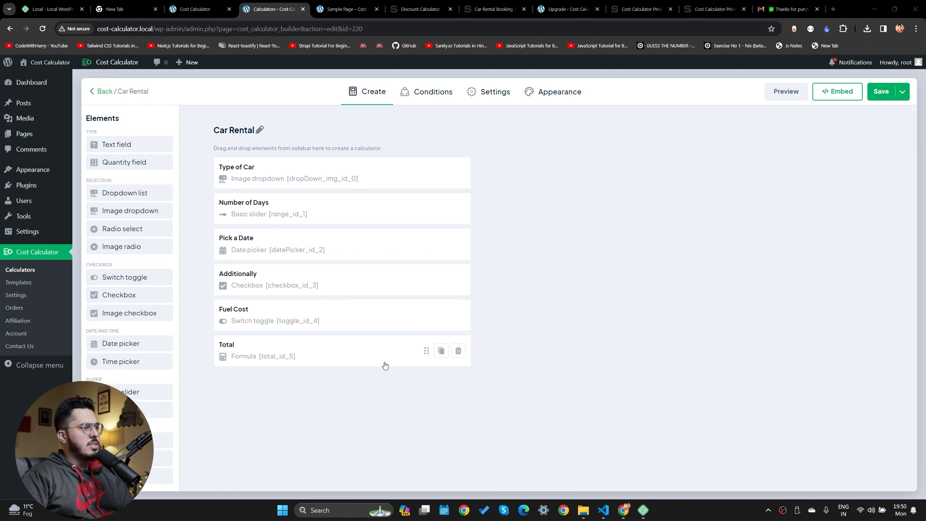
# Add a Halt checkbox below Additionally, described 'Do you want to stop somewhere?', with Yes=1 and No=0
pyautogui.click(415, 90)
pyautogui.click(379, 98)
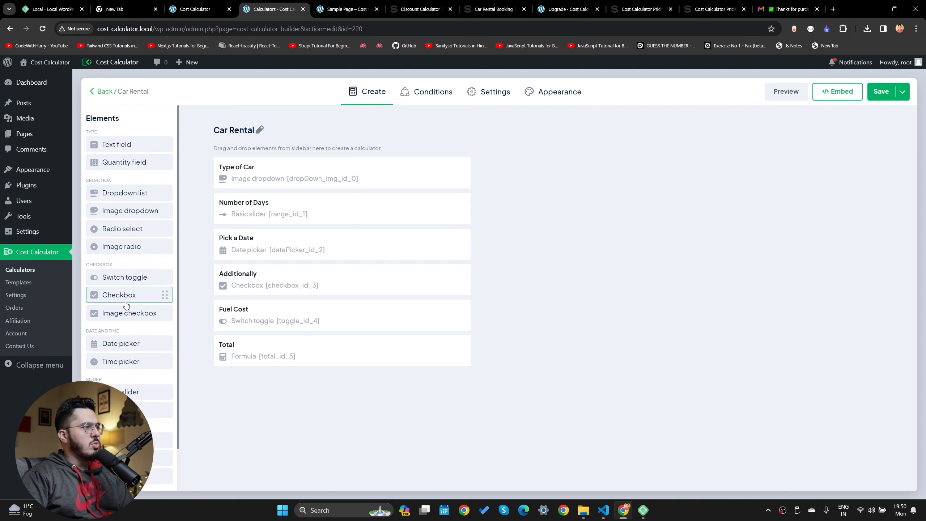
pyautogui.moveTo(126, 305); pyautogui.dragTo(358, 306)
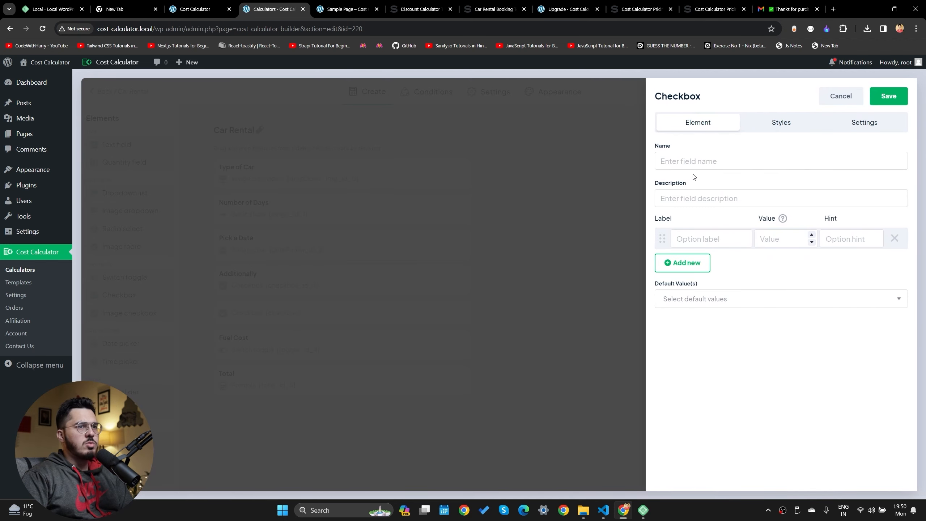
pyautogui.write('Halt')
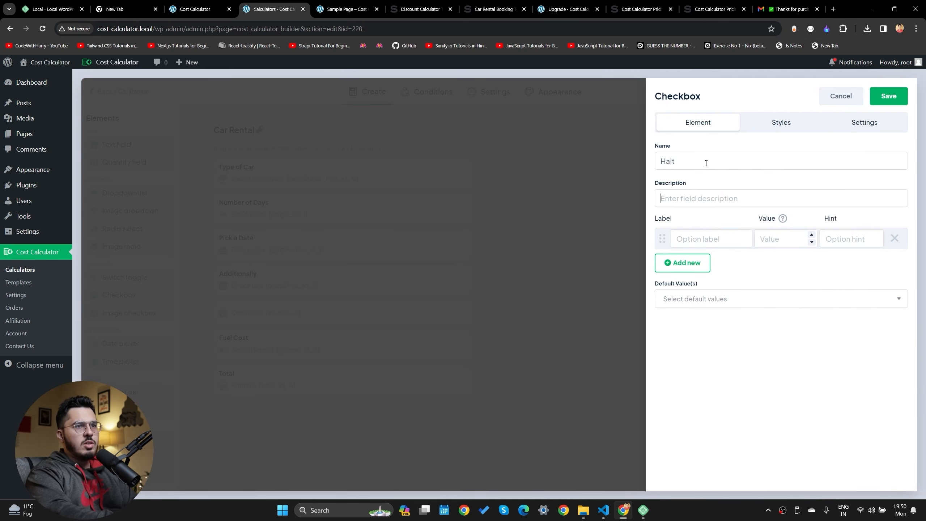
pyautogui.write('Do you want to s')
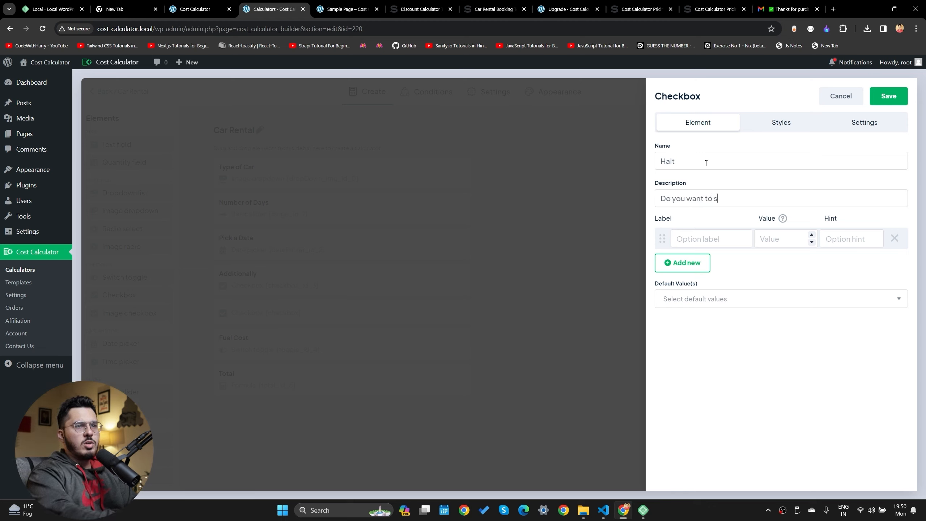
pyautogui.write('top somewhere?')
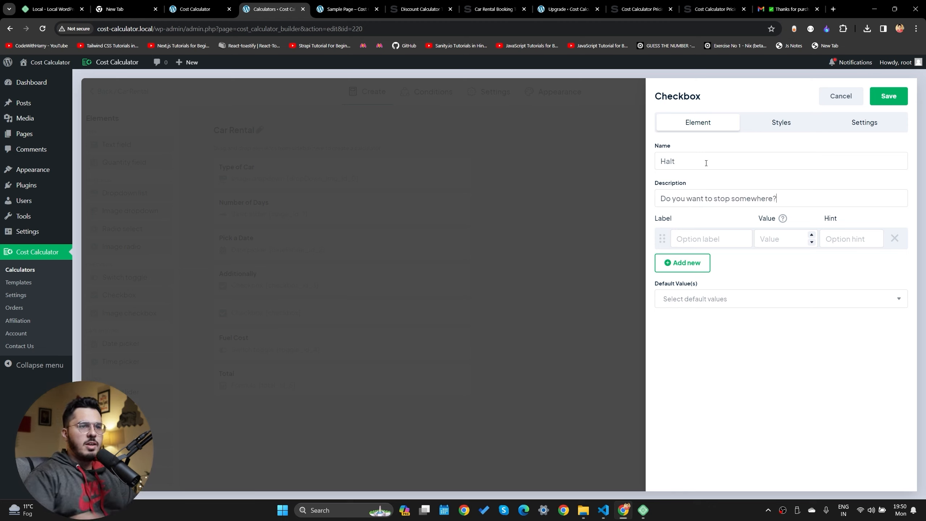
pyautogui.write('Yes')
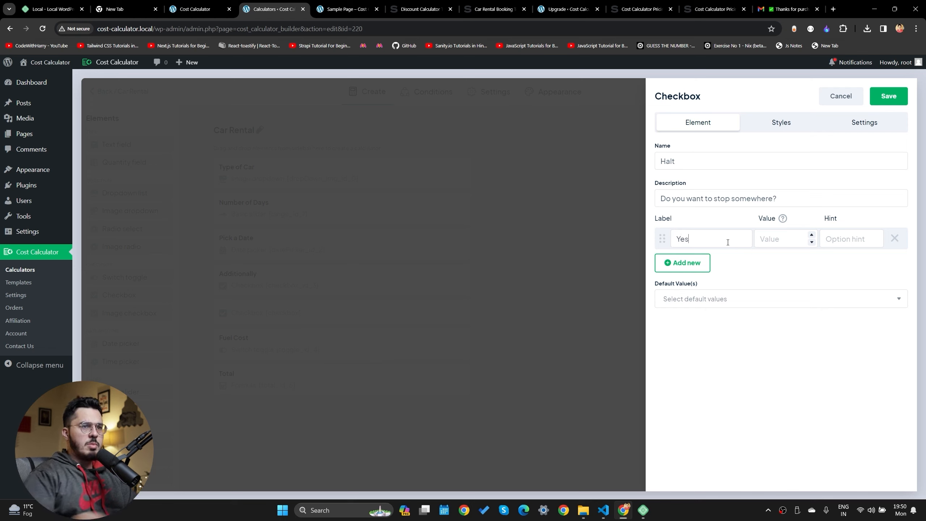
pyautogui.click(691, 263)
pyautogui.write('No')
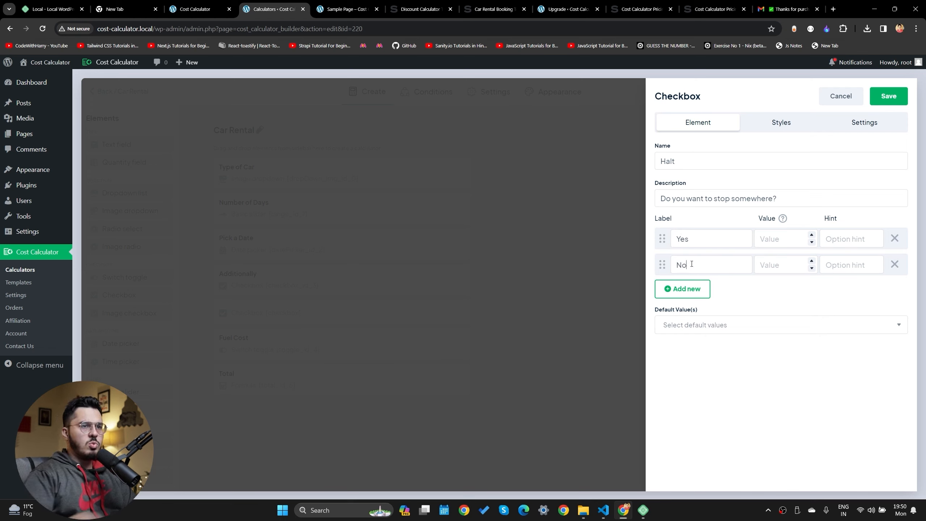
pyautogui.write('1')
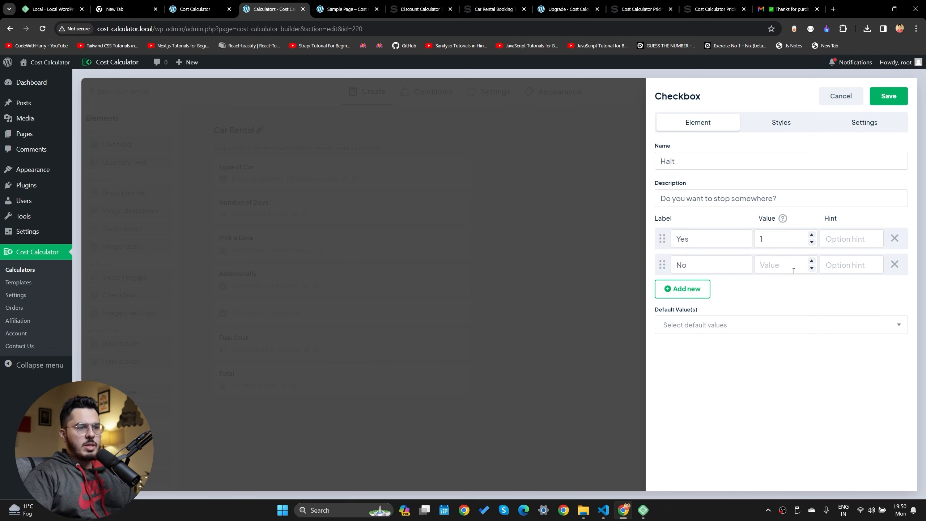
pyautogui.write('0')
# Make Yes the Halt default, then save the checkbox and the calculator
pyautogui.click(703, 324)
pyautogui.click(679, 345)
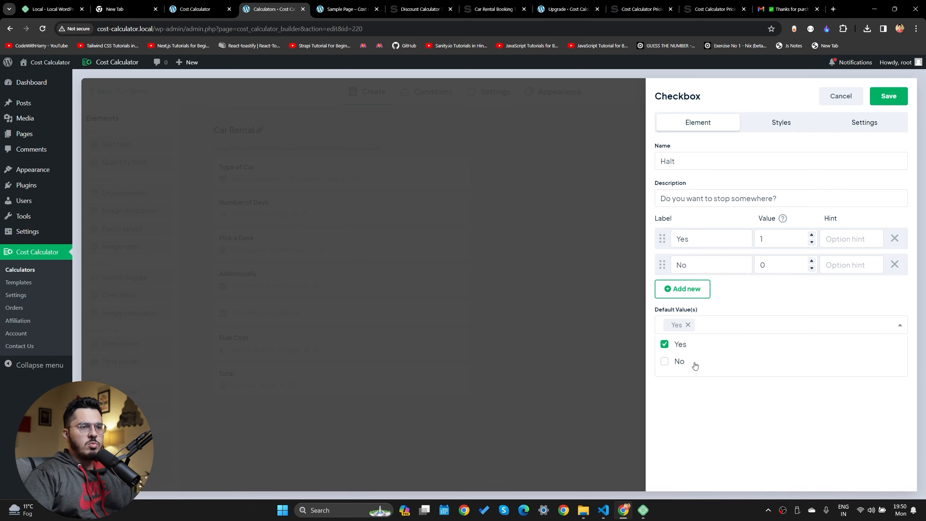
pyautogui.click(762, 377)
pyautogui.click(878, 101)
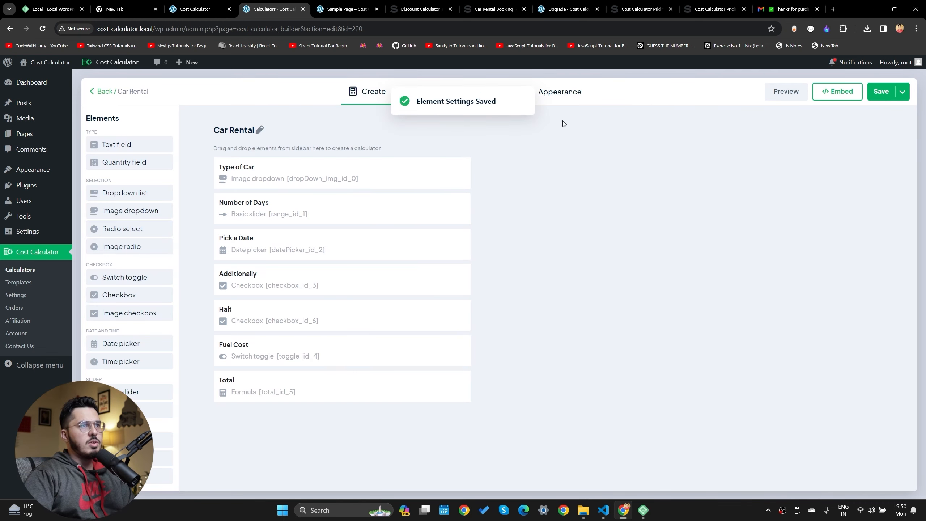
pyautogui.click(880, 92)
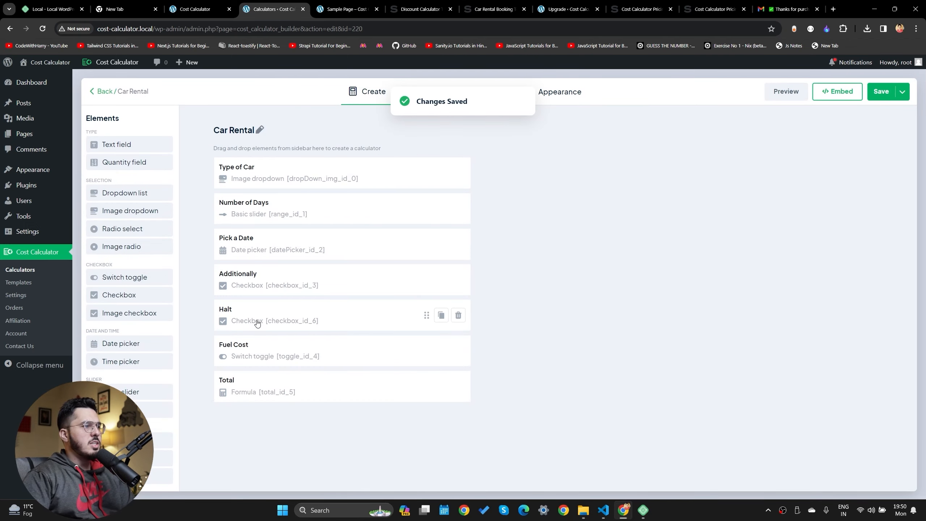
# Reload the Sample Page to show the Halt field and raise Number of Days to 31
pyautogui.click(346, 9)
pyautogui.click(49, 29)
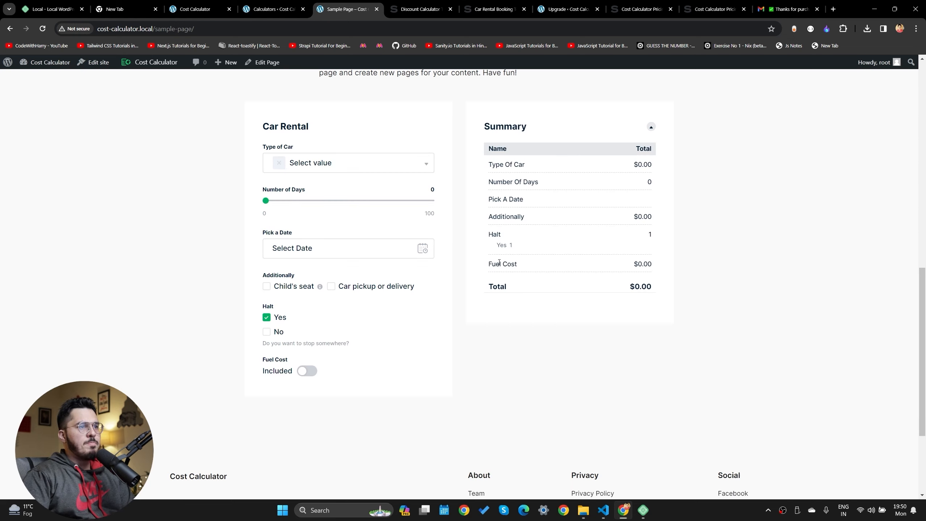
pyautogui.moveTo(493, 233); pyautogui.dragTo(632, 241)
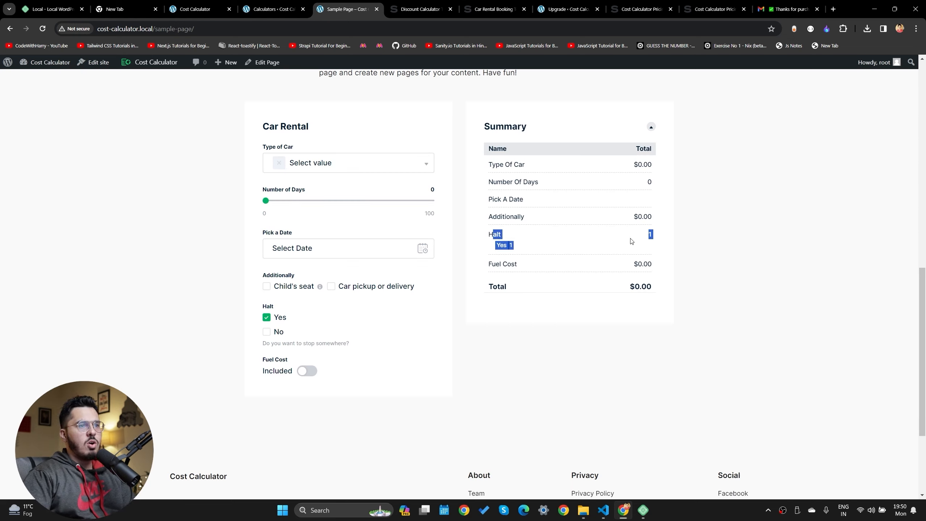
pyautogui.click(632, 241)
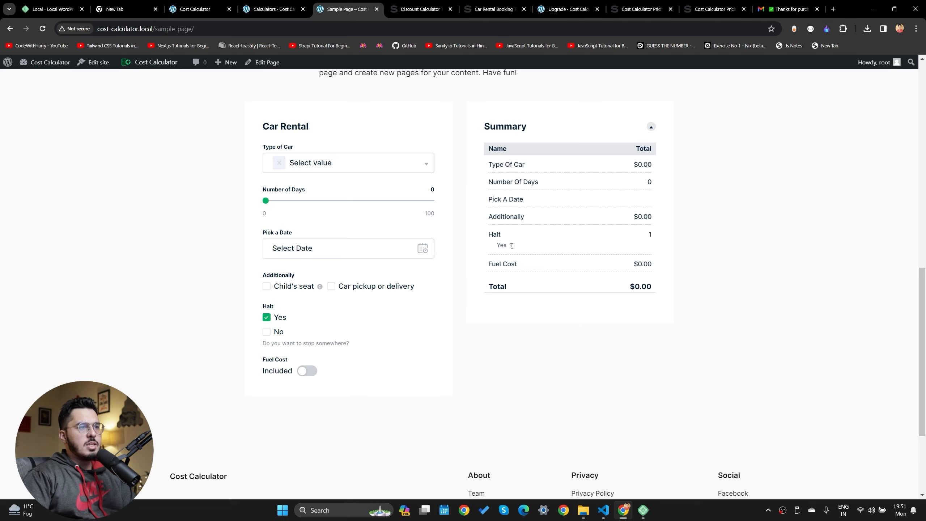
pyautogui.click(282, 200)
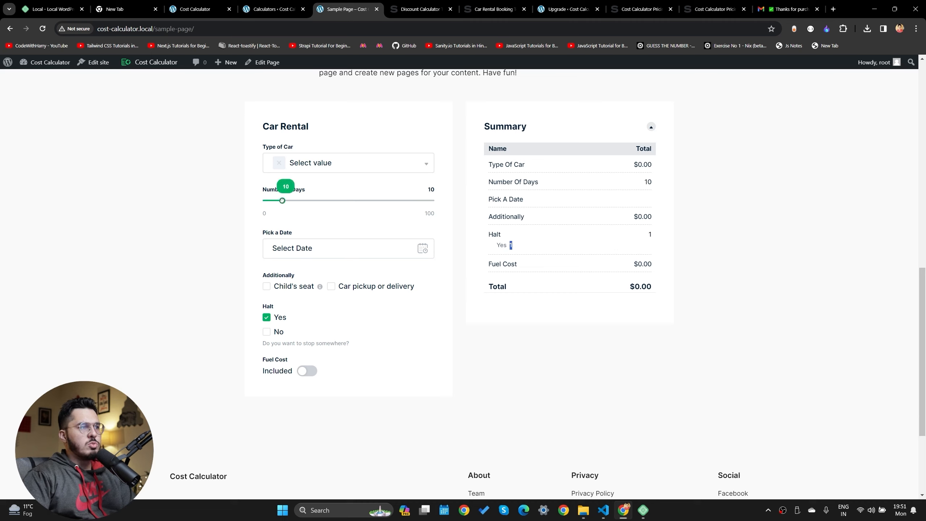
pyautogui.moveTo(288, 206); pyautogui.dragTo(310, 209)
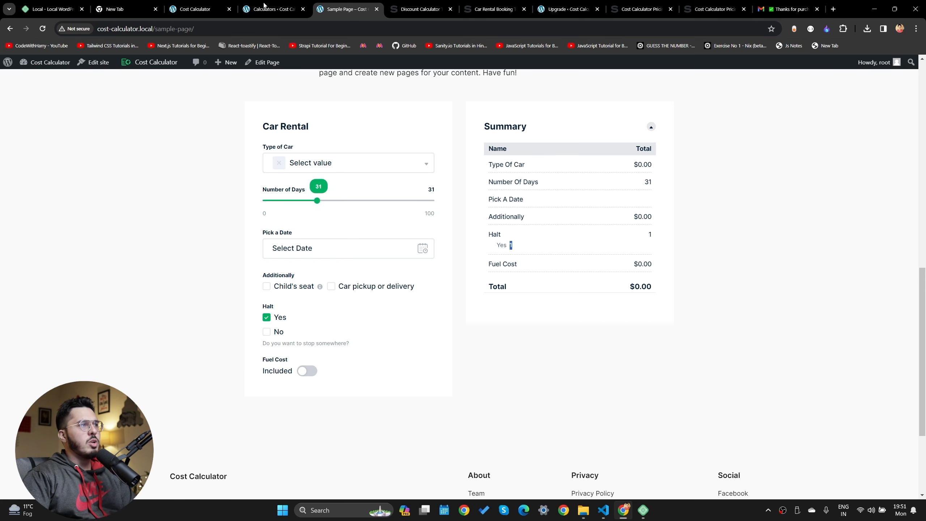
pyautogui.hotkey('ctrl', 'shift', 'Tab')
pyautogui.click(441, 387)
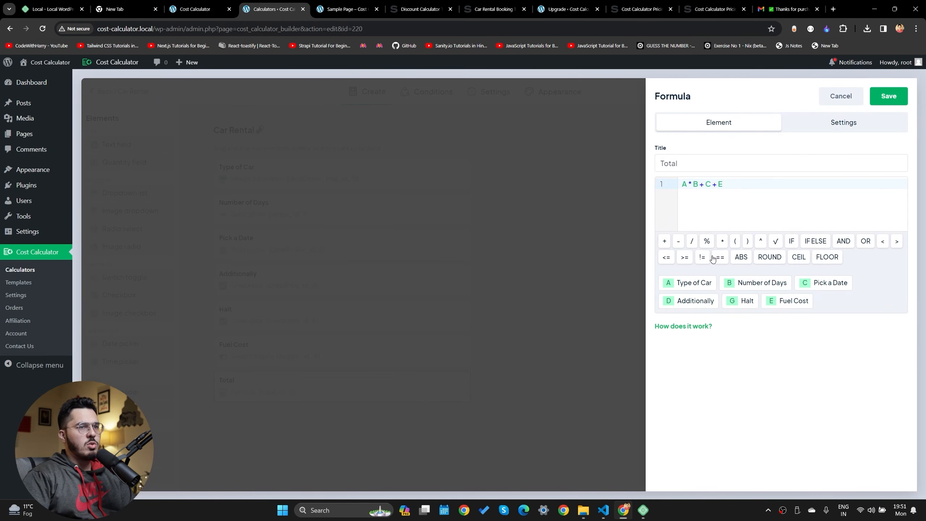
pyautogui.moveTo(734, 205); pyautogui.dragTo(680, 185)
pyautogui.click(730, 185)
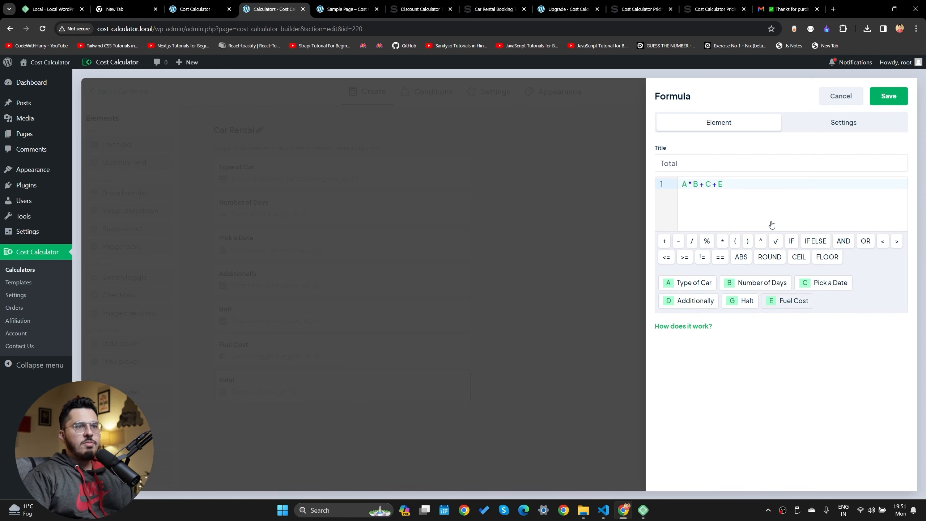
pyautogui.click(348, 8)
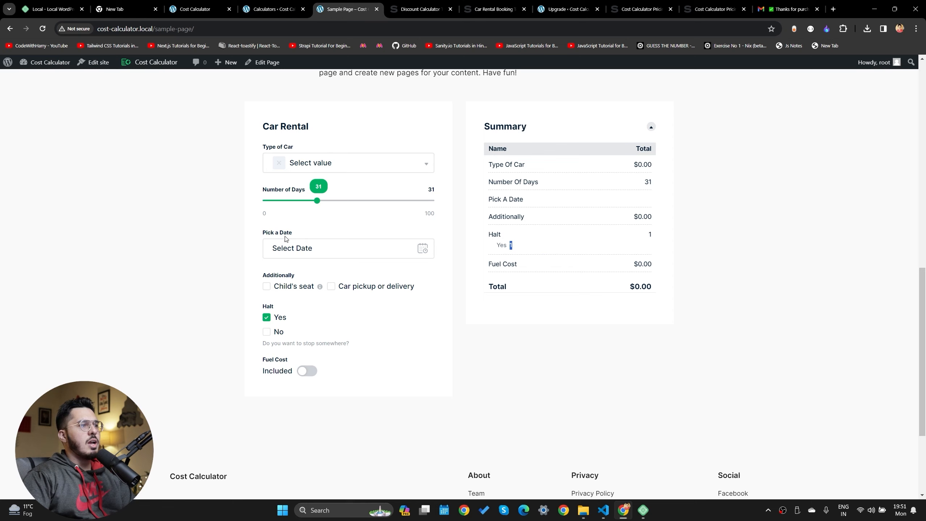
# Choose Sedan as the car type so the total reads $1,240.00
pyautogui.click(315, 171)
pyautogui.click(318, 223)
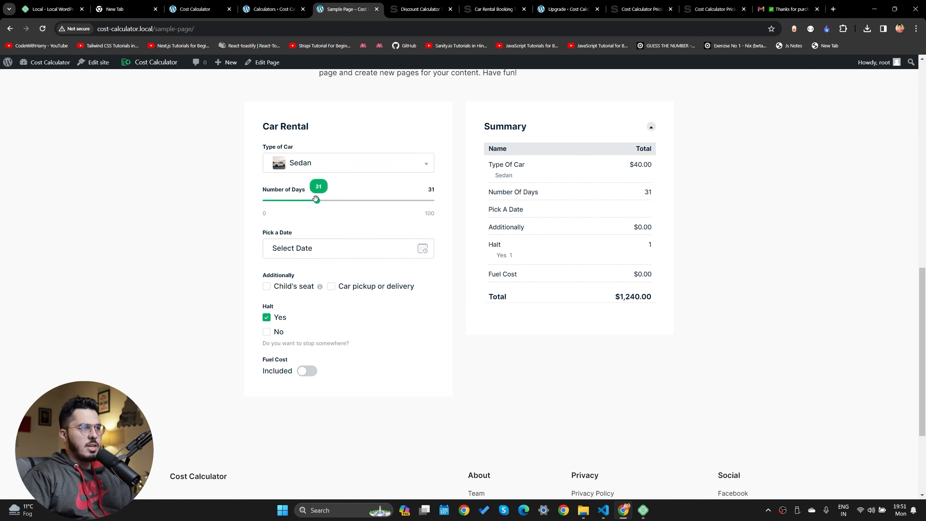
pyautogui.moveTo(316, 201)
pyautogui.mouseDown()
pyautogui.moveTo(304, 200)
pyautogui.moveTo(317, 204)
pyautogui.mouseUp()
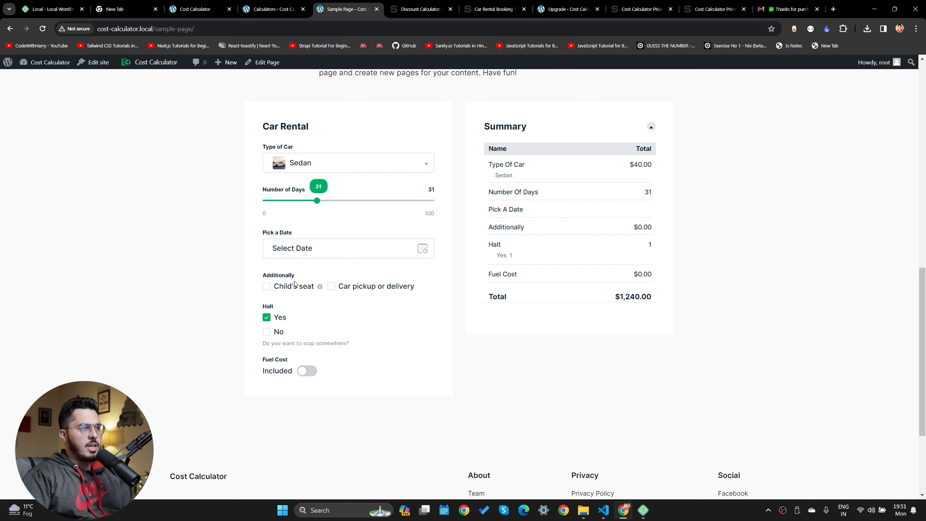
# Test the Halt checkbox by ticking and unticking its Yes and No options, ending with Yes
pyautogui.click(267, 320)
pyautogui.click(267, 319)
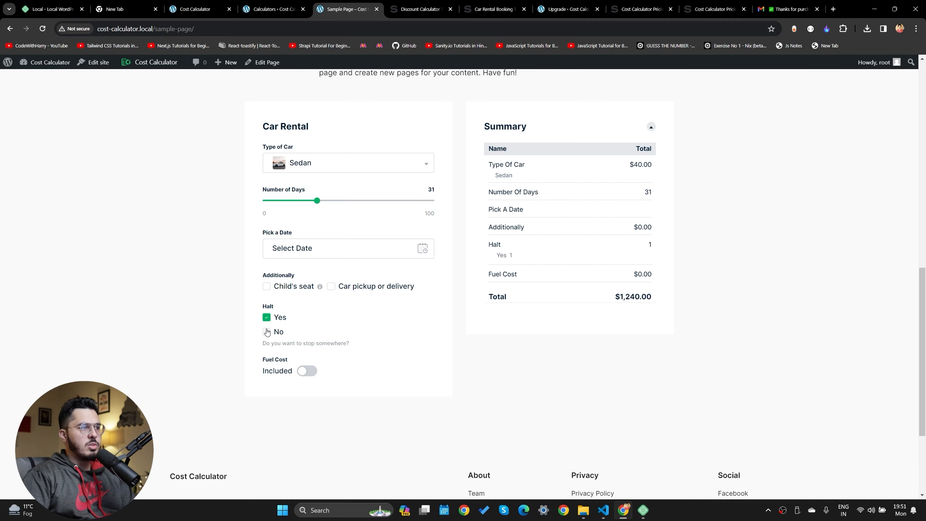
pyautogui.click(267, 333)
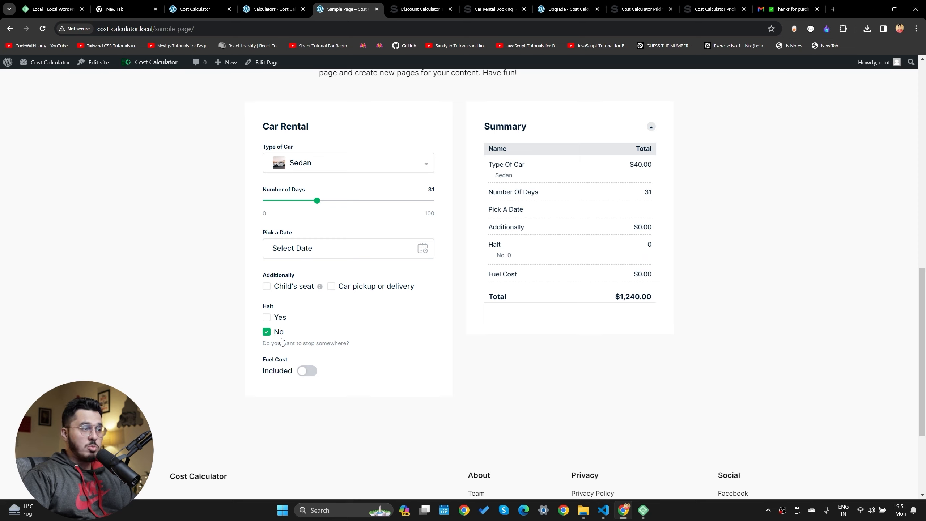
pyautogui.click(269, 319)
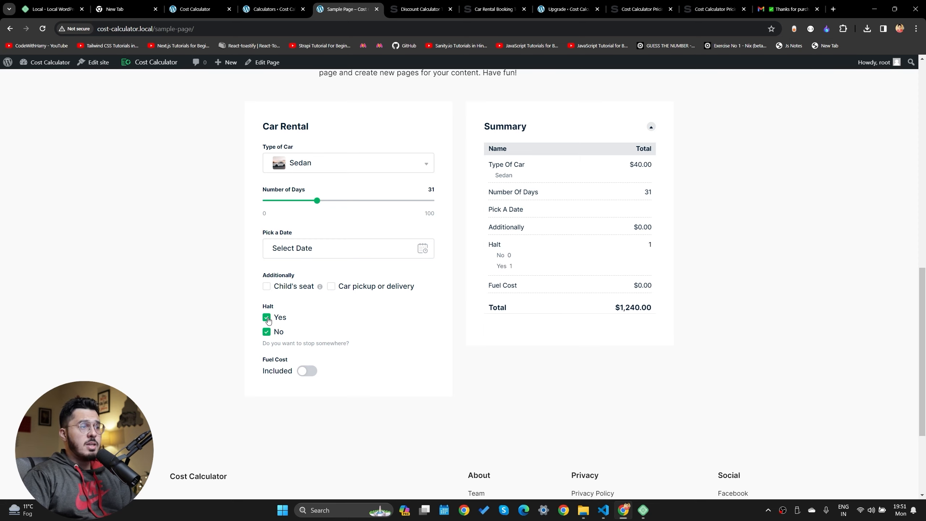
pyautogui.click(268, 320)
pyautogui.click(267, 321)
pyautogui.click(267, 331)
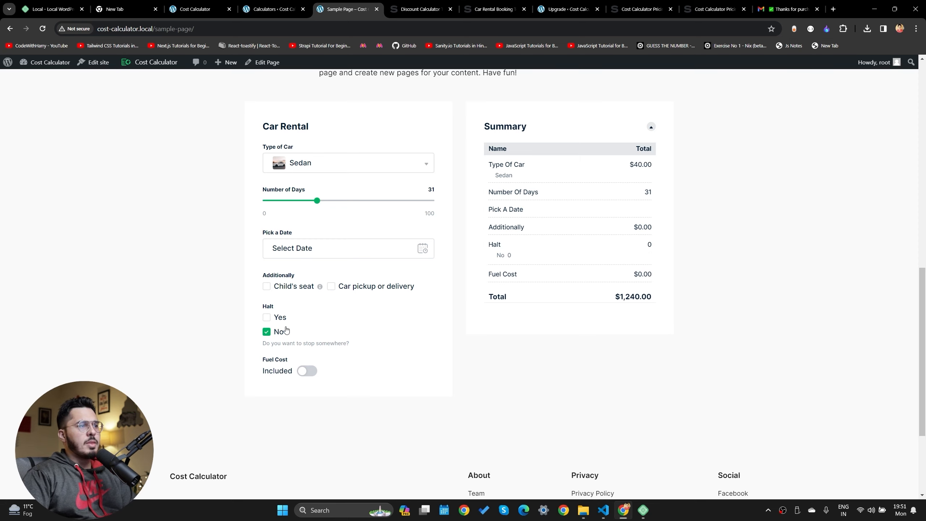
pyautogui.click(267, 319)
pyautogui.click(267, 319)
pyautogui.click(266, 332)
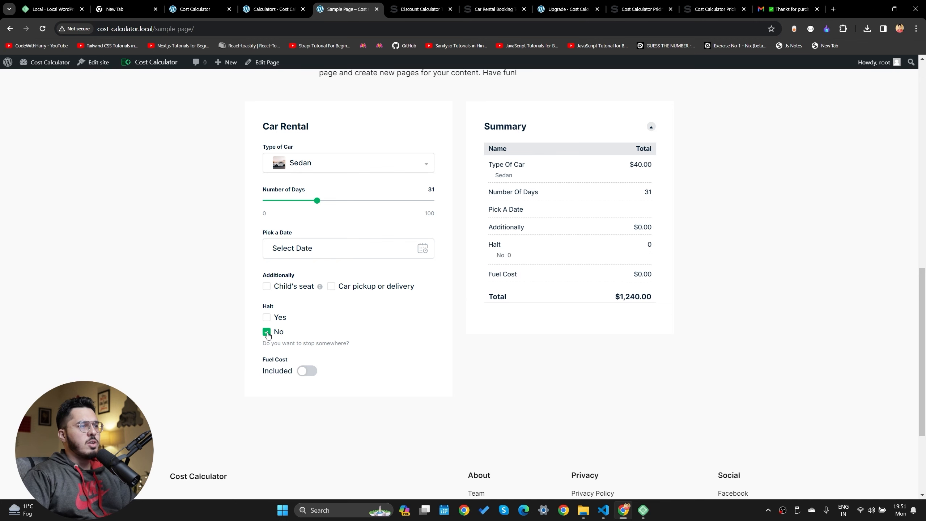
pyautogui.click(268, 317)
# Check the Halt value in the summary, then open the Halt checkbox's display settings in the builder
pyautogui.click(274, 9)
pyautogui.click(359, 4)
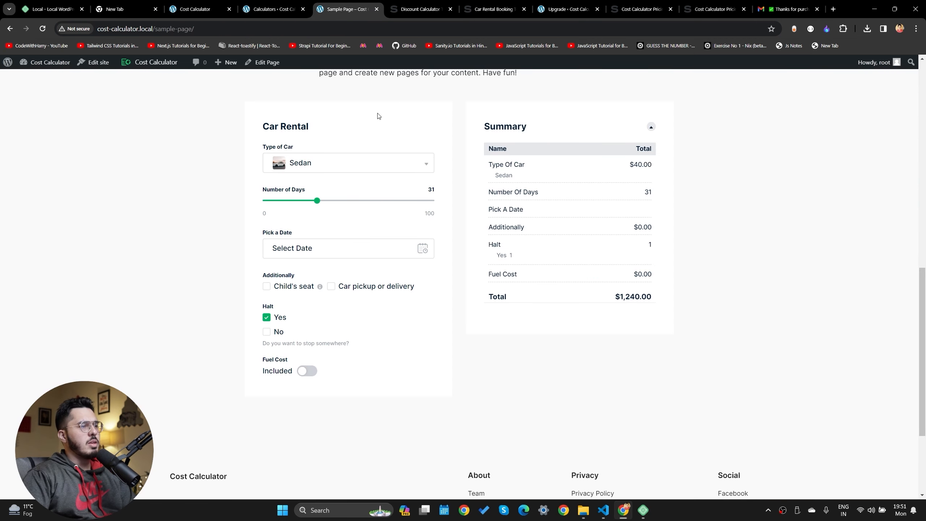
pyautogui.doubleClick(274, 317)
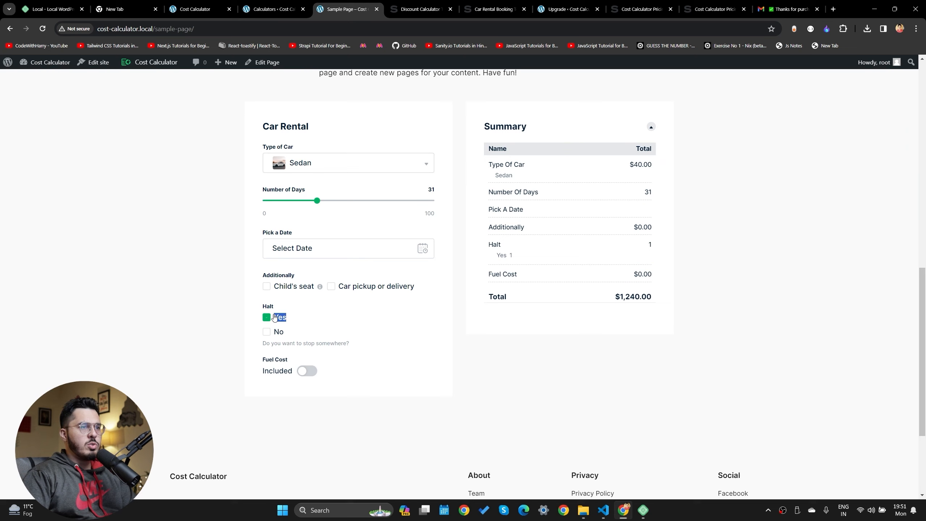
pyautogui.click(622, 241)
pyautogui.moveTo(653, 242); pyautogui.dragTo(652, 257)
pyautogui.click(652, 257)
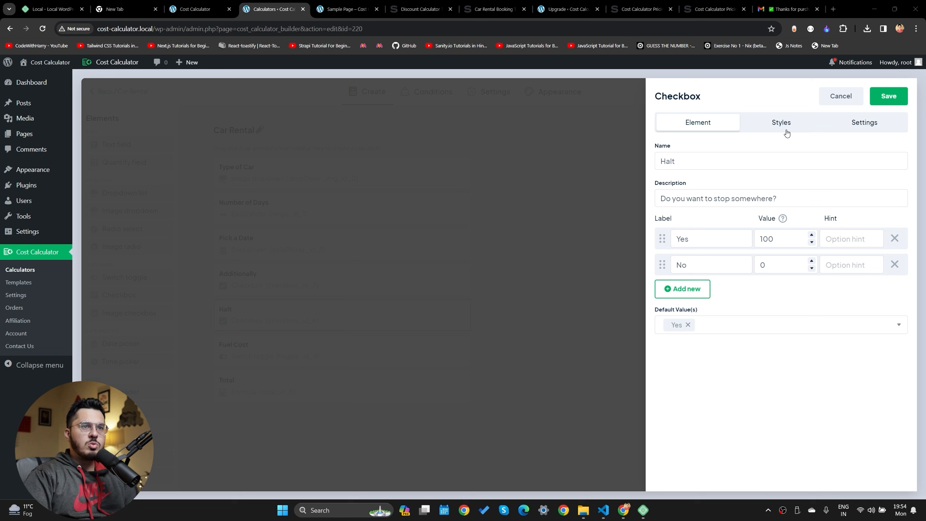
pyautogui.click(865, 123)
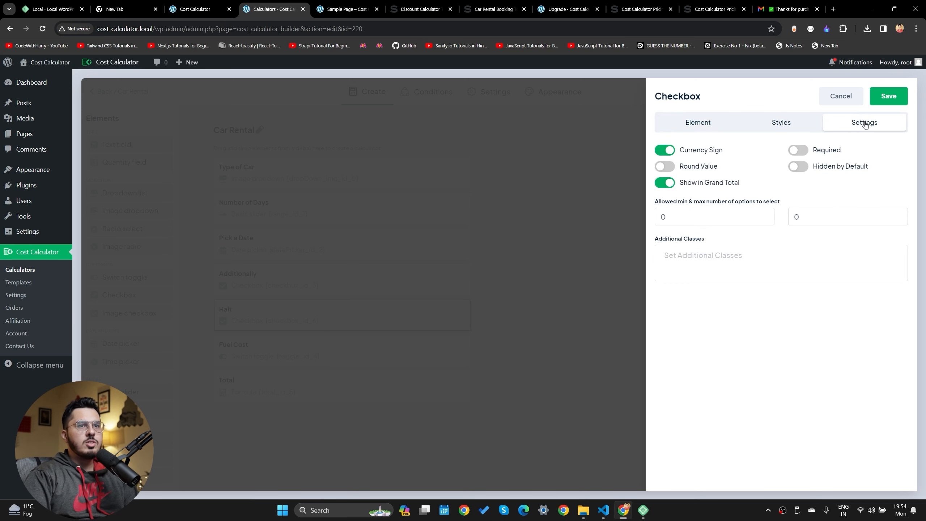
# Turn off Halt's Show in Grand Total, keep Yes as its only default, and save the checkbox
pyautogui.click(662, 186)
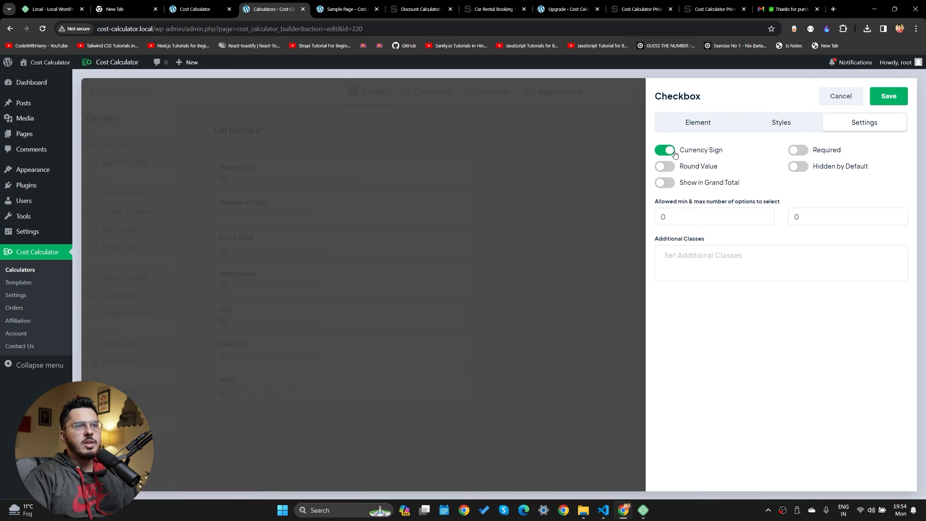
pyautogui.click(724, 128)
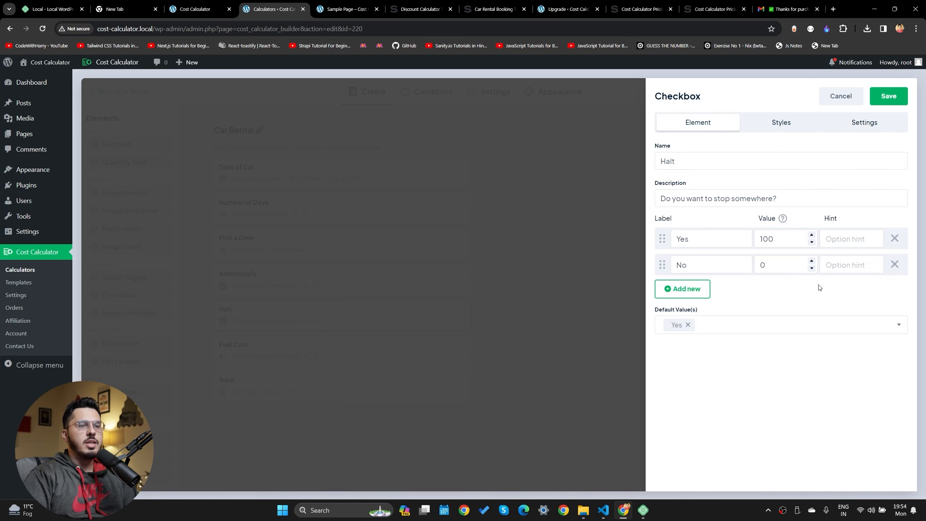
pyautogui.click(687, 324)
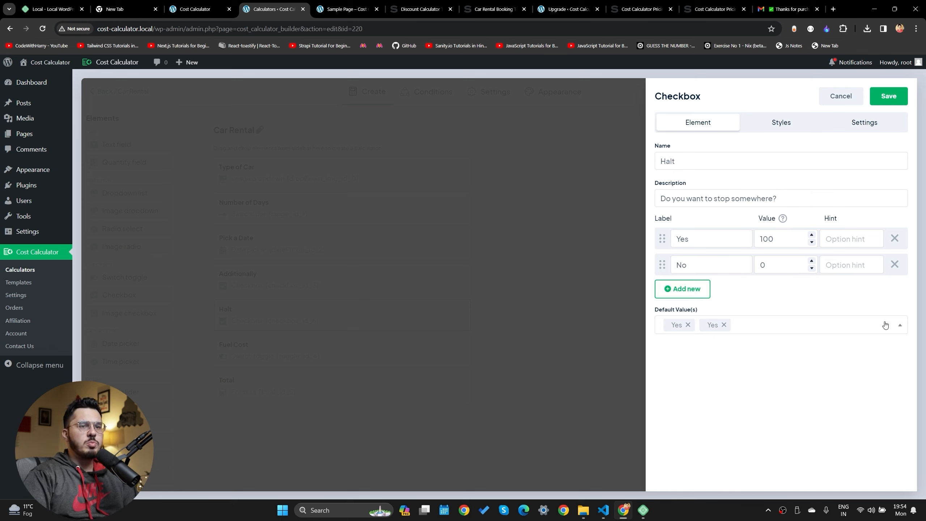
pyautogui.click(665, 344)
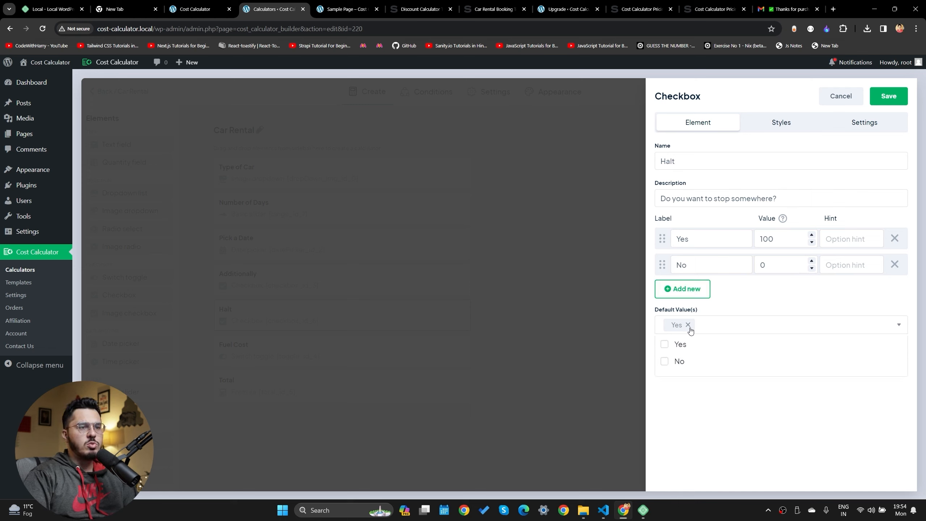
pyautogui.click(690, 330)
pyautogui.click(688, 329)
pyautogui.click(717, 417)
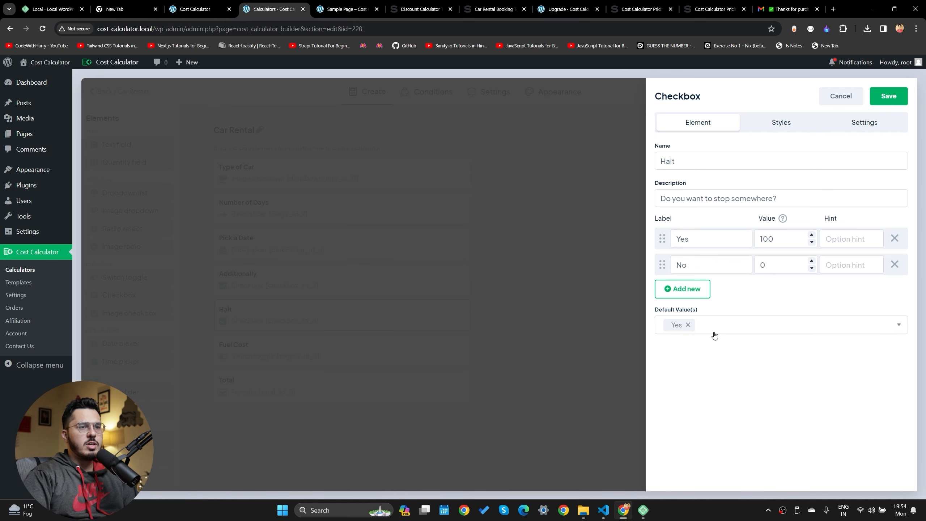
pyautogui.click(888, 95)
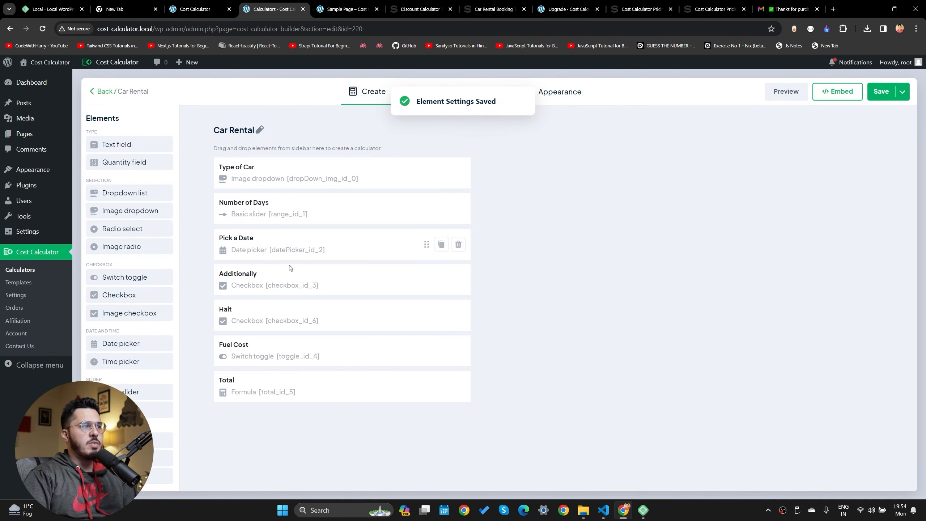
# Re-save the Halt checkbox settings and save the Car Rental calculator
pyautogui.click(262, 328)
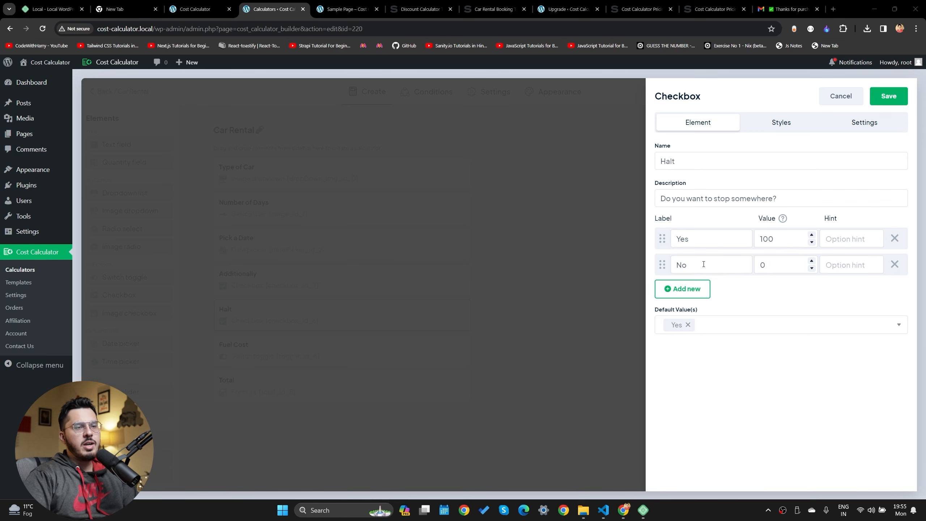
pyautogui.click(849, 126)
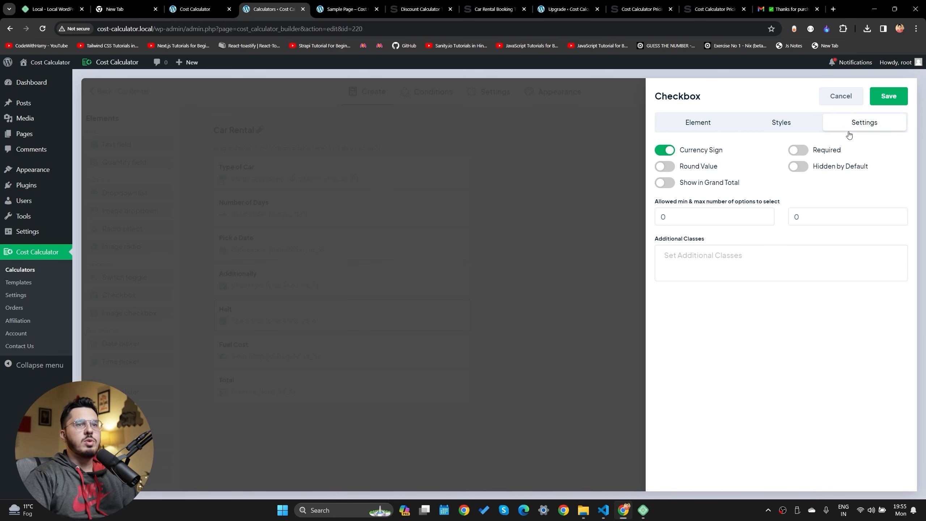
pyautogui.click(889, 96)
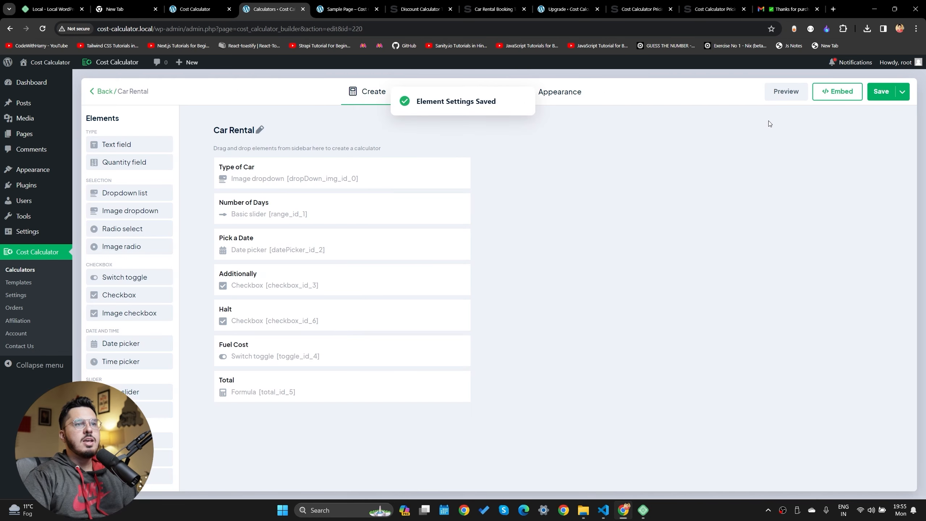
pyautogui.click(880, 92)
# Reload the sample page and tick Halt Yes, confirming a $100.00 total
pyautogui.click(348, 9)
pyautogui.press('F5')
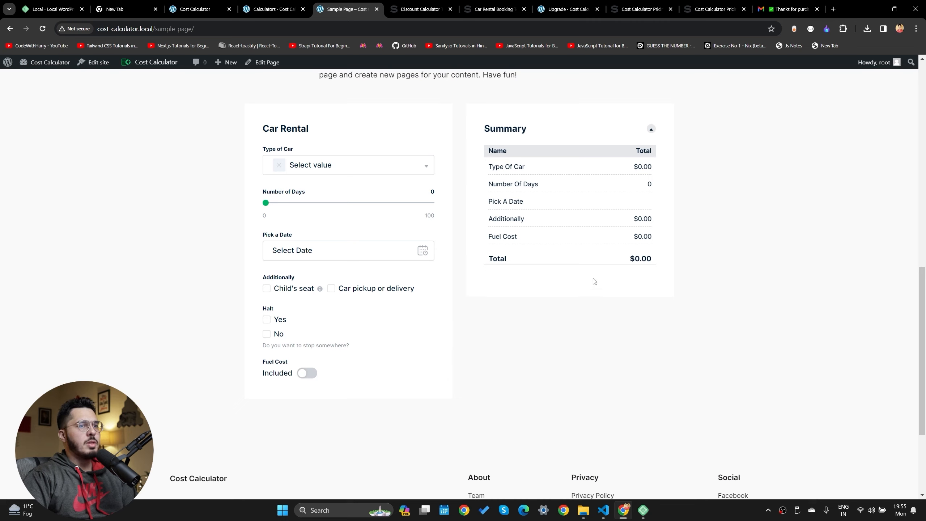
pyautogui.click(266, 319)
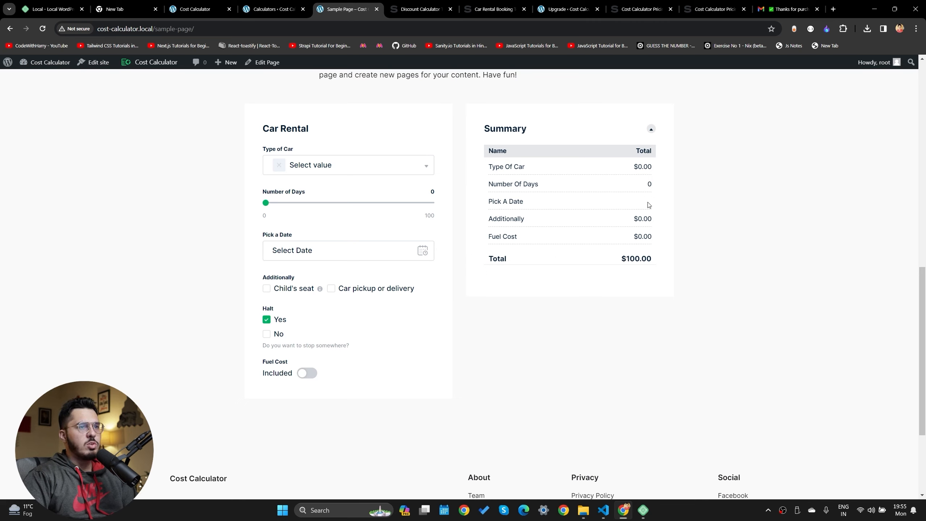
pyautogui.moveTo(621, 260); pyautogui.dragTo(652, 260)
# Enable Show in Grand Total for the Halt checkbox and save it
pyautogui.click(273, 8)
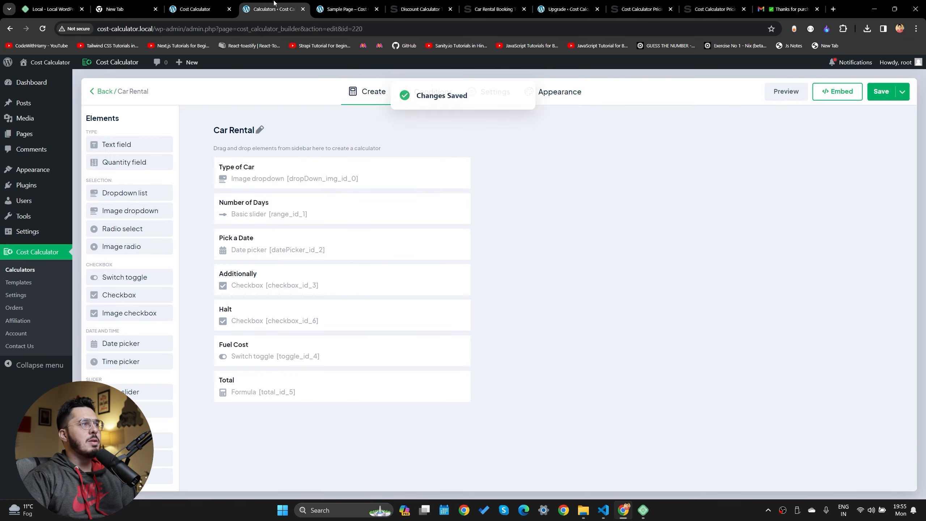
pyautogui.click(399, 310)
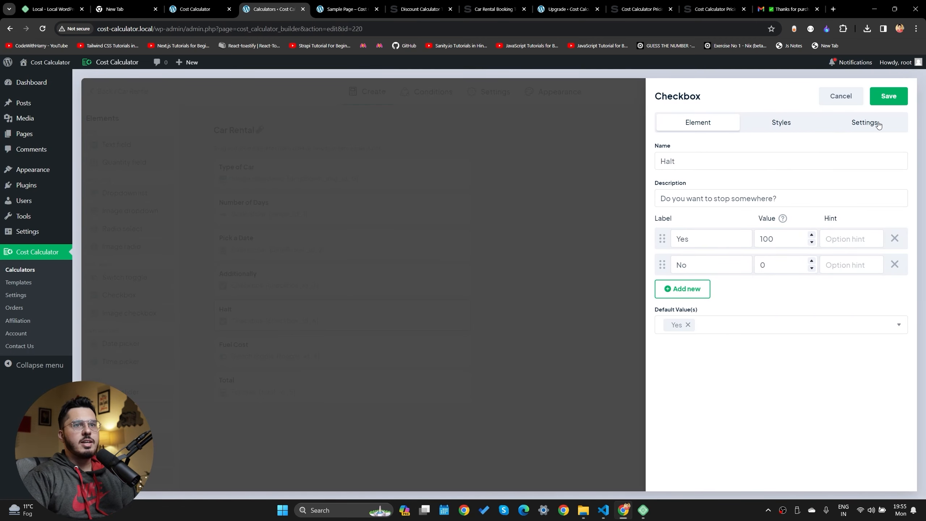
pyautogui.click(874, 123)
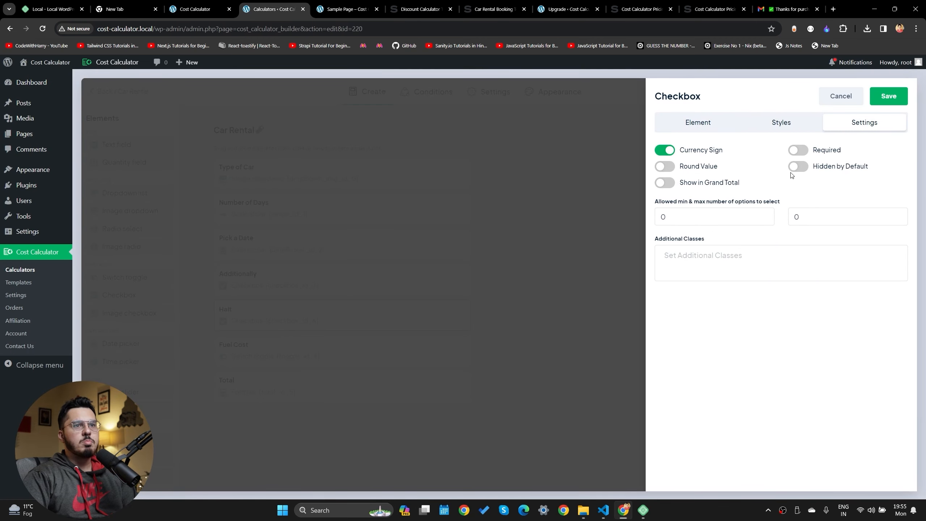
pyautogui.click(664, 182)
pyautogui.click(889, 96)
# Reload the sample page, choose Sedan and tick Halt Yes to test the total
pyautogui.click(346, 8)
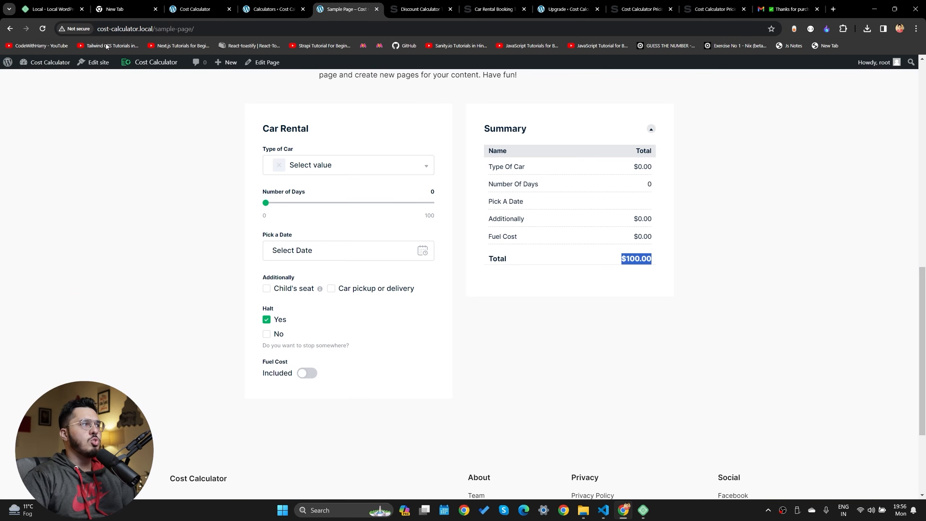
pyautogui.click(42, 29)
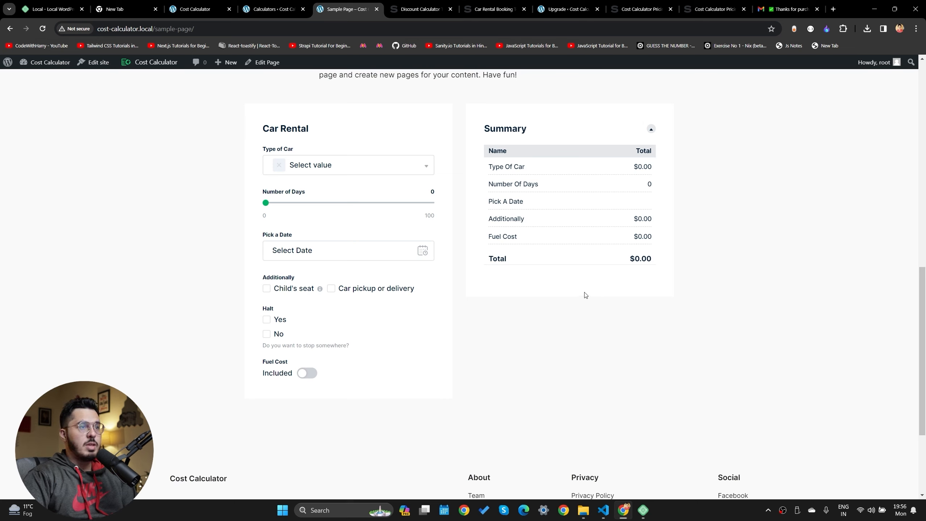
pyautogui.click(291, 176)
pyautogui.click(313, 220)
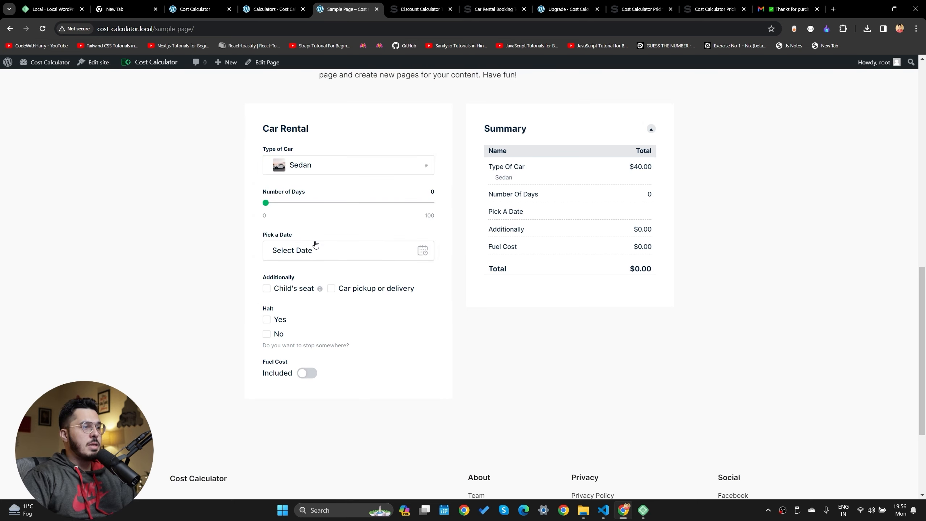
pyautogui.click(266, 319)
pyautogui.moveTo(266, 320); pyautogui.dragTo(297, 313)
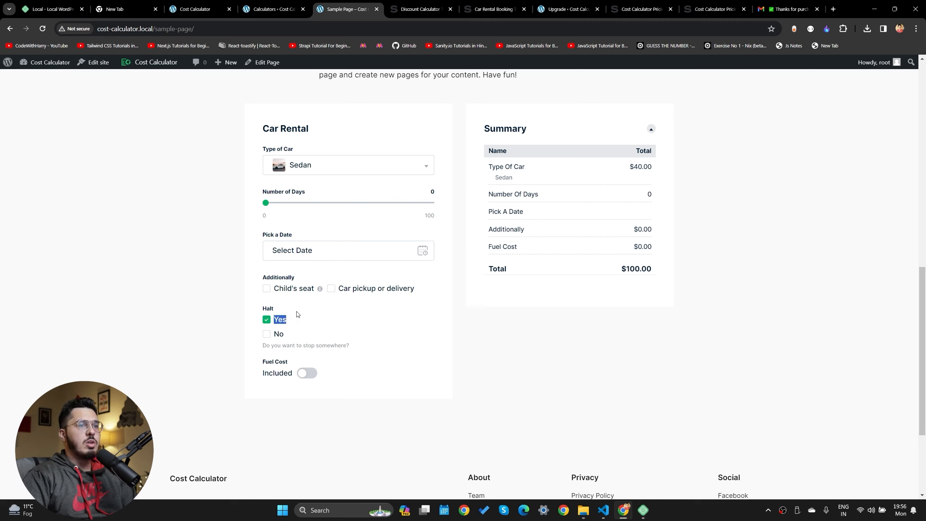
pyautogui.click(689, 382)
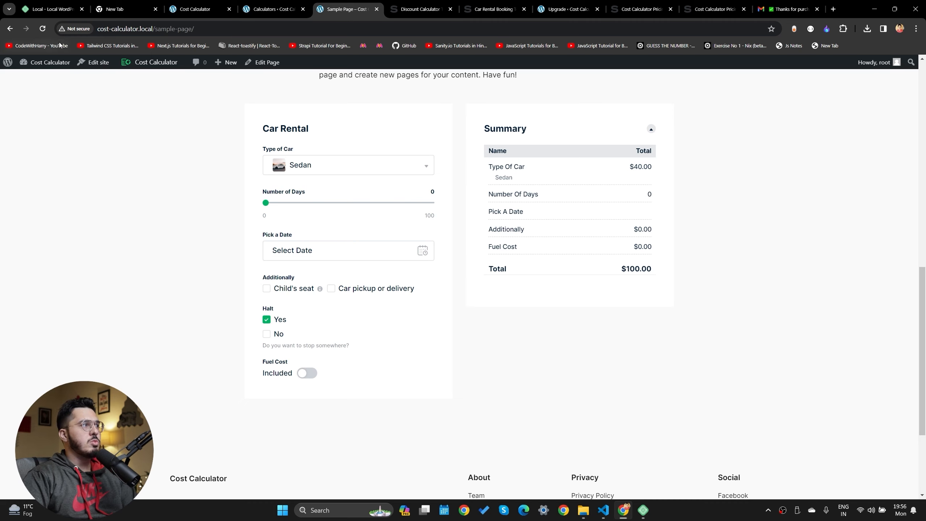
# Save the Car Rental calculator again from the builder
pyautogui.click(42, 28)
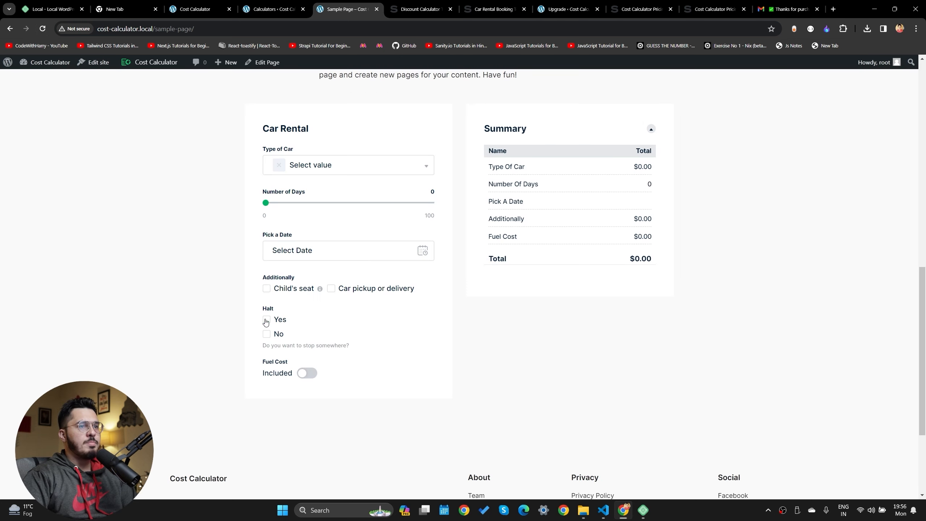
pyautogui.click(204, 9)
pyautogui.click(296, 5)
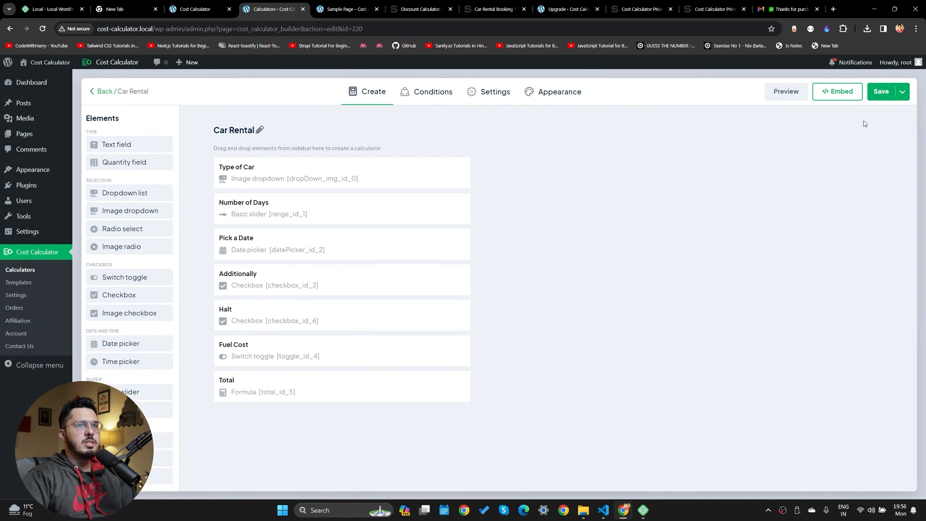
pyautogui.click(879, 91)
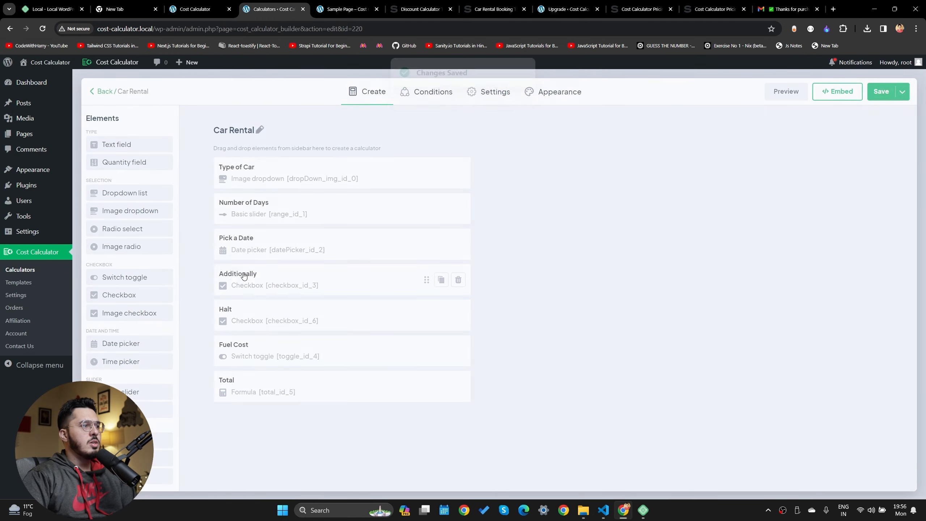
# Reload the sample page, set 34 days and tick Halt Yes
pyautogui.click(349, 8)
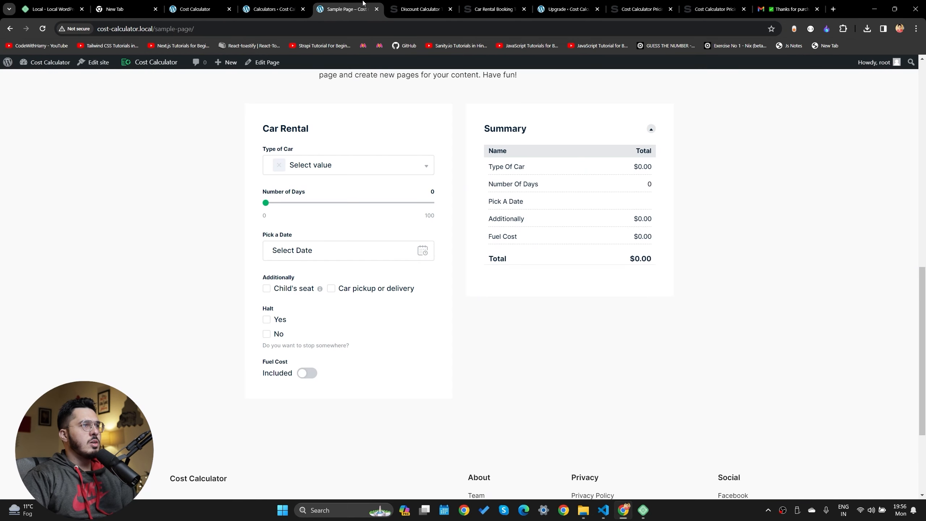
pyautogui.hotkey('ctrl', 'r')
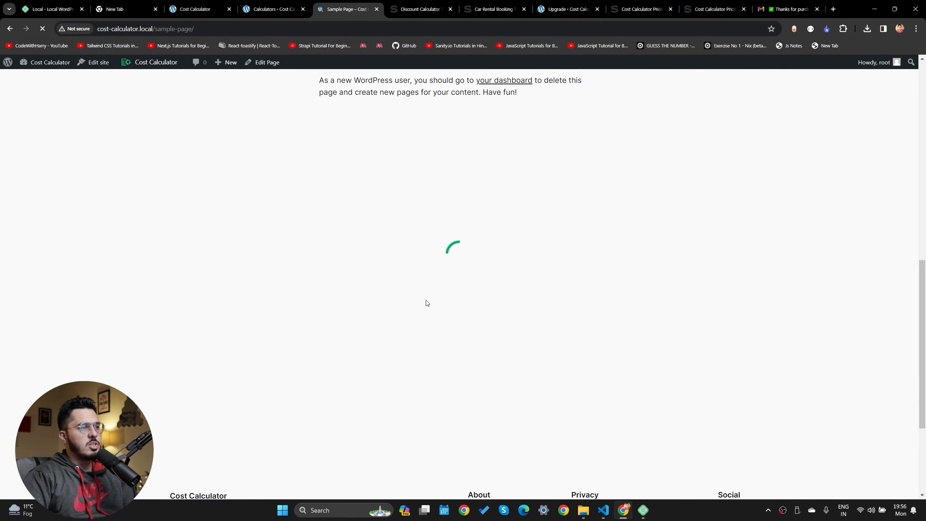
pyautogui.scroll(-1, 312, 211)
pyautogui.click(321, 203)
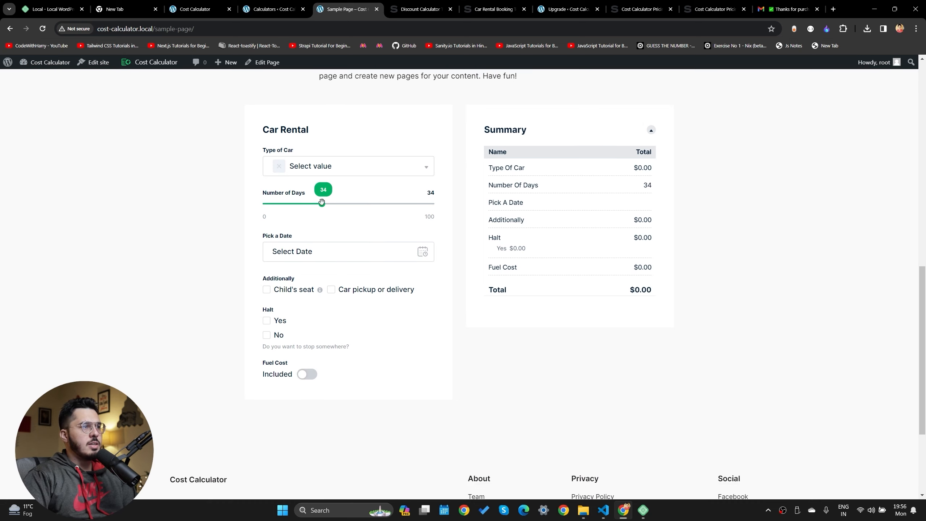
pyautogui.doubleClick(533, 243)
pyautogui.click(266, 320)
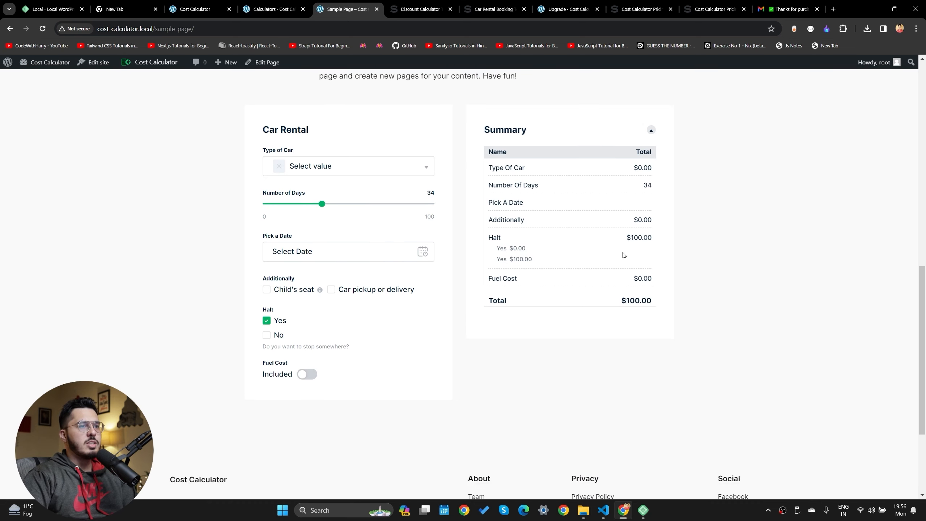
pyautogui.moveTo(630, 237); pyautogui.dragTo(666, 238)
pyautogui.click(622, 240)
pyautogui.click(665, 237)
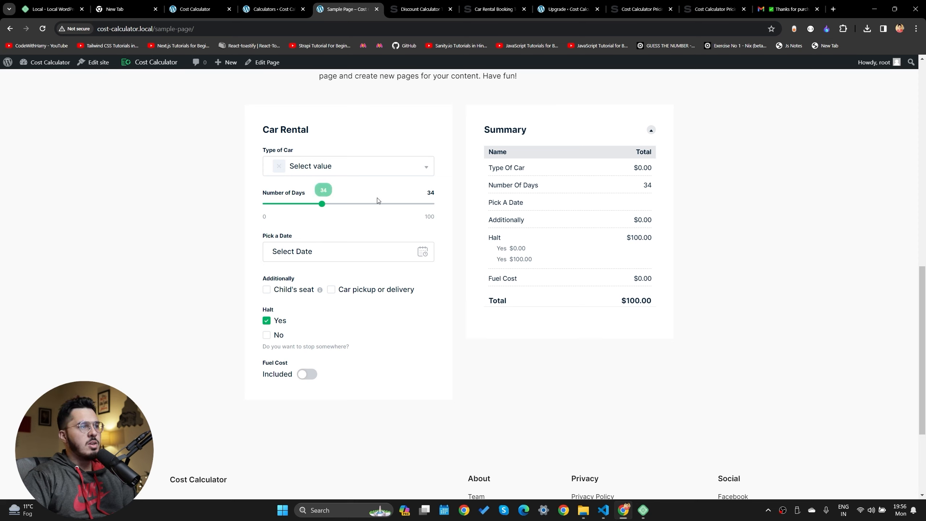
# Choose Sedan, confirming the $1,460.00 total, and return to the builder
pyautogui.click(351, 167)
pyautogui.click(326, 225)
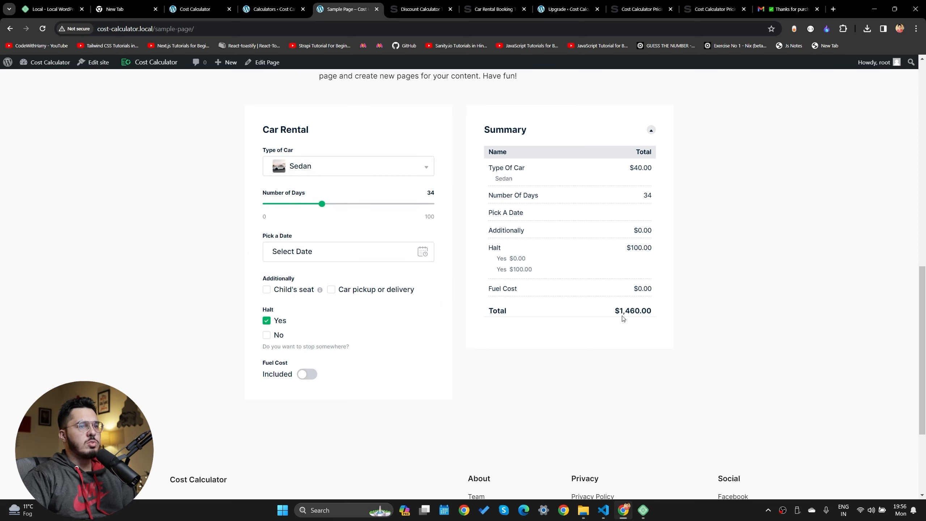
pyautogui.moveTo(623, 318); pyautogui.dragTo(677, 317)
pyautogui.click(677, 316)
pyautogui.click(309, 4)
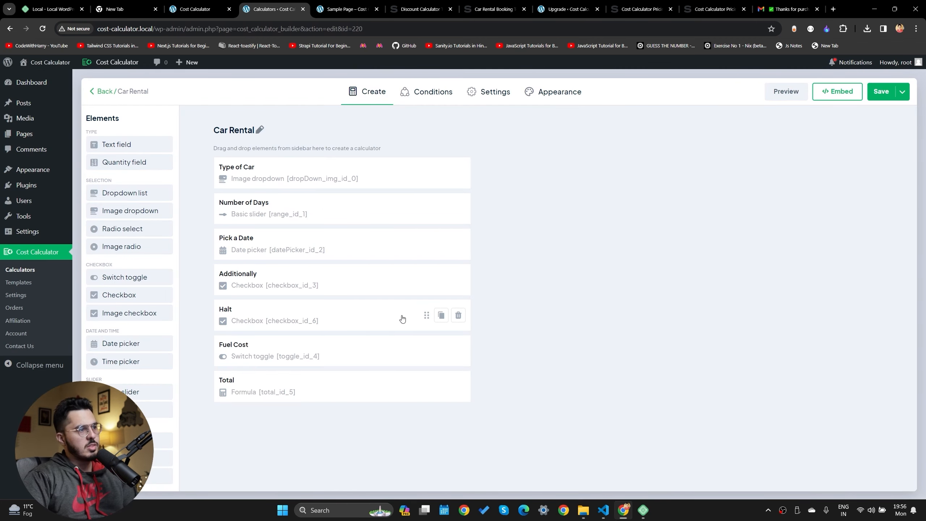
# Delete the Halt checkbox from the Car Rental calculator
pyautogui.click(457, 315)
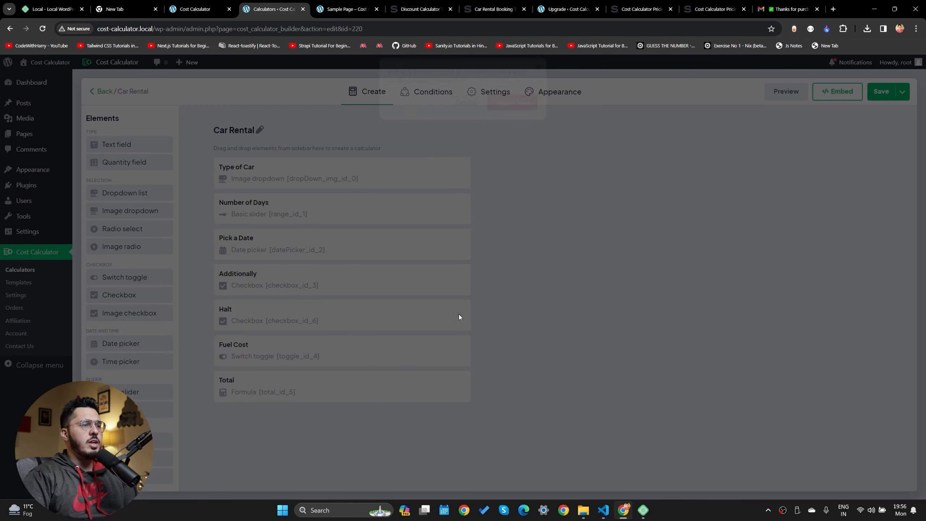
pyautogui.click(515, 189)
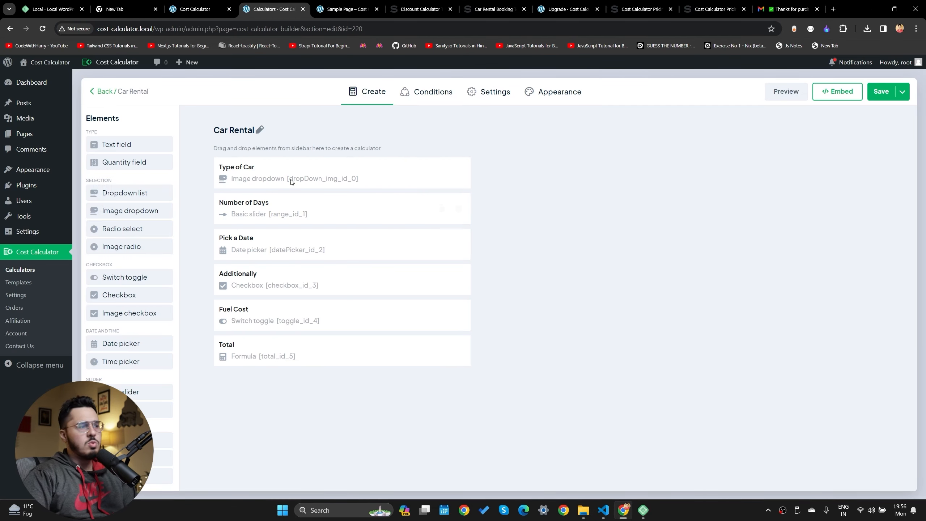
pyautogui.scroll(-1, 121, 383)
# Add a Multi range slider between Fuel Cost and Total, leaving its settings unchanged
pyautogui.moveTo(119, 363); pyautogui.dragTo(236, 347)
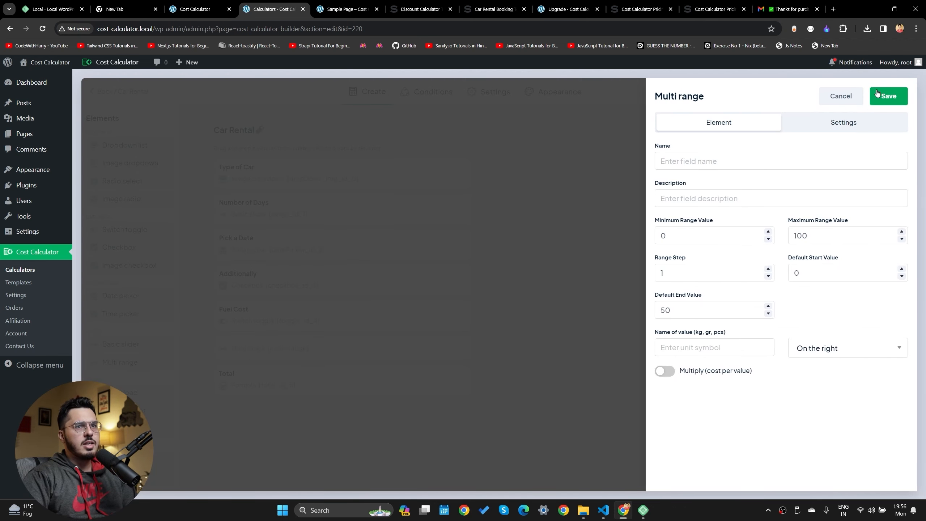
pyautogui.click(840, 96)
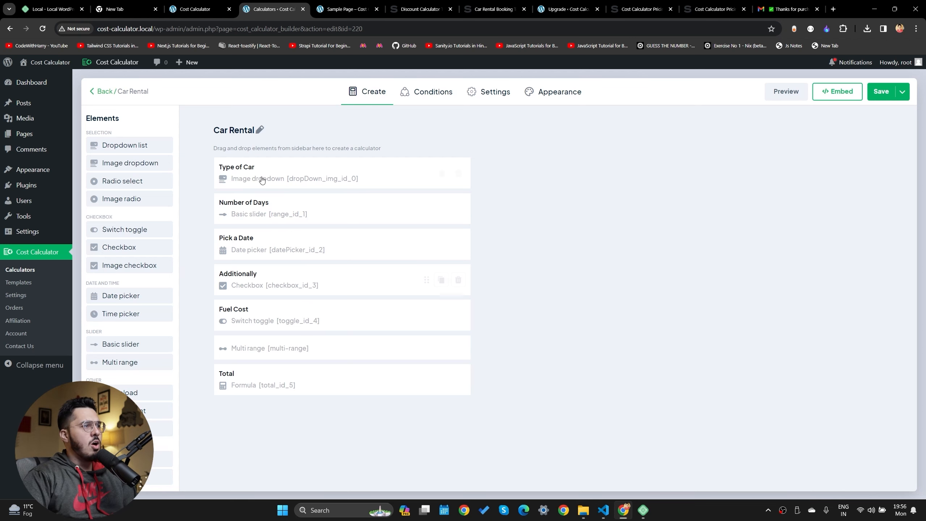
pyautogui.click(422, 93)
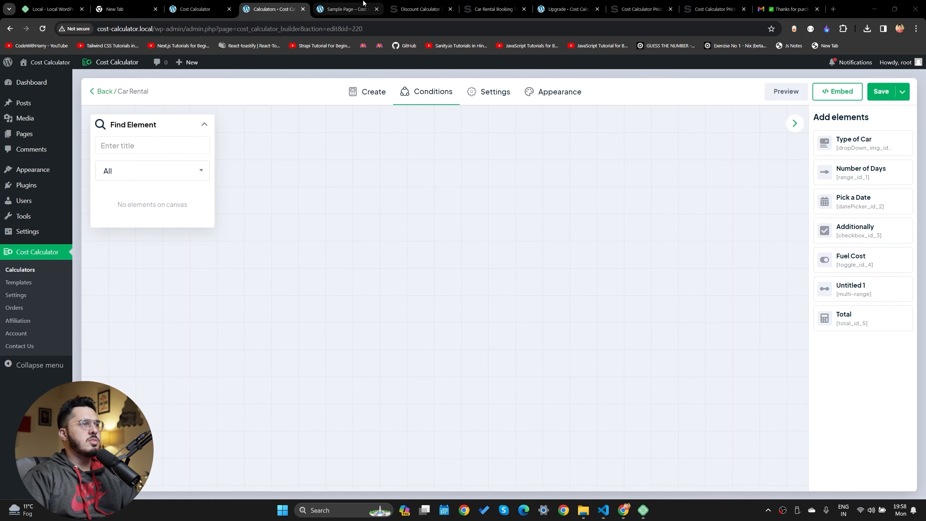
pyautogui.click(346, 9)
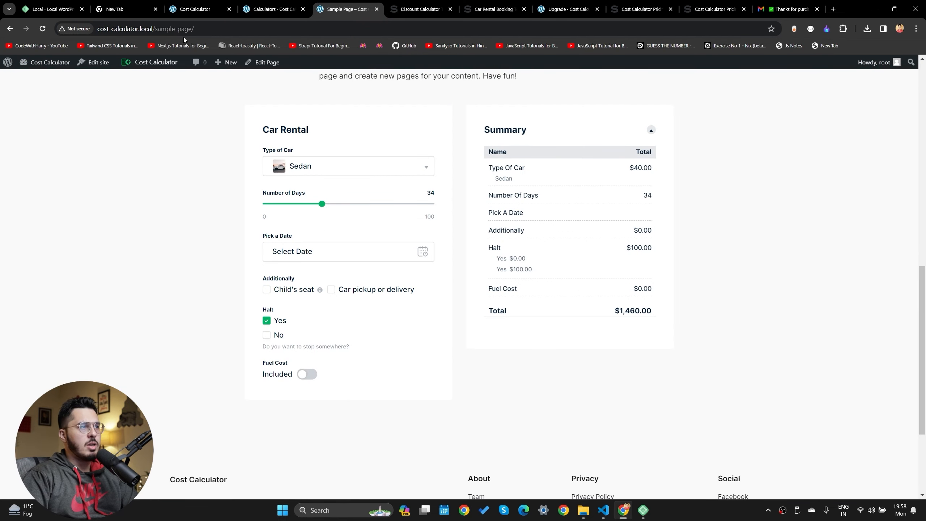
# Reload the live page and review the Type of Car options: Sedan, Honda Hatchback and Jeep
pyautogui.click(42, 29)
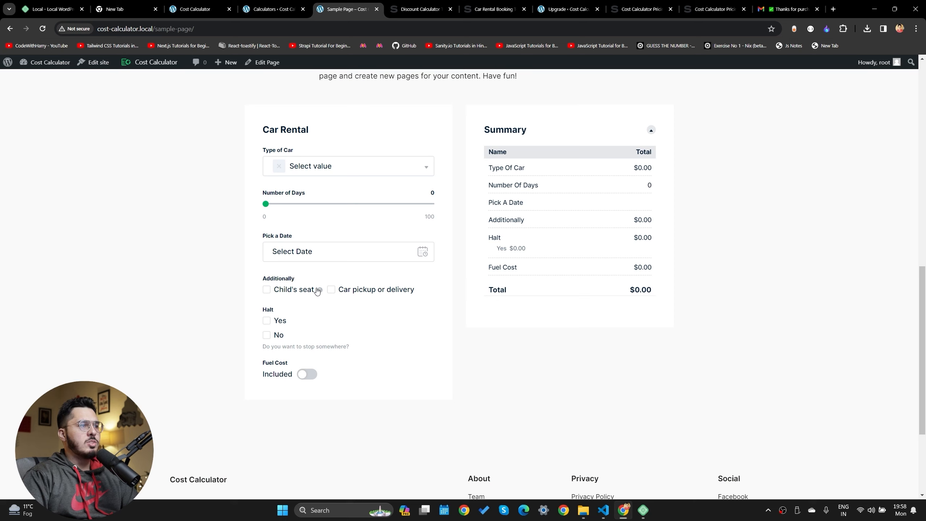
pyautogui.moveTo(256, 284); pyautogui.dragTo(320, 290)
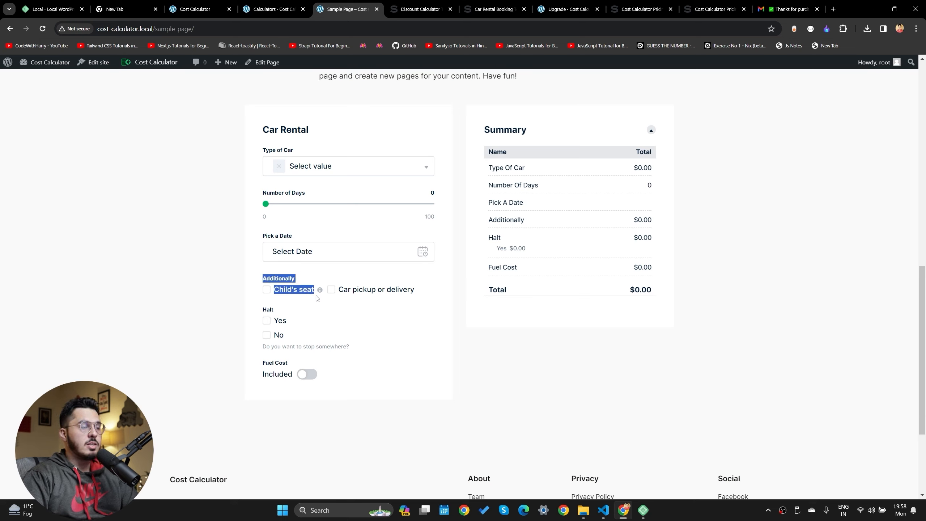
pyautogui.moveTo(317, 298); pyautogui.dragTo(308, 290)
pyautogui.click(317, 166)
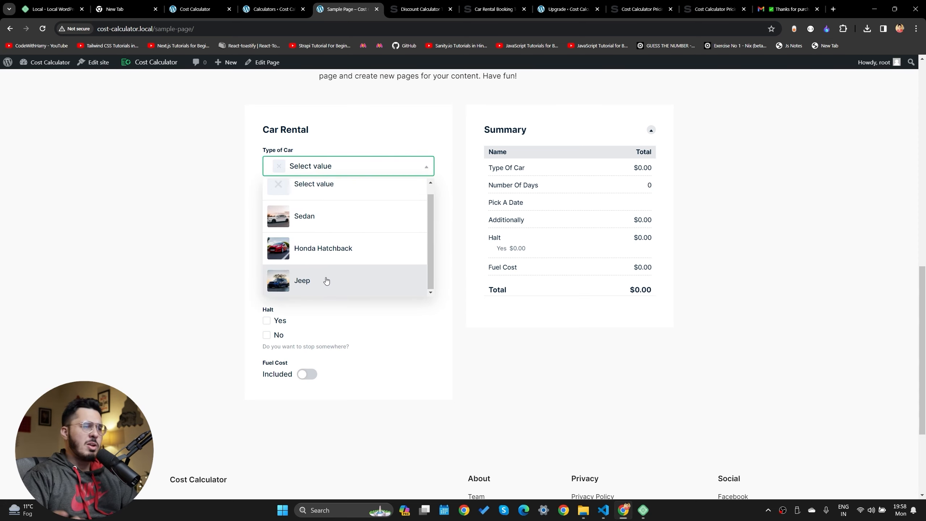
pyautogui.scroll(-4, 326, 280)
pyautogui.scroll(5, 388, 290)
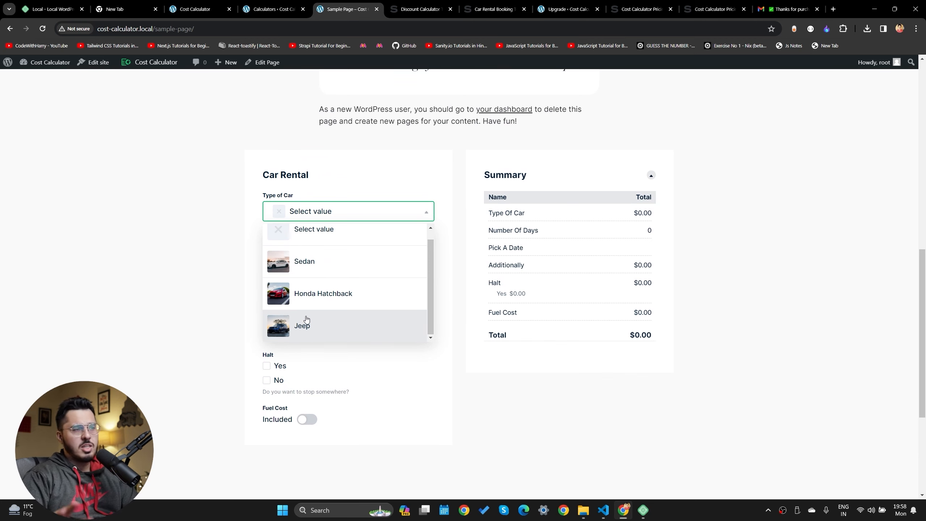
pyautogui.click(273, 9)
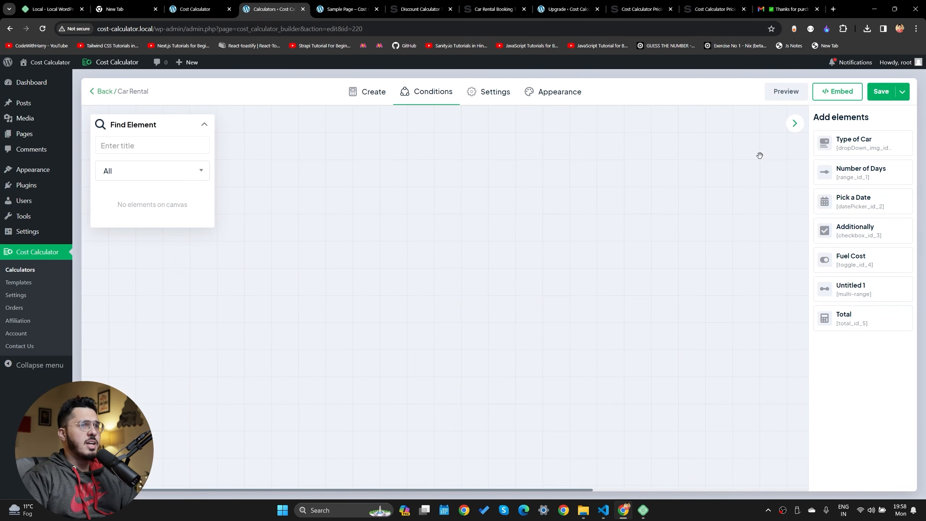
# Add Type of Car to the conditions canvas and test Child's seat on the live page
pyautogui.click(900, 143)
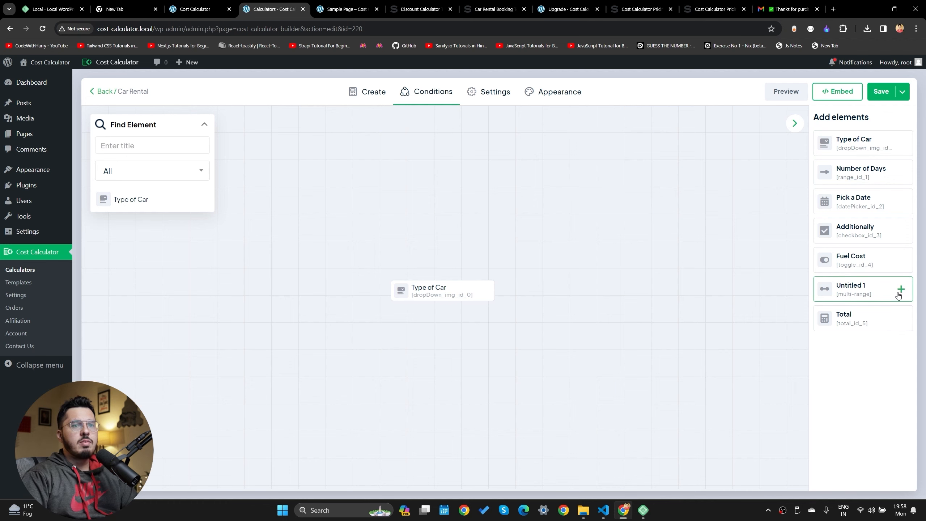
pyautogui.hotkey('ctrl', 'Tab')
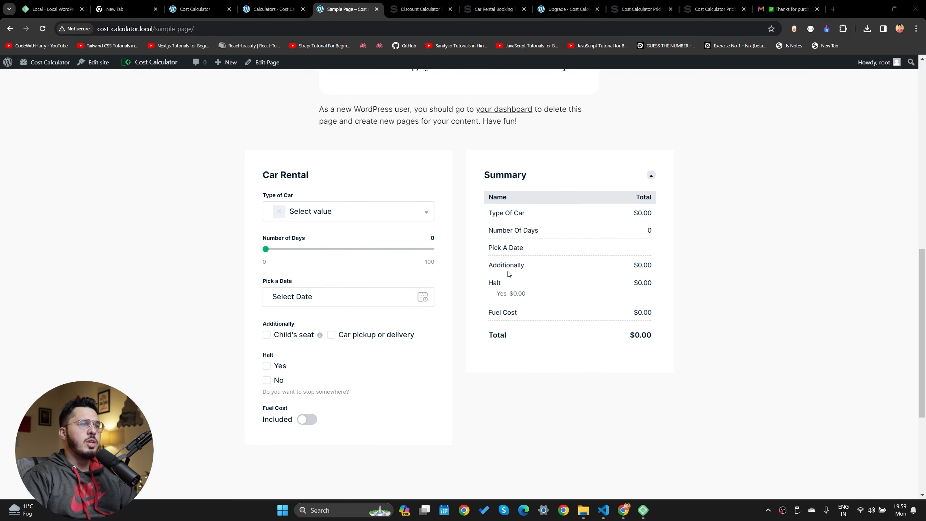
pyautogui.click(266, 334)
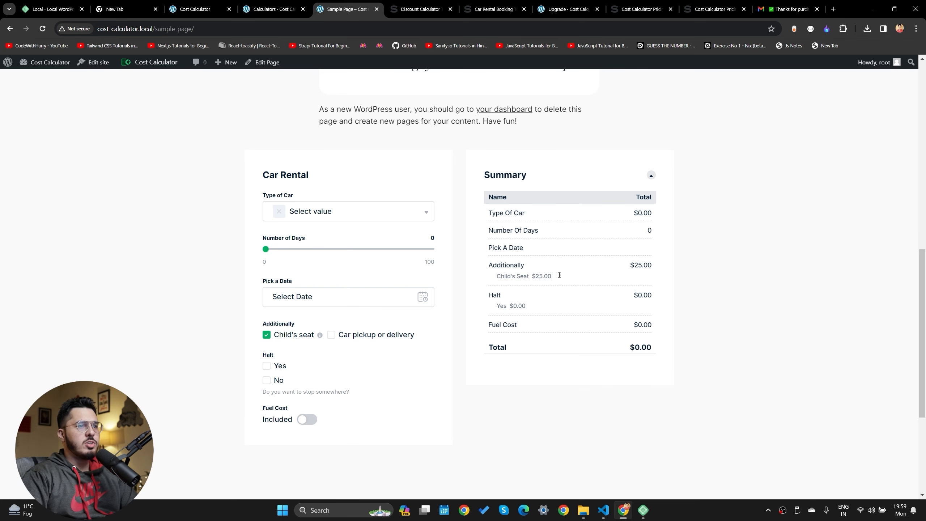
pyautogui.click(279, 12)
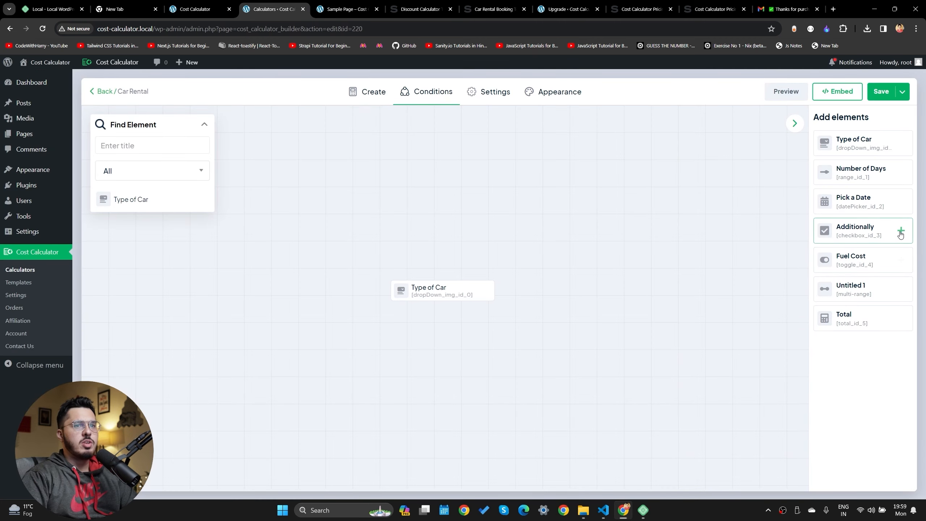
# Place Additionally on the canvas and link Type of Car to it
pyautogui.moveTo(899, 233)
pyautogui.mouseDown()
pyautogui.moveTo(428, 290)
pyautogui.moveTo(648, 269)
pyautogui.mouseUp()
pyautogui.click(489, 291)
pyautogui.moveTo(494, 291)
pyautogui.mouseDown()
pyautogui.moveTo(487, 255)
pyautogui.moveTo(577, 266)
pyautogui.mouseUp()
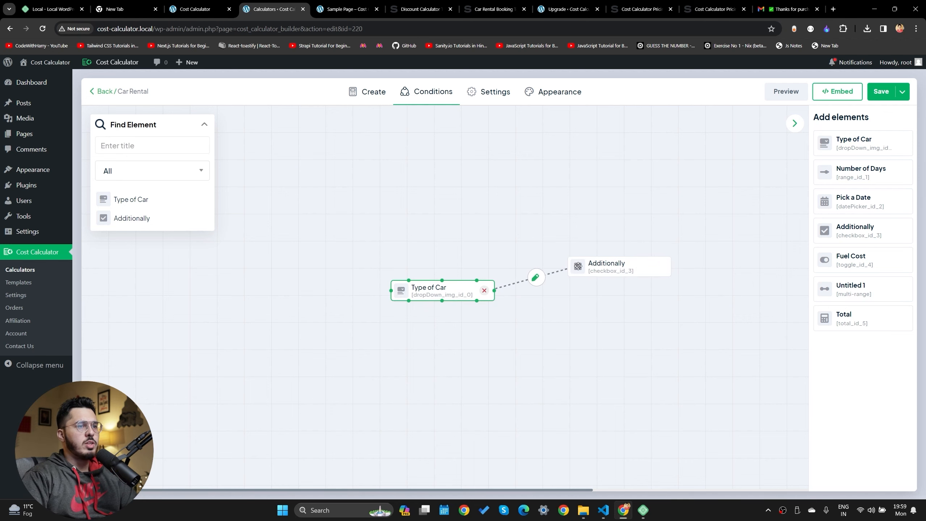
pyautogui.click(535, 277)
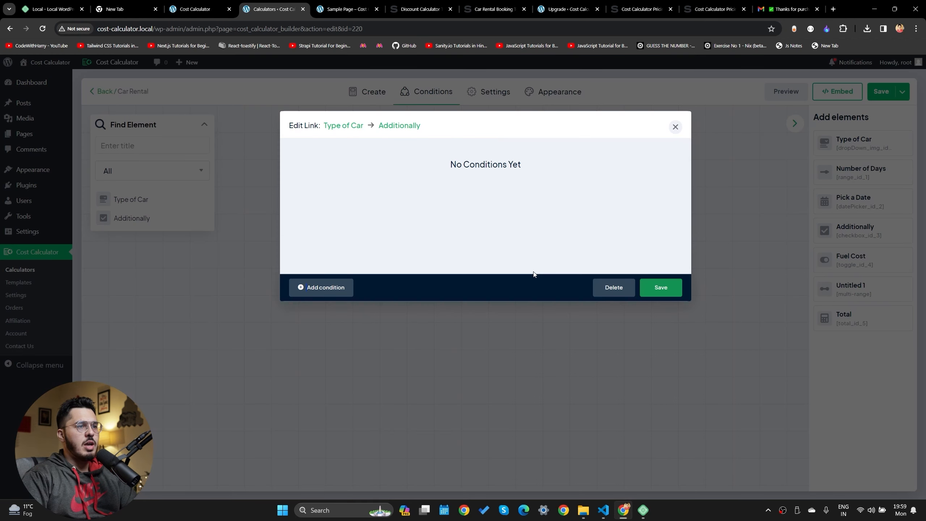
# Set the link to hide Additionally when Jeep is selected, then save the calculator
pyautogui.click(346, 287)
pyautogui.click(374, 165)
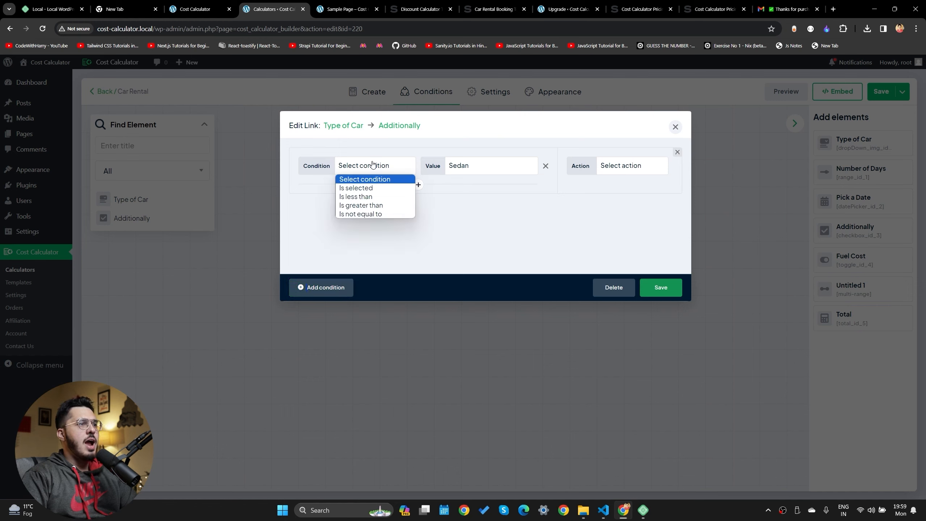
pyautogui.click(370, 190)
pyautogui.click(466, 171)
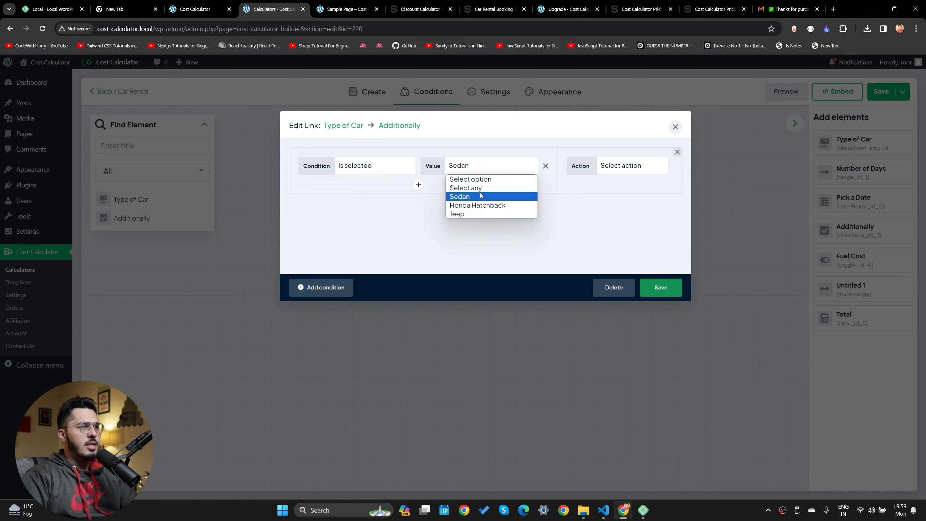
pyautogui.click(473, 216)
pyautogui.click(619, 172)
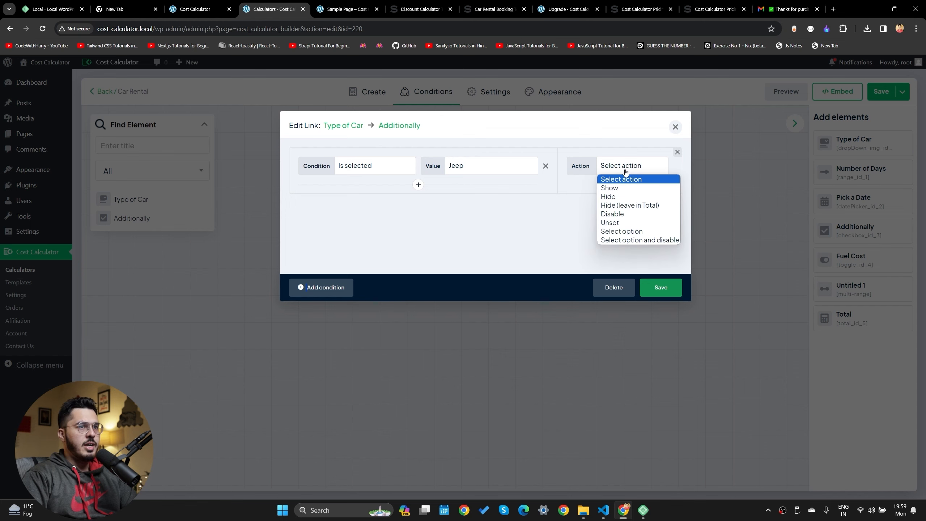
pyautogui.press('Escape')
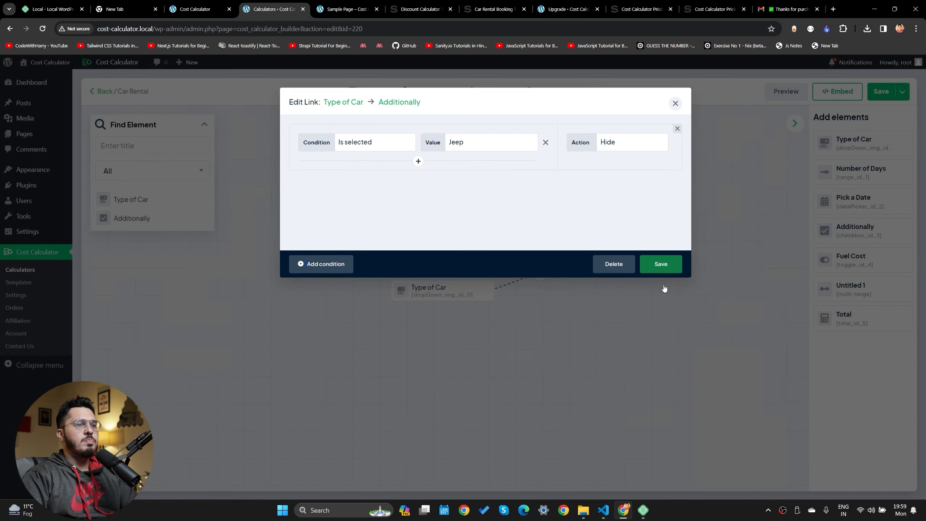
pyautogui.click(661, 288)
pyautogui.click(881, 91)
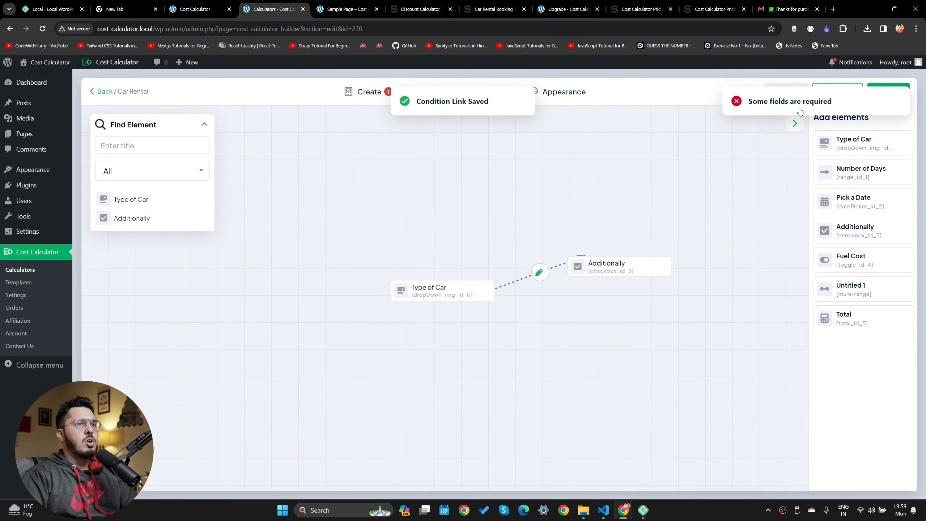
pyautogui.click(383, 96)
# Delete the Multi range field, save Car Rental, and reload the live sample page
pyautogui.click(428, 92)
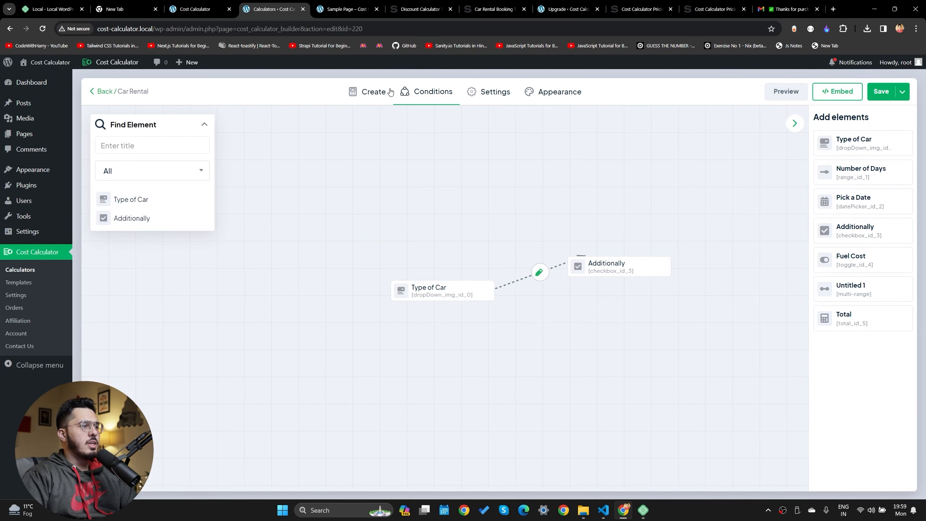
pyautogui.click(369, 92)
pyautogui.click(255, 355)
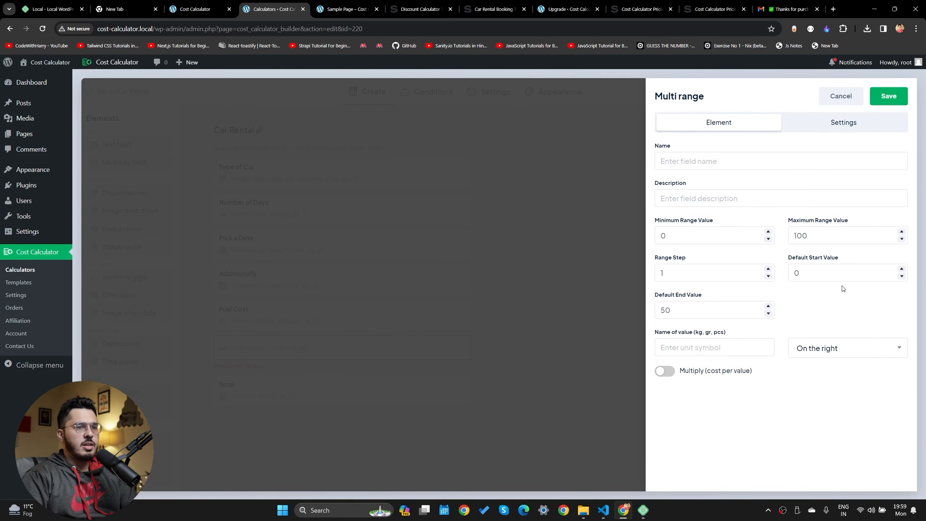
pyautogui.click(839, 97)
pyautogui.click(452, 351)
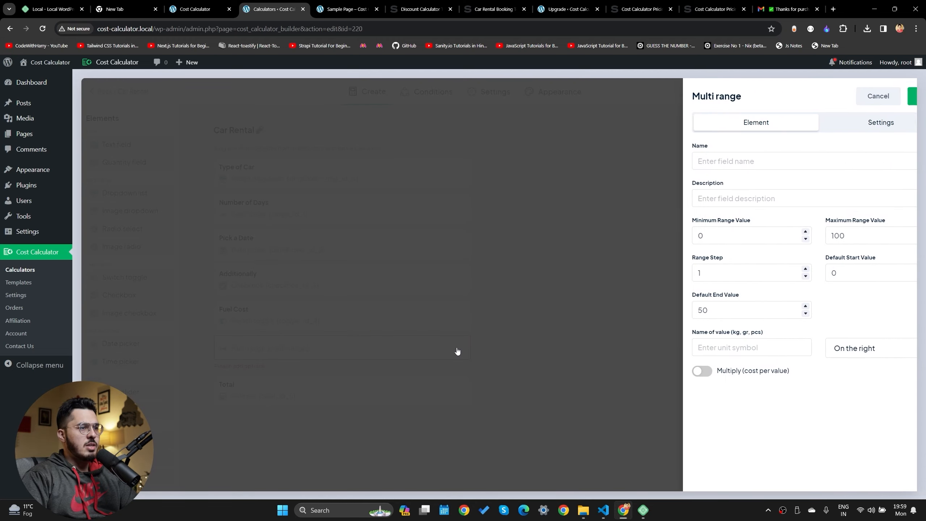
pyautogui.click(477, 349)
pyautogui.click(458, 347)
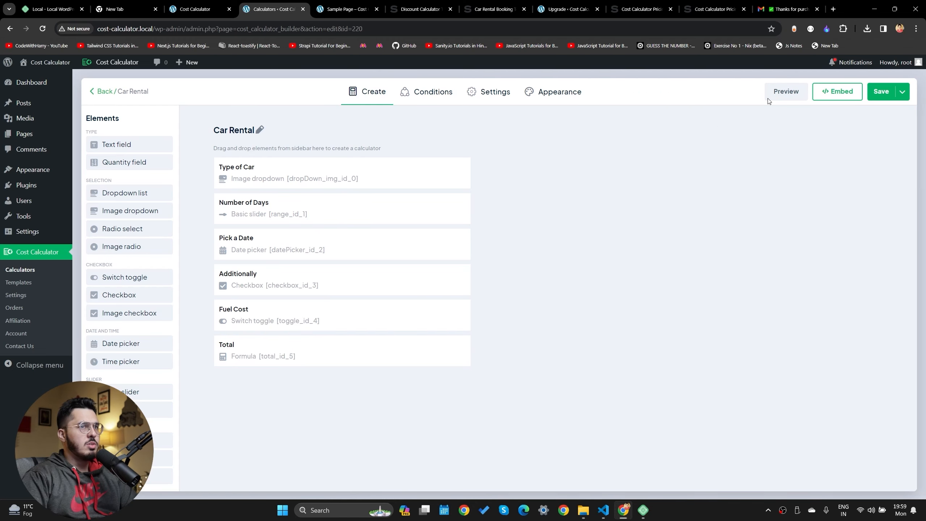
pyautogui.click(890, 94)
pyautogui.hotkey('ctrl', 'Tab')
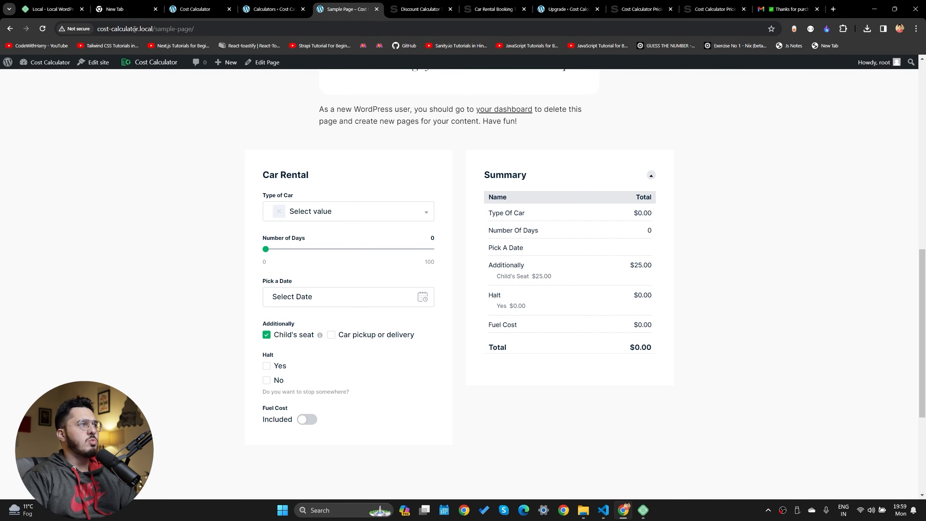
pyautogui.click(43, 29)
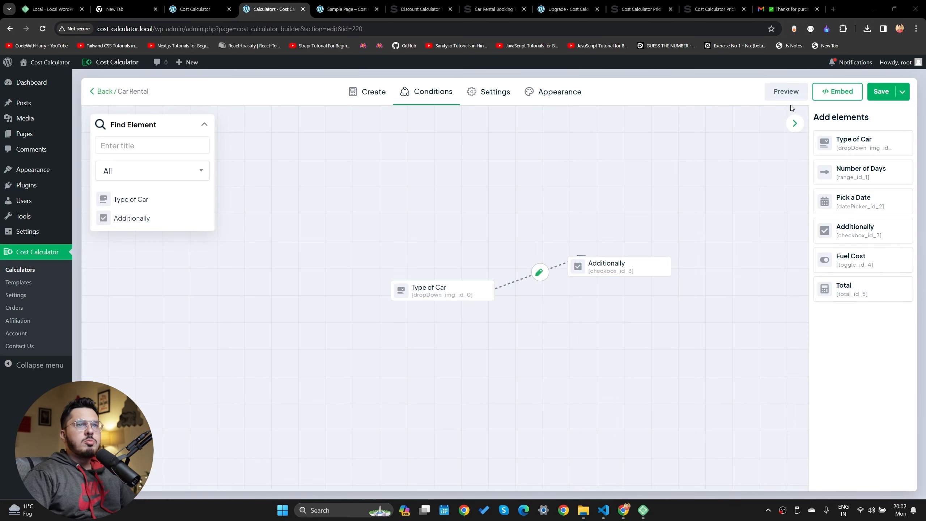
# Preview the calculator at phone and desktop sizes and choose Jeep to check Additionally hides
pyautogui.click(786, 92)
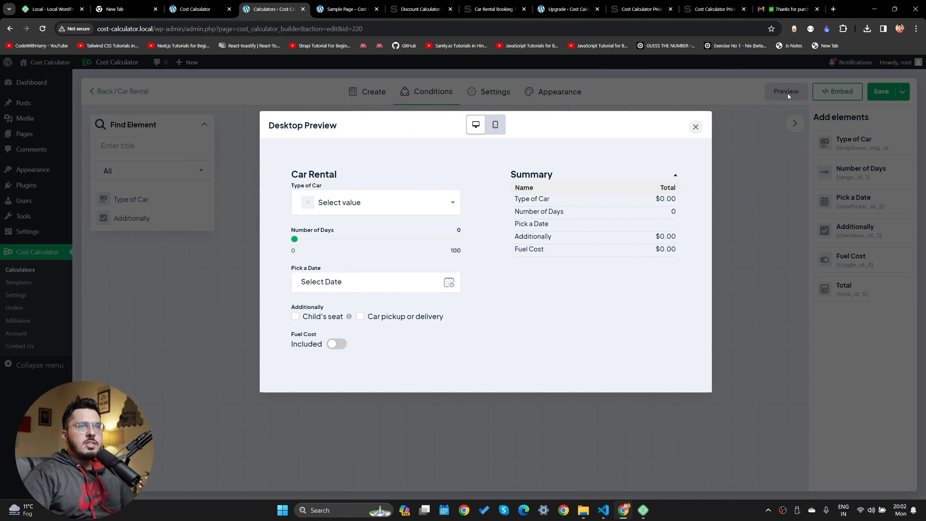
pyautogui.click(492, 125)
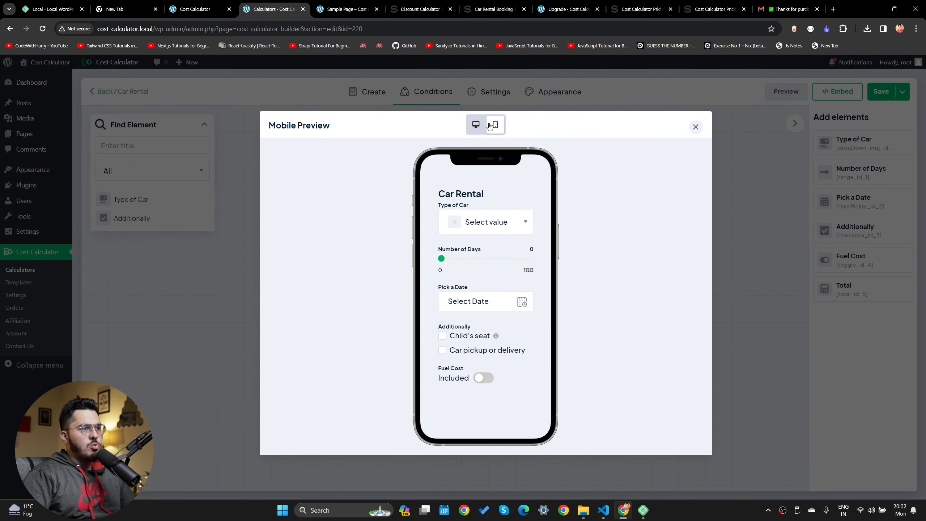
pyautogui.click(479, 123)
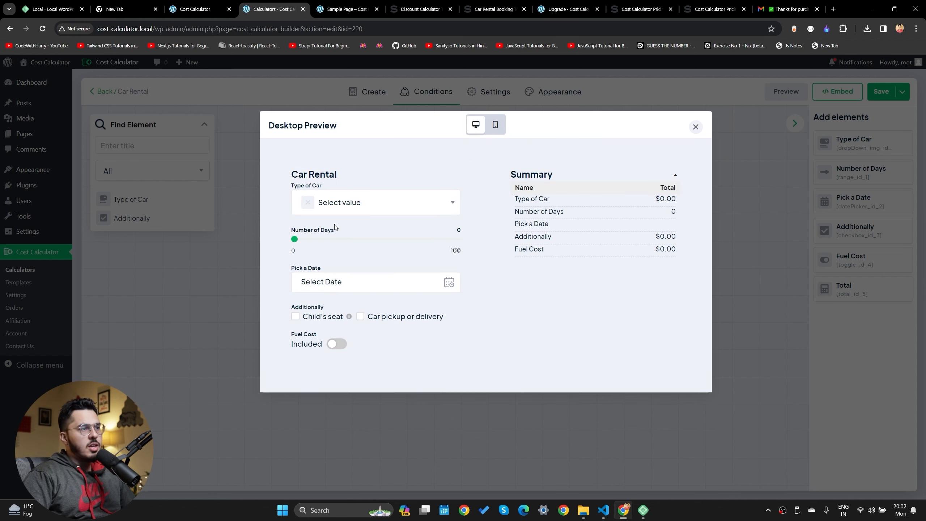
pyautogui.click(339, 202)
pyautogui.scroll(-1, 342, 296)
pyautogui.click(345, 317)
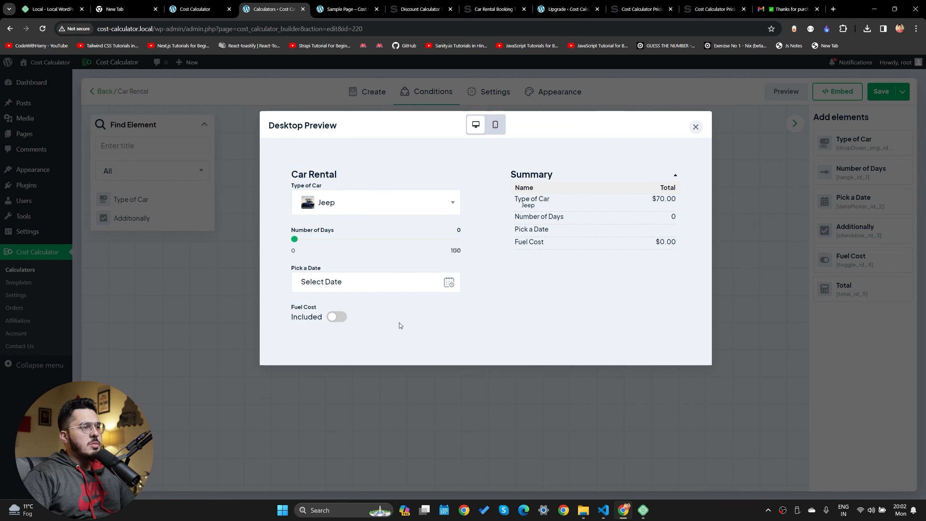
# Try Sedan, Honda Hatchback and Jeep in the preview, then tidy the condition nodes
pyautogui.click(377, 202)
pyautogui.click(352, 255)
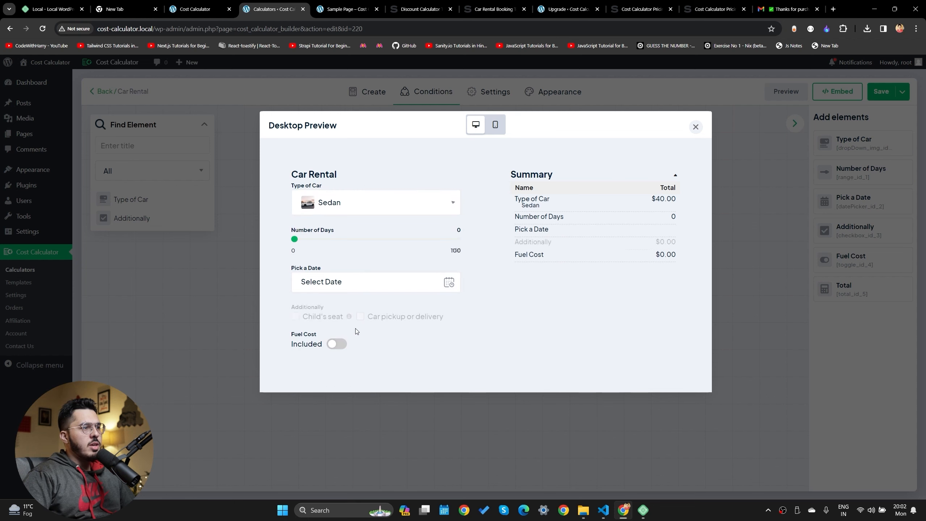
pyautogui.click(400, 207)
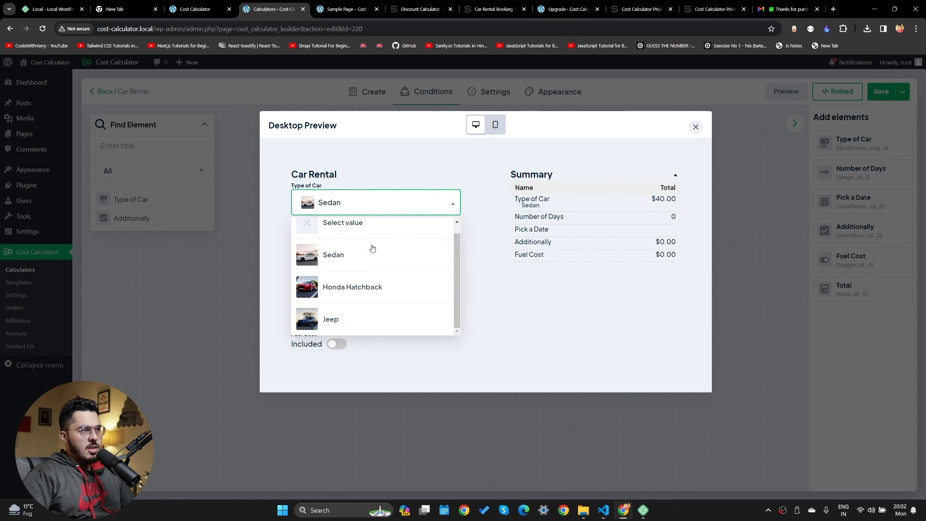
pyautogui.click(356, 288)
pyautogui.click(375, 213)
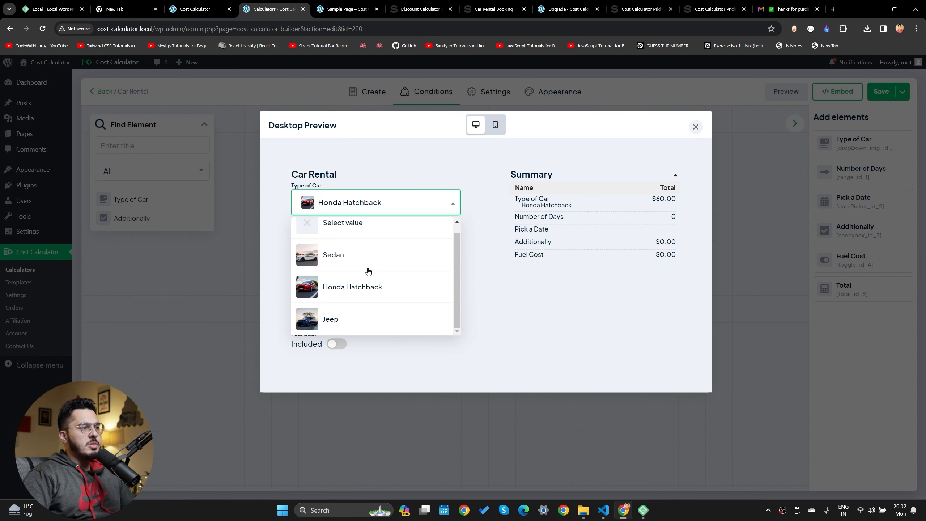
pyautogui.click(325, 321)
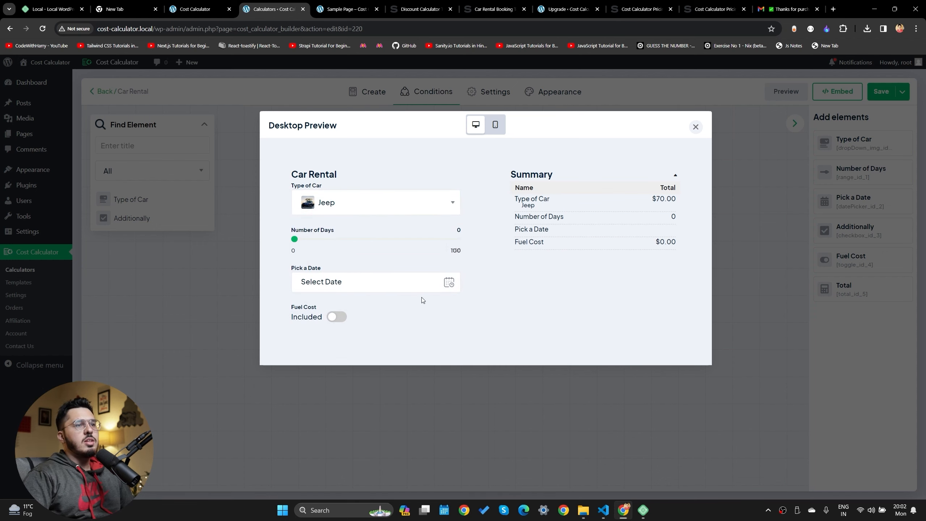
pyautogui.click(696, 127)
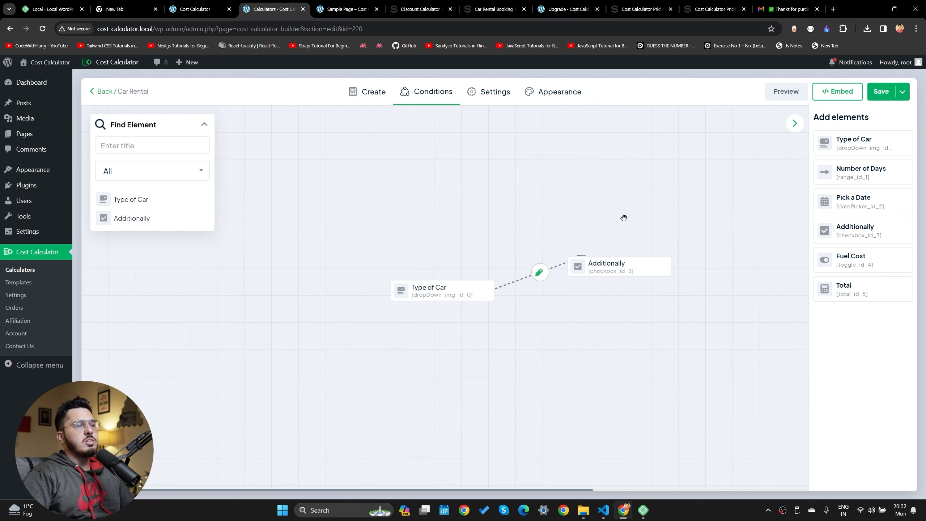
pyautogui.moveTo(490, 288); pyautogui.dragTo(430, 197)
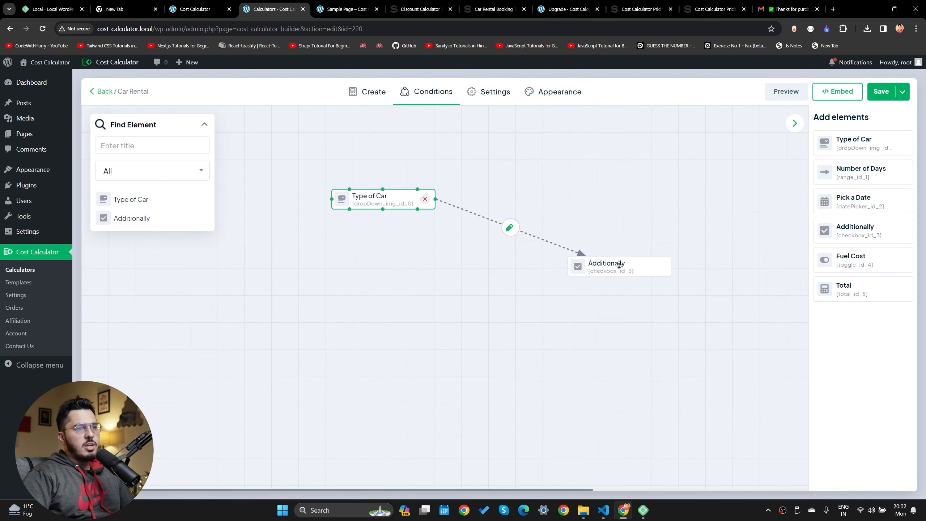
pyautogui.moveTo(615, 267); pyautogui.dragTo(596, 170)
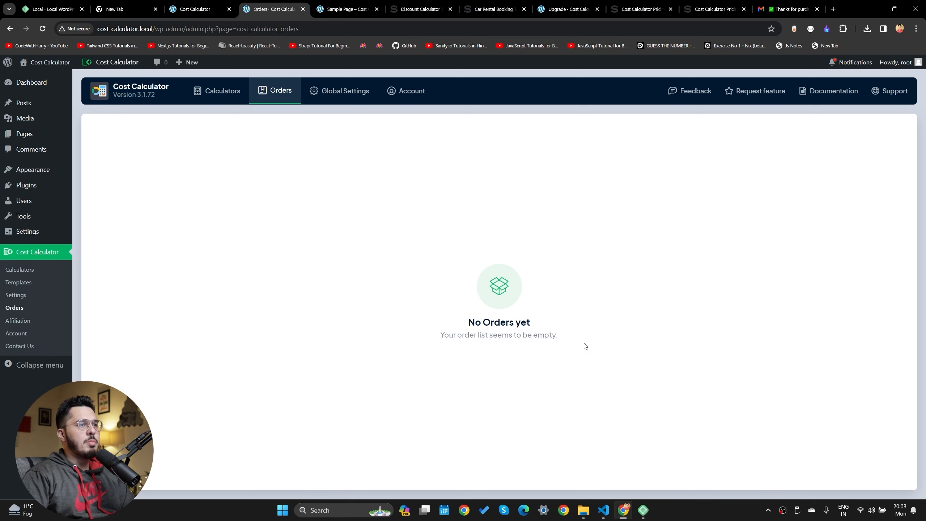
# Turn on PayPal payments in the Car Rental calculator's settings
pyautogui.click(55, 270)
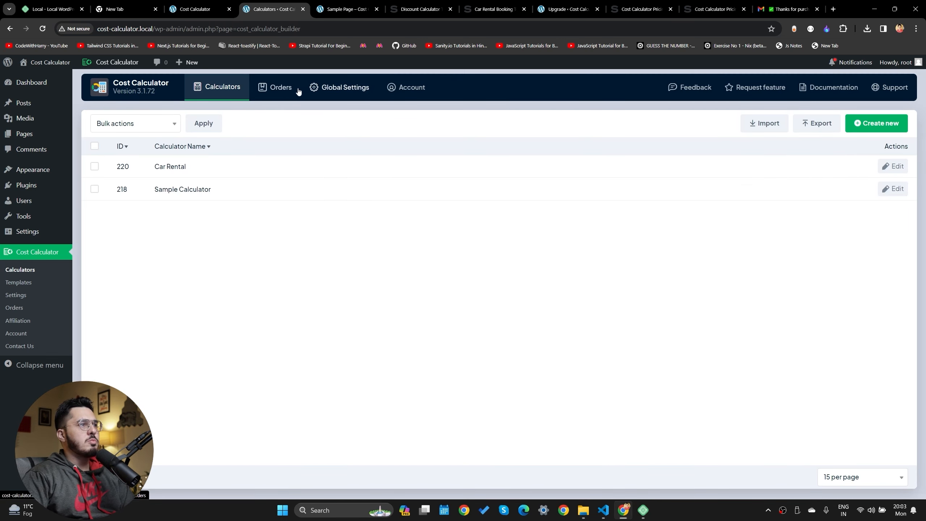
pyautogui.click(179, 167)
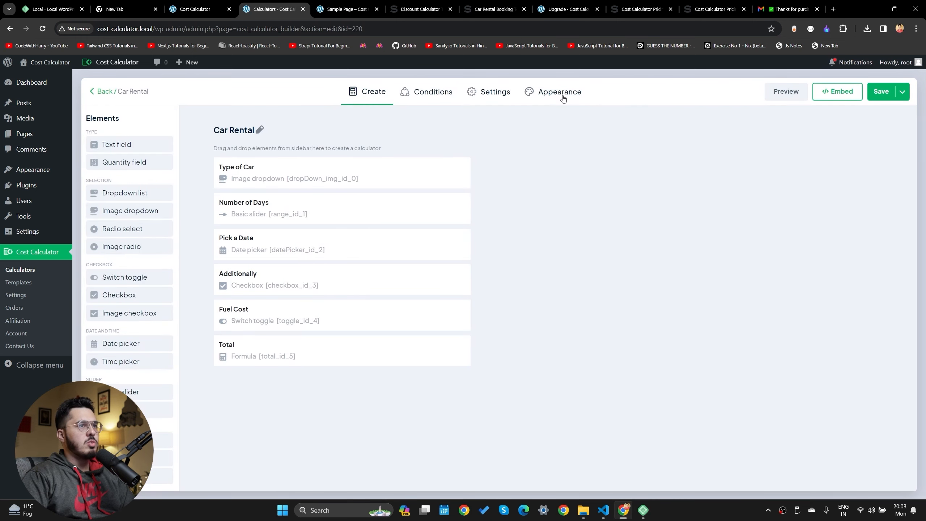
pyautogui.click(495, 92)
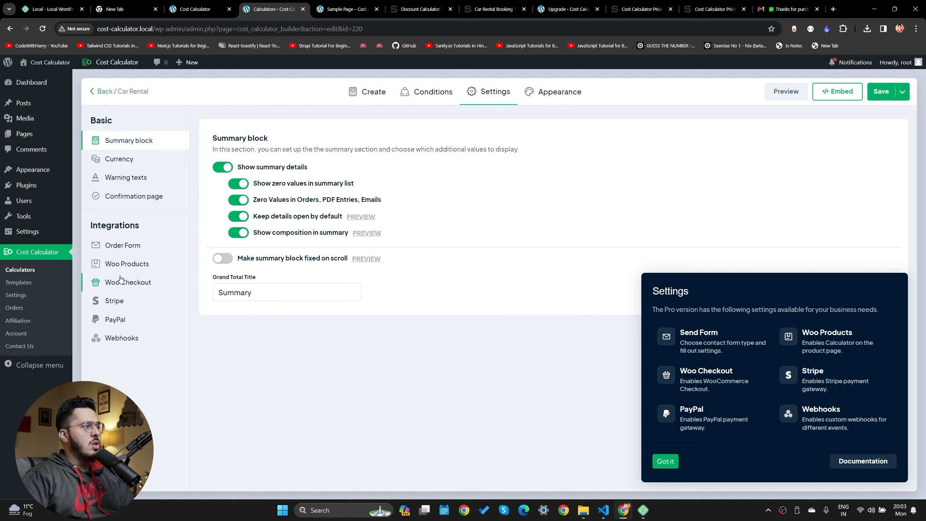
pyautogui.click(114, 319)
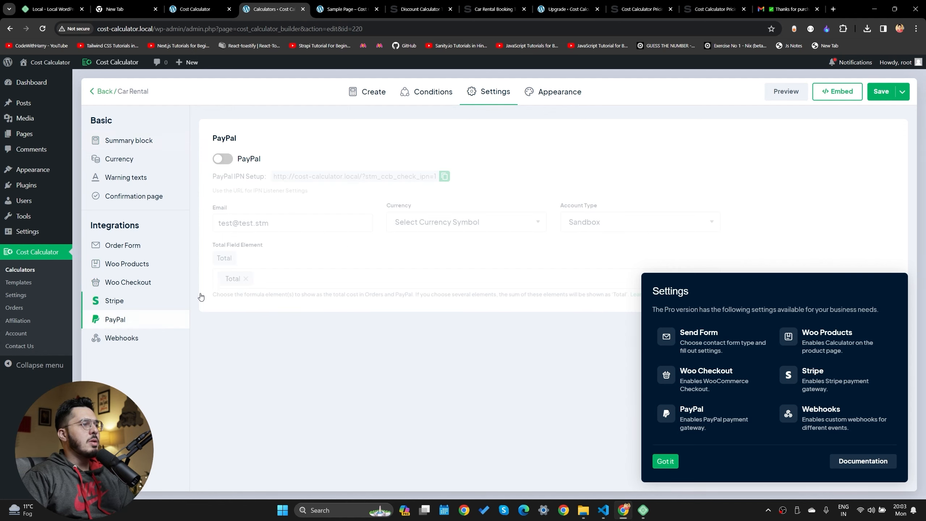
pyautogui.click(223, 159)
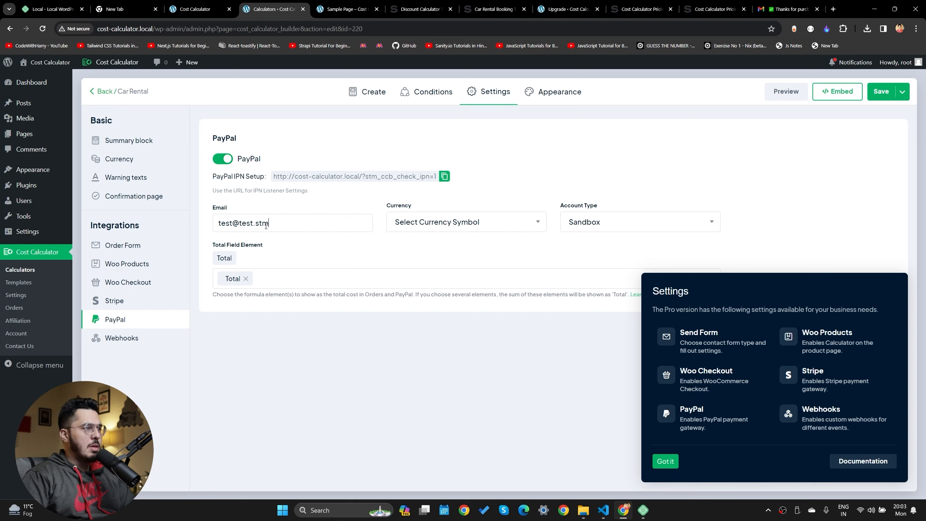
# Keep Sandbox as the PayPal account type and set the currency to Indian rupee
pyautogui.moveTo(266, 225); pyautogui.dragTo(211, 230)
pyautogui.click(467, 225)
pyautogui.click(551, 225)
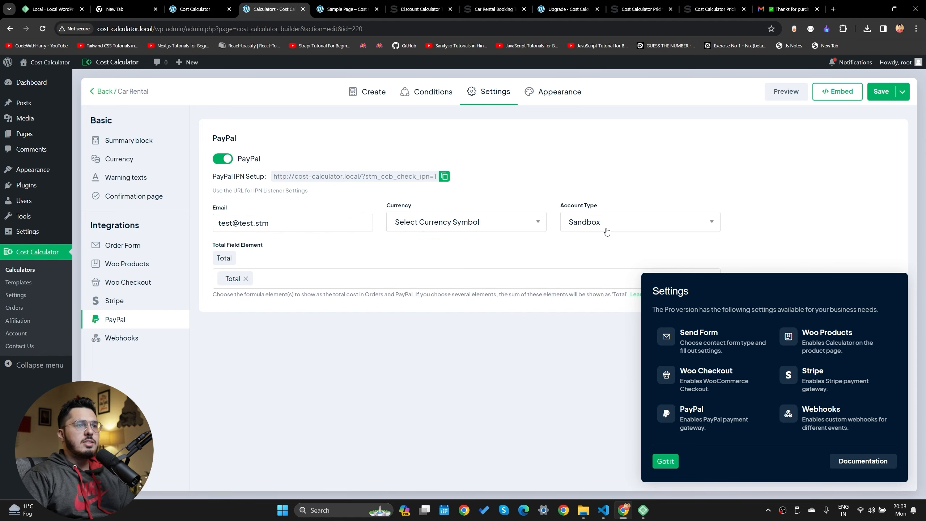
pyautogui.click(606, 231)
pyautogui.click(600, 233)
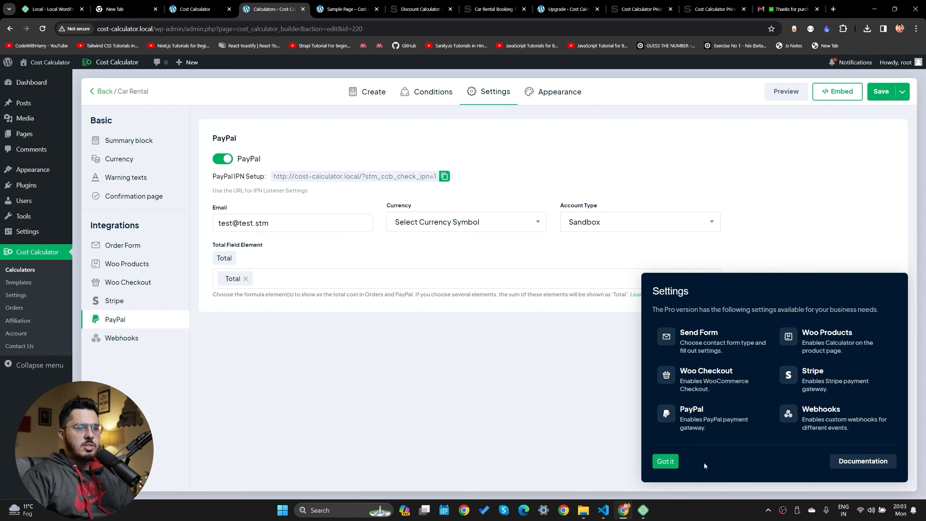
pyautogui.click(665, 461)
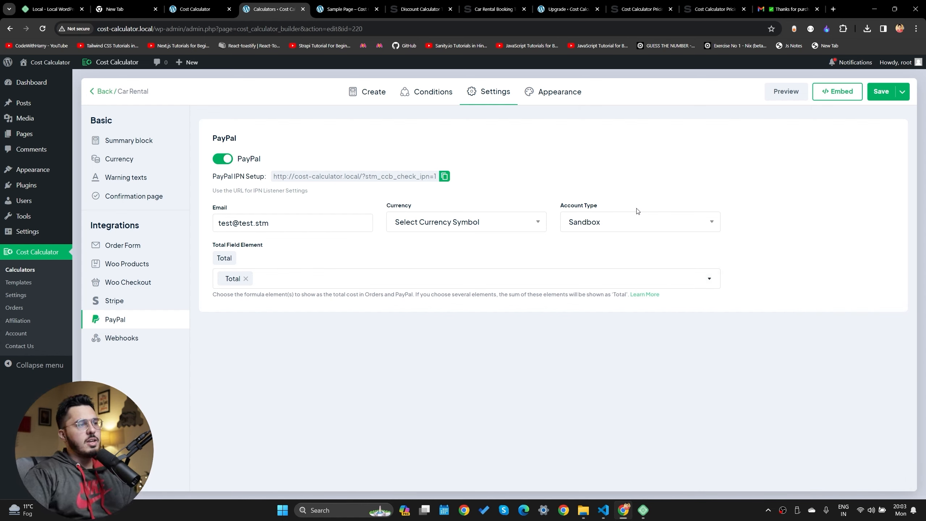
pyautogui.click(605, 222)
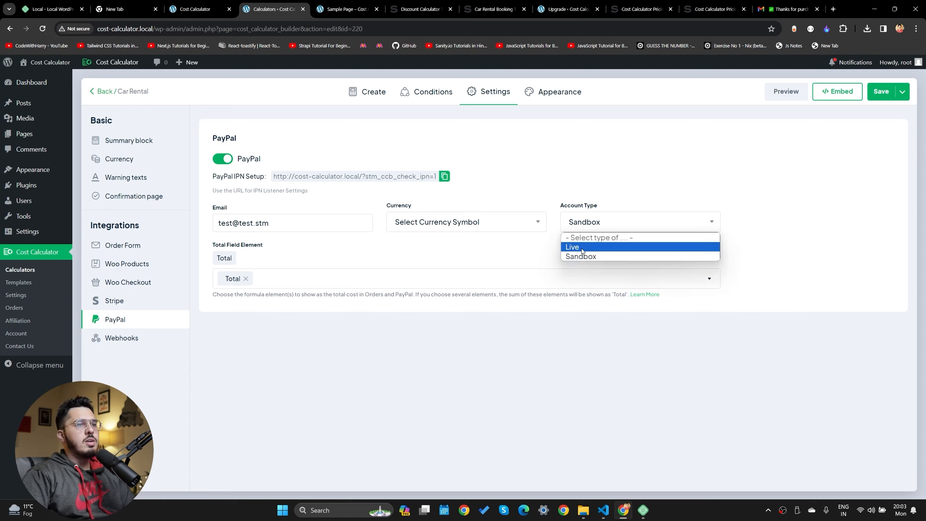
pyautogui.click(602, 197)
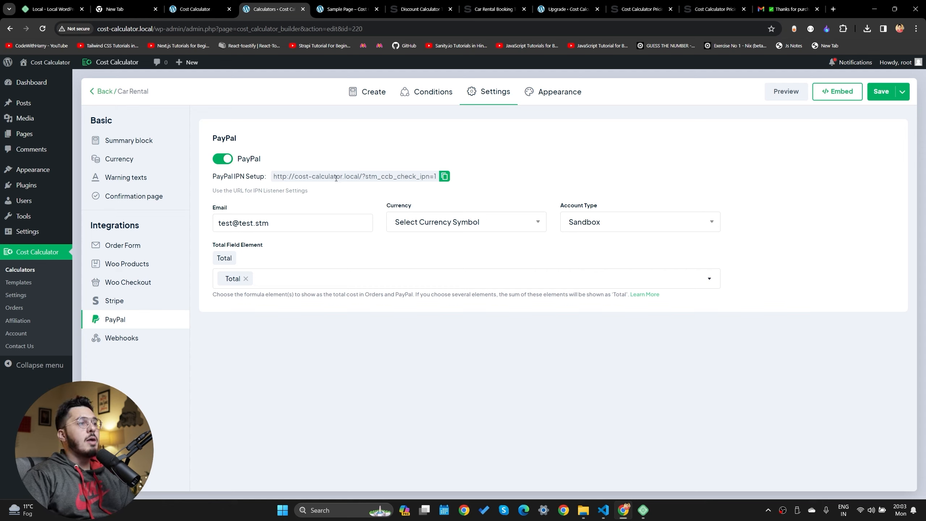
pyautogui.click(580, 226)
pyautogui.click(467, 222)
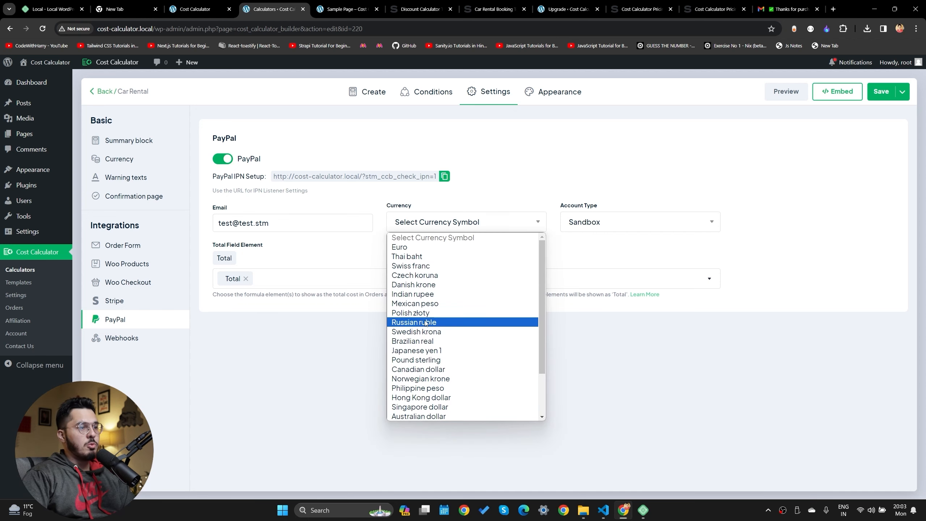
pyautogui.scroll(-3, 424, 347)
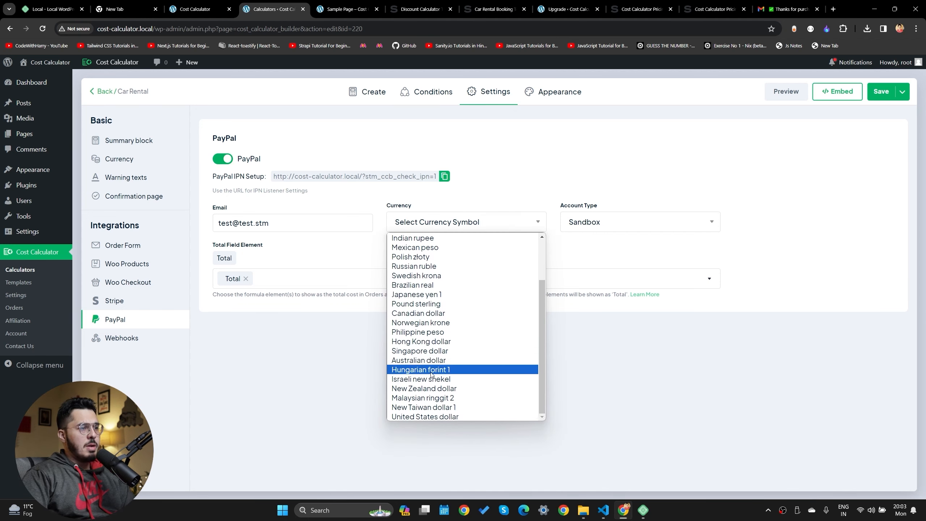
pyautogui.scroll(2, 439, 363)
pyautogui.click(412, 294)
# Enter the owner's e-mail address as the PayPal account and save the calculator
pyautogui.moveTo(272, 223); pyautogui.dragTo(119, 228)
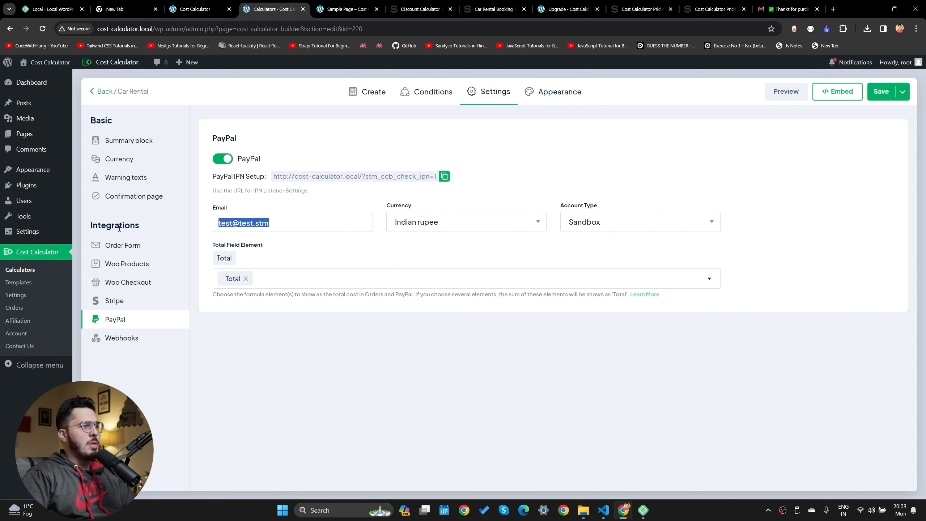
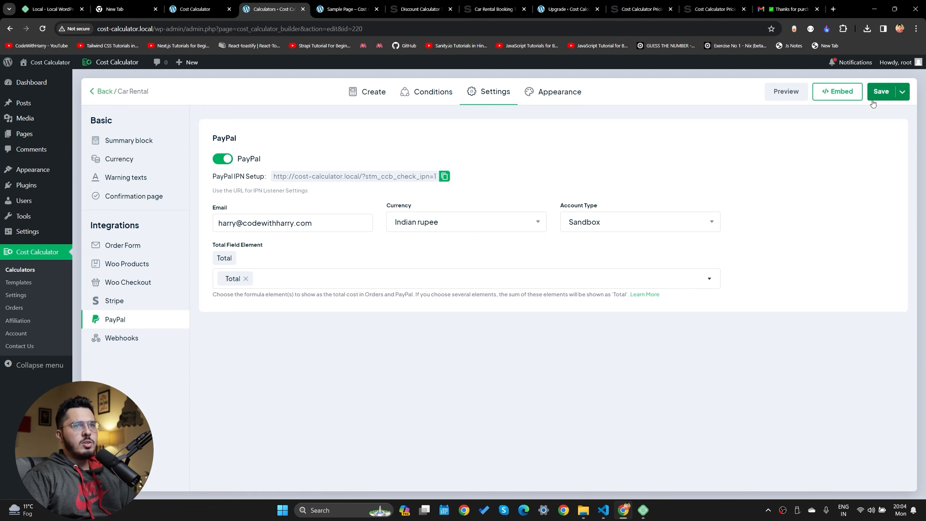
pyautogui.click(879, 91)
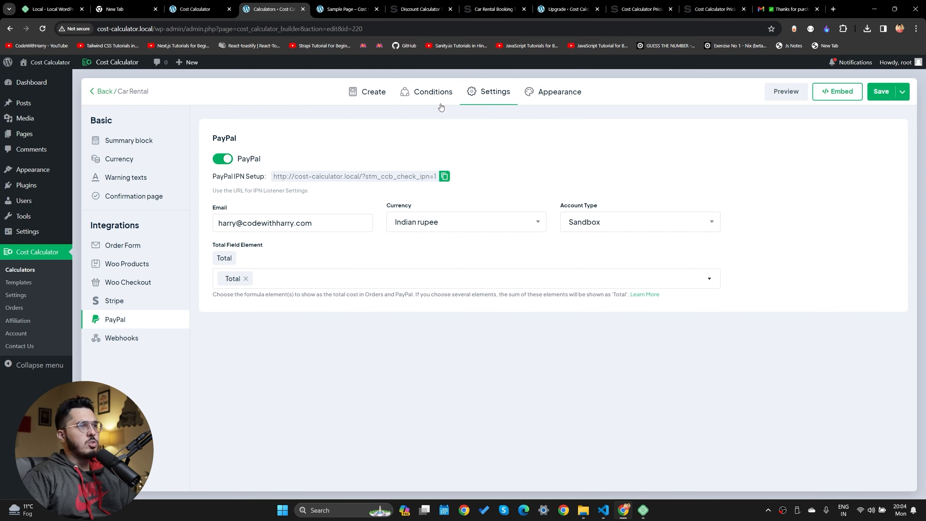
# Look up PayPal IPN Setup and select its listener URL
pyautogui.tripleClick(243, 176)
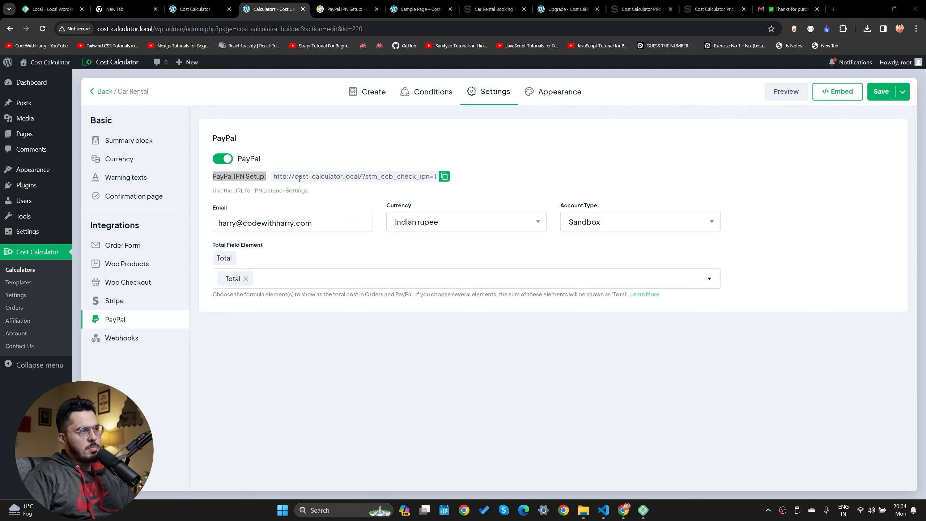
pyautogui.rightClick(244, 176)
pyautogui.click(277, 222)
pyautogui.moveTo(213, 176); pyautogui.dragTo(527, 173)
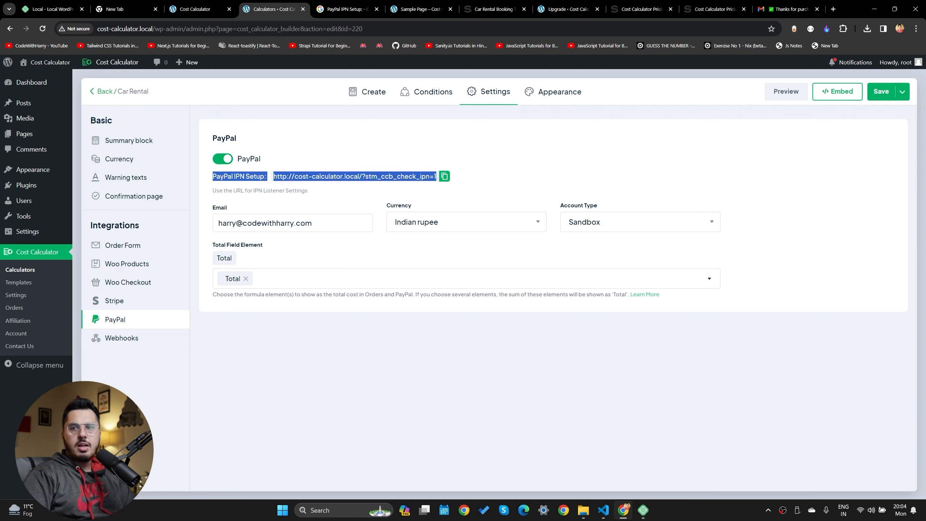
# Review the WooCommerce checkout and products options, then enable the Order Form
pyautogui.click(126, 285)
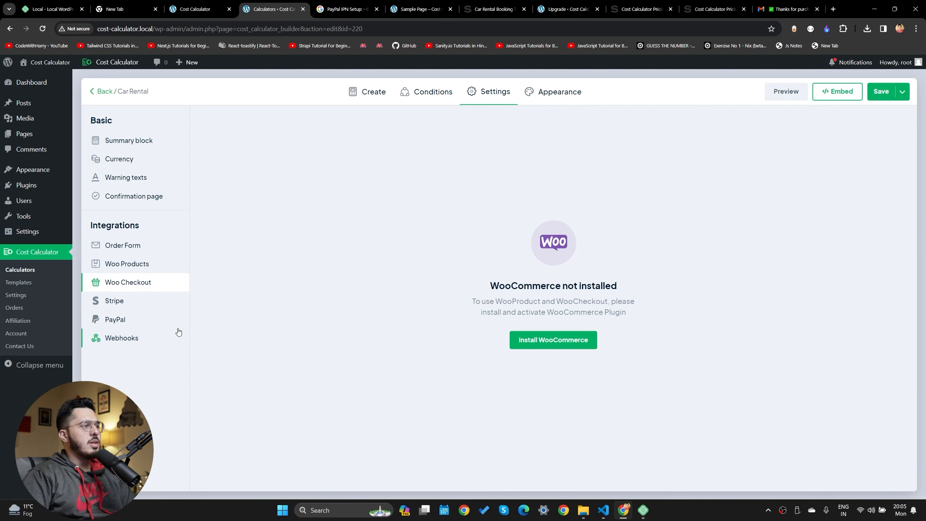
pyautogui.click(144, 268)
pyautogui.click(132, 247)
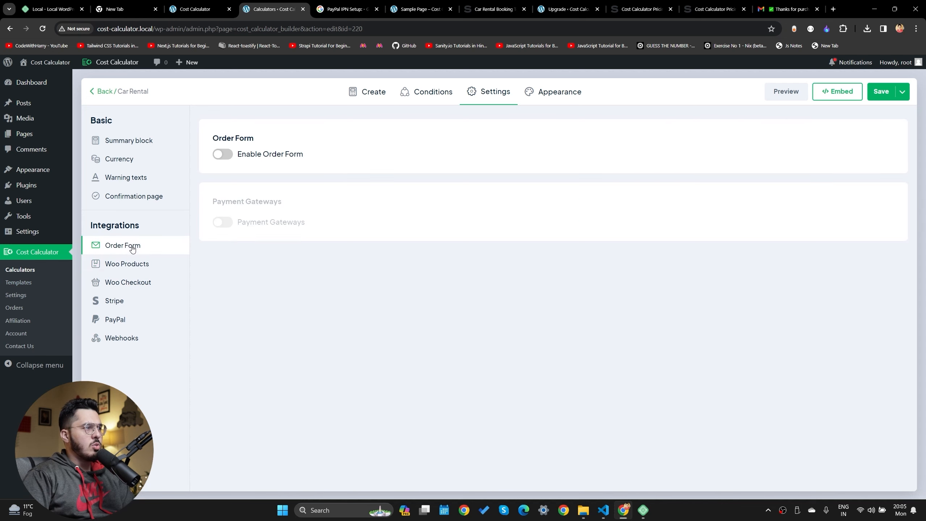
pyautogui.click(221, 155)
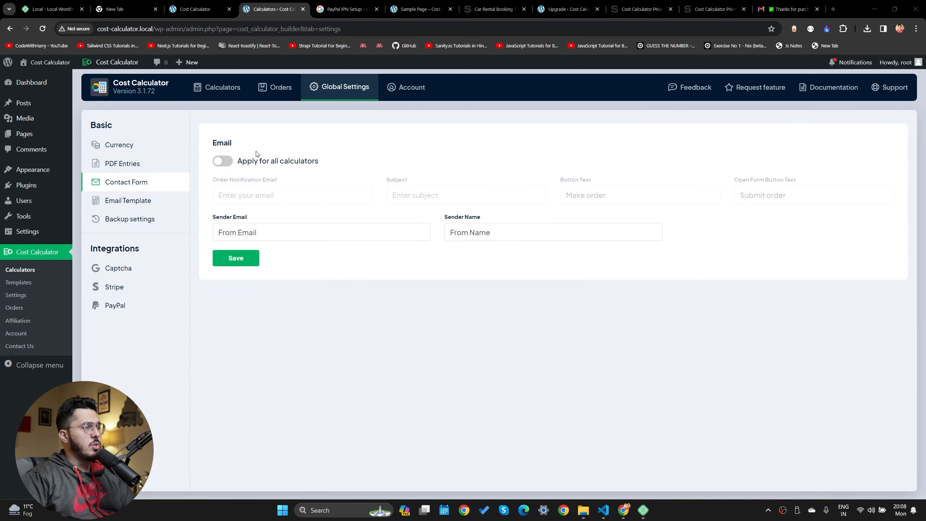
# Turn on Apply for all calculators for the global Contact Form email settings
pyautogui.click(229, 163)
pyautogui.moveTo(257, 159); pyautogui.dragTo(341, 160)
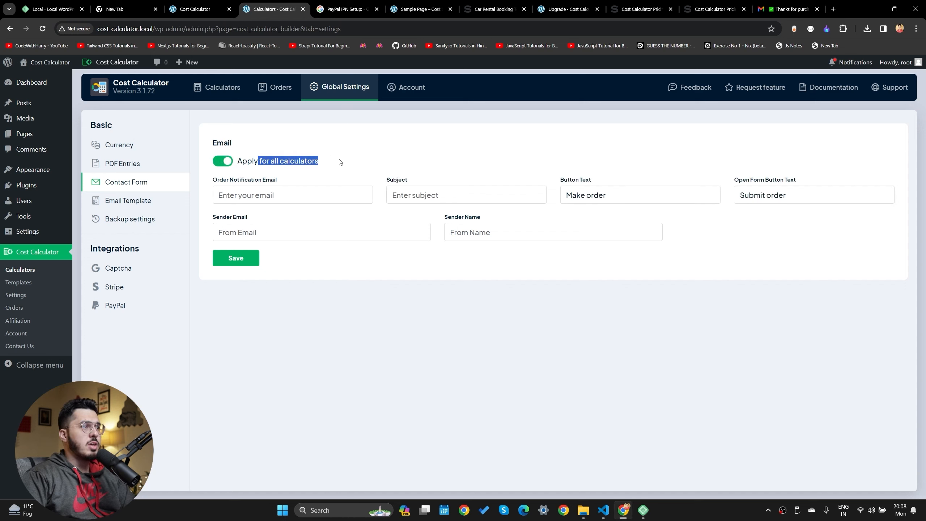
pyautogui.click(251, 186)
pyautogui.moveTo(223, 179); pyautogui.dragTo(280, 186)
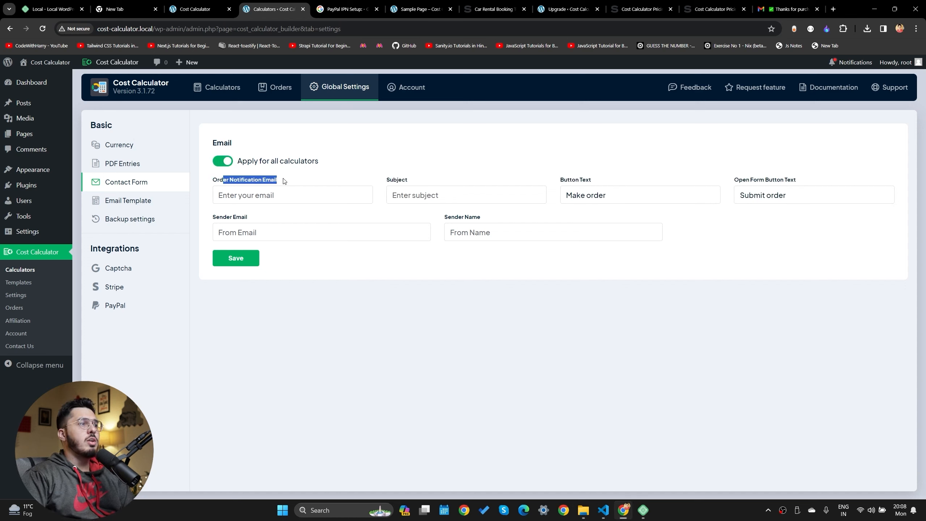
pyautogui.click(527, 177)
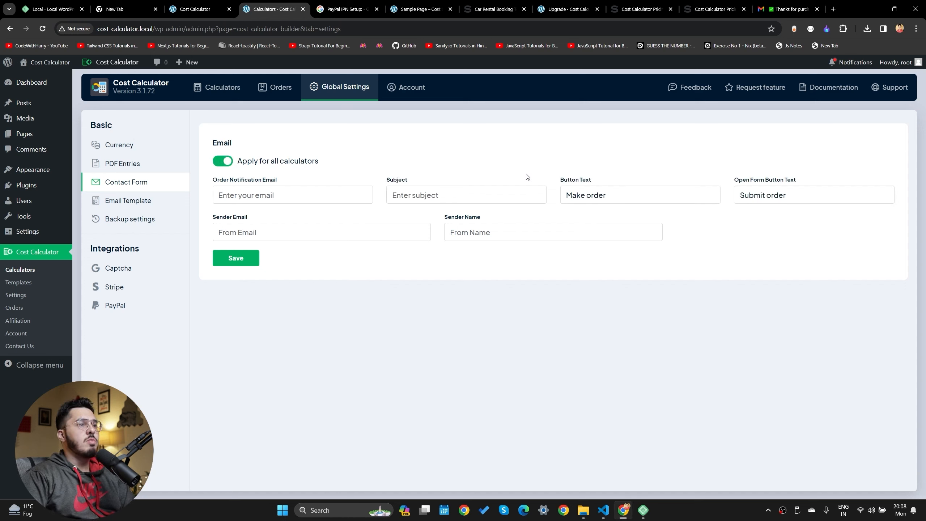
# Apply the global PDF Entries settings to all calculators
pyautogui.click(128, 164)
pyautogui.click(220, 167)
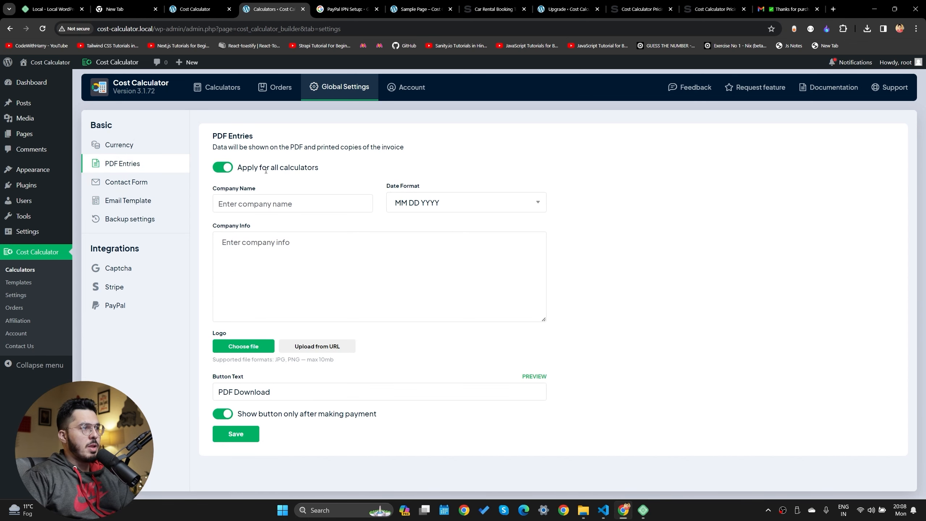
pyautogui.moveTo(262, 169); pyautogui.dragTo(257, 190)
pyautogui.click(337, 179)
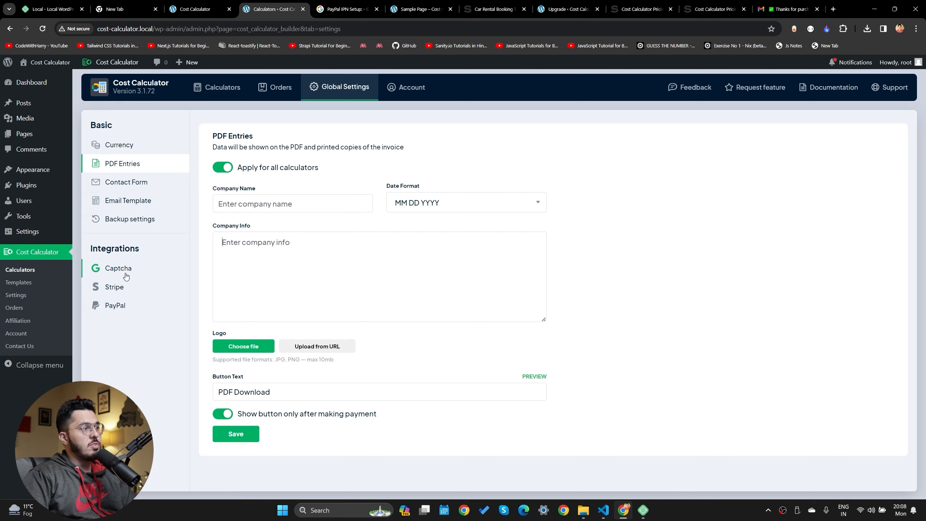
# Look over the Stripe, PayPal and Currency panels, then go to the PayPal IPN search results
pyautogui.click(121, 292)
pyautogui.click(121, 306)
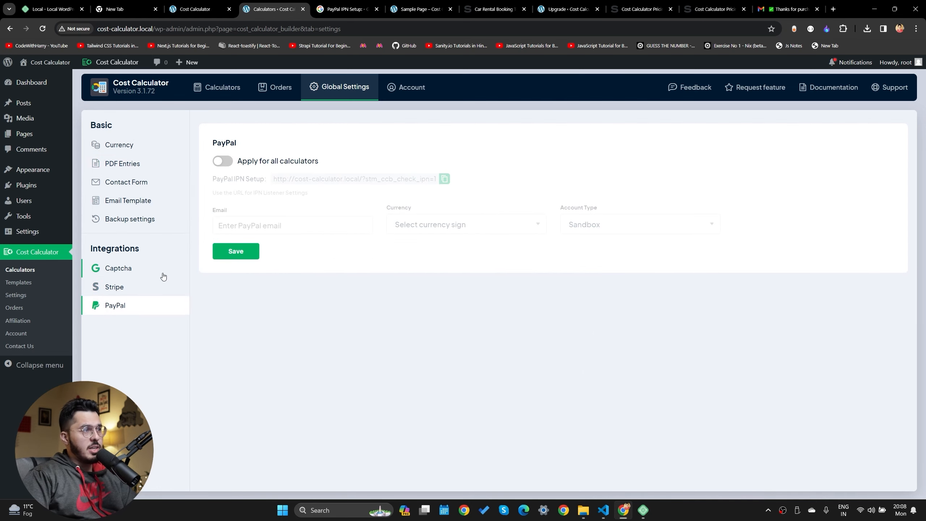
pyautogui.moveTo(224, 176); pyautogui.dragTo(274, 184)
pyautogui.click(276, 160)
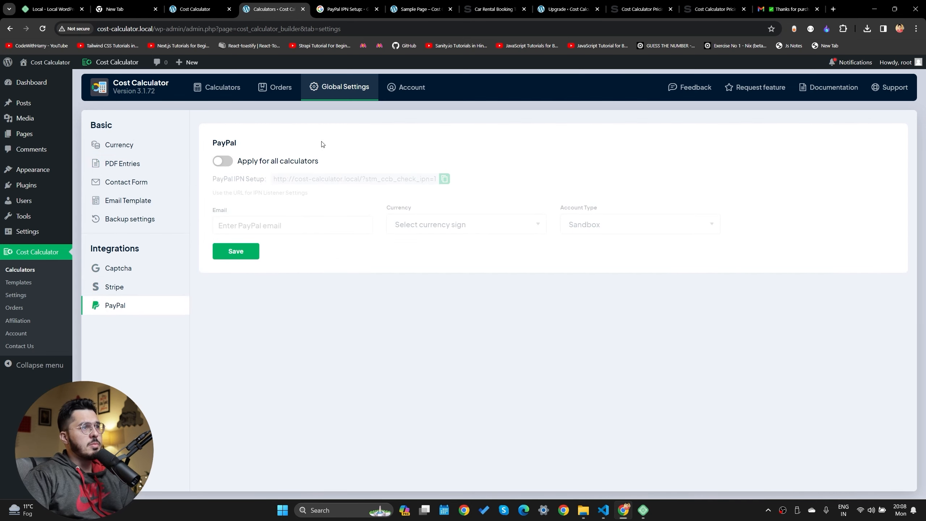
pyautogui.click(118, 145)
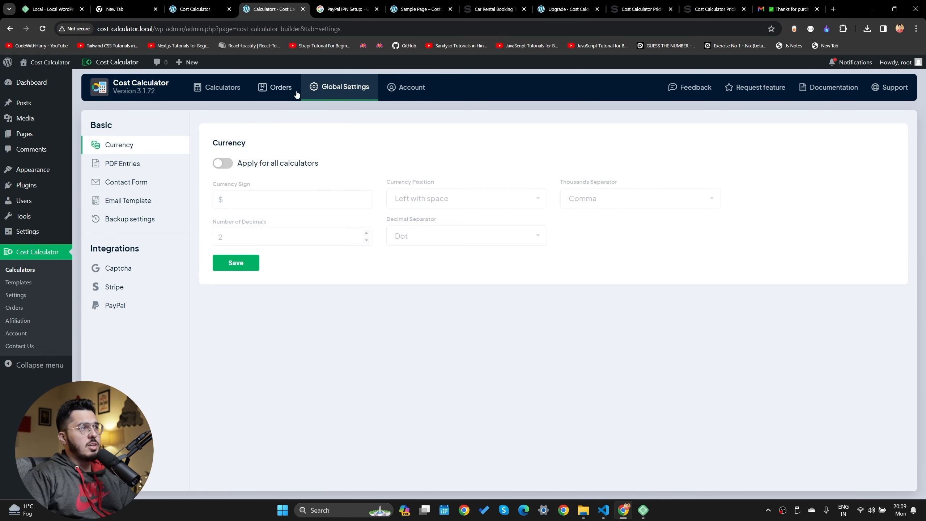
pyautogui.click(278, 88)
pyautogui.click(346, 9)
# Read PayPal's 'Identifying your IPN listener to PayPal' guide, then return to the Cost Calculator admin
pyautogui.click(175, 162)
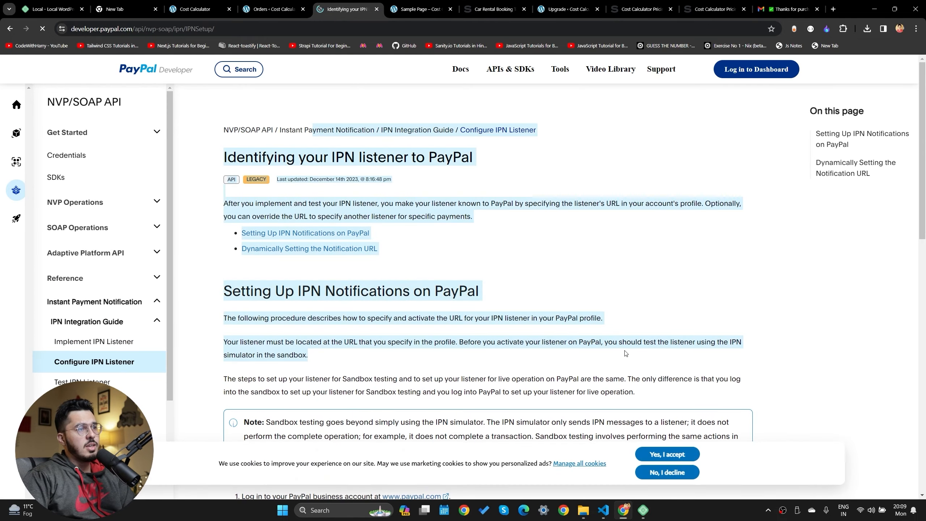
pyautogui.hotkey('ctrl', 'shift', 'Tab')
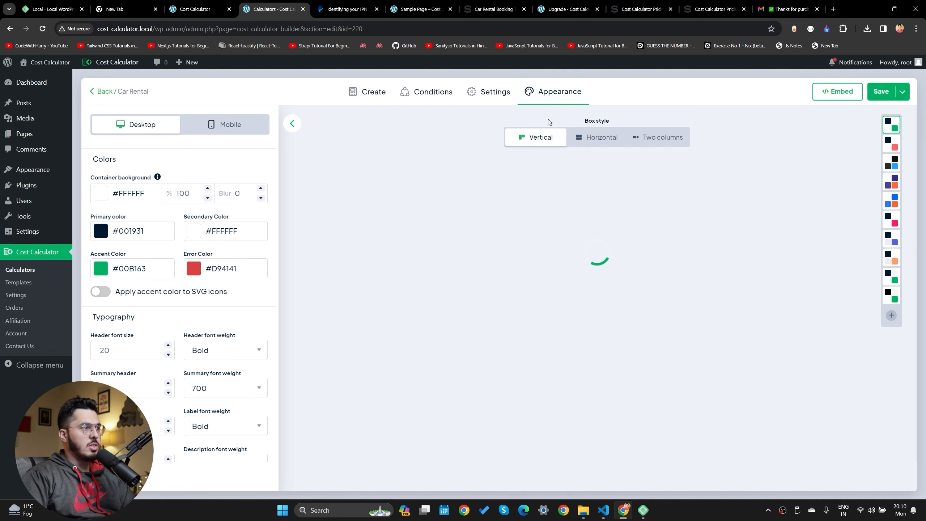
# Change the Car Rental calculator's layout from horizontal to two columns
pyautogui.click(592, 137)
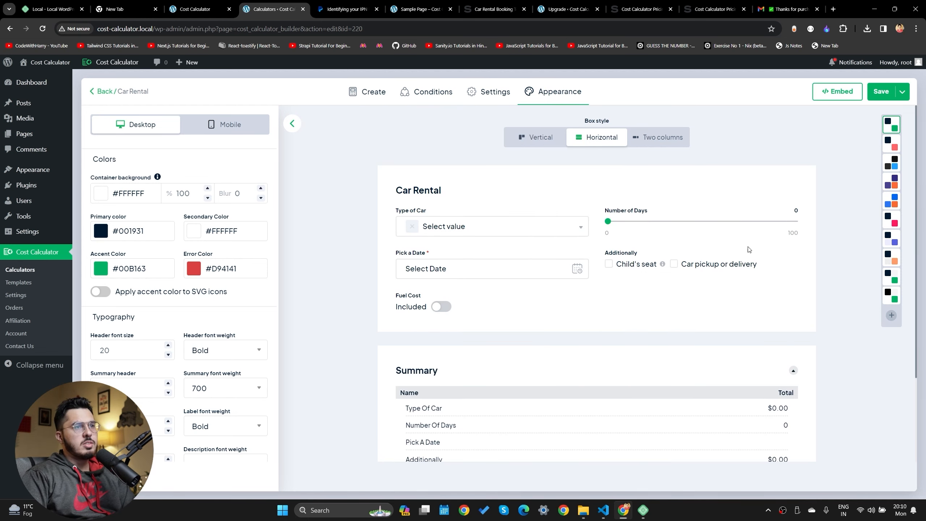
pyautogui.scroll(-3, 616, 199)
pyautogui.scroll(3, 620, 197)
pyautogui.click(656, 137)
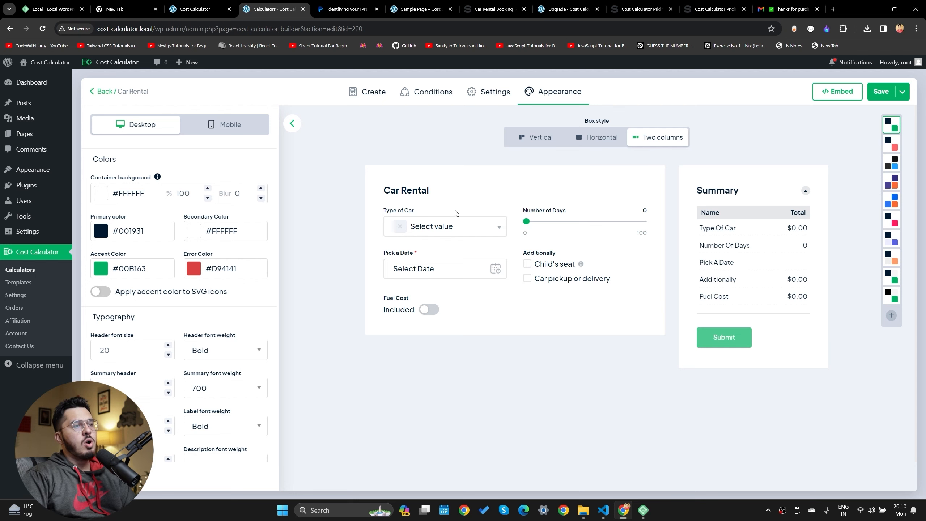
# Set the accent colour to blue-violet #2310DD
pyautogui.click(196, 272)
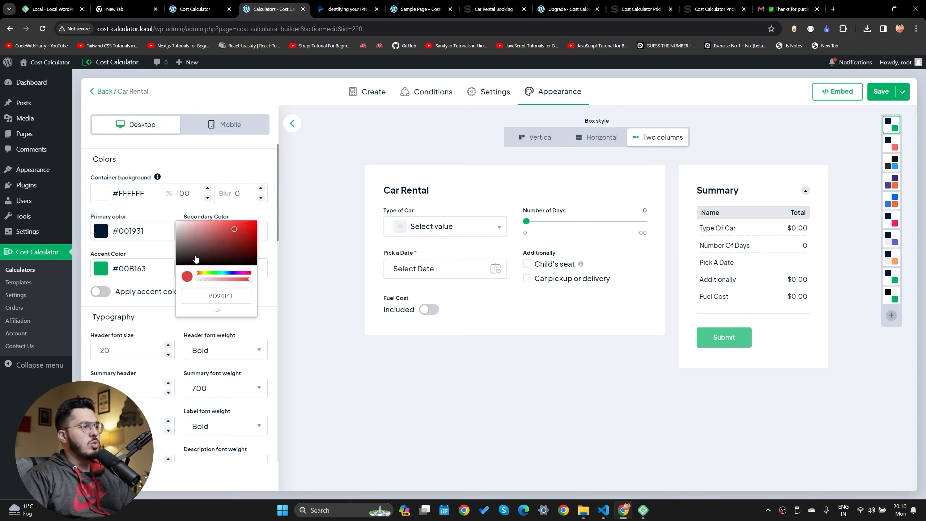
pyautogui.click(277, 201)
pyautogui.click(99, 271)
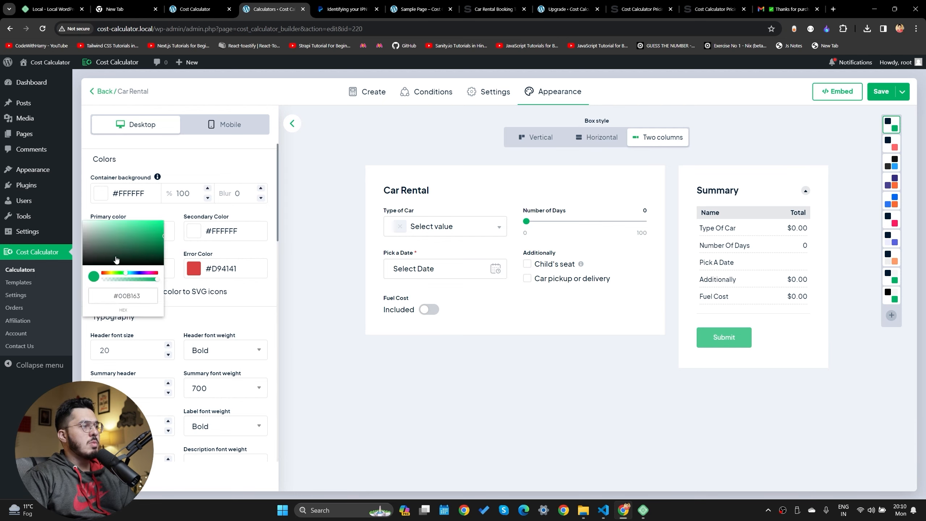
pyautogui.click(140, 272)
pyautogui.moveTo(135, 242); pyautogui.dragTo(159, 227)
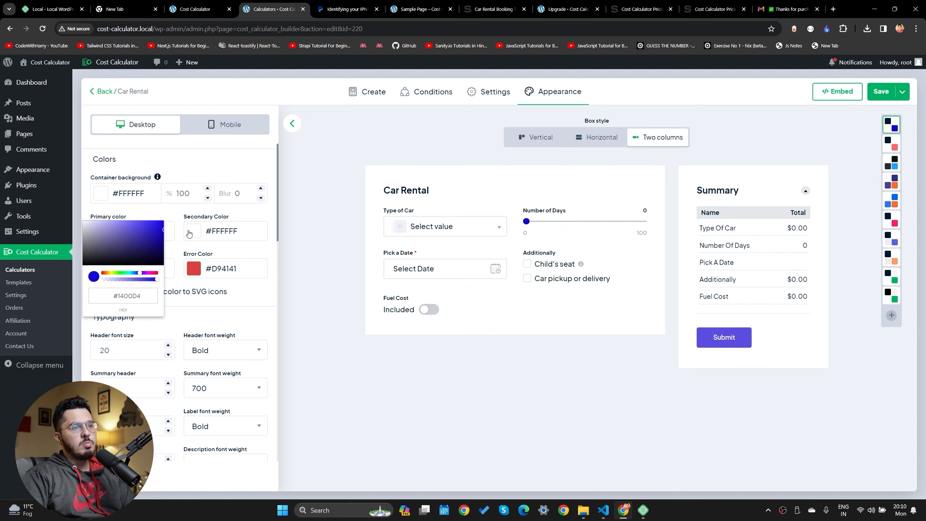
pyautogui.tripleClick(145, 297)
pyautogui.click(542, 324)
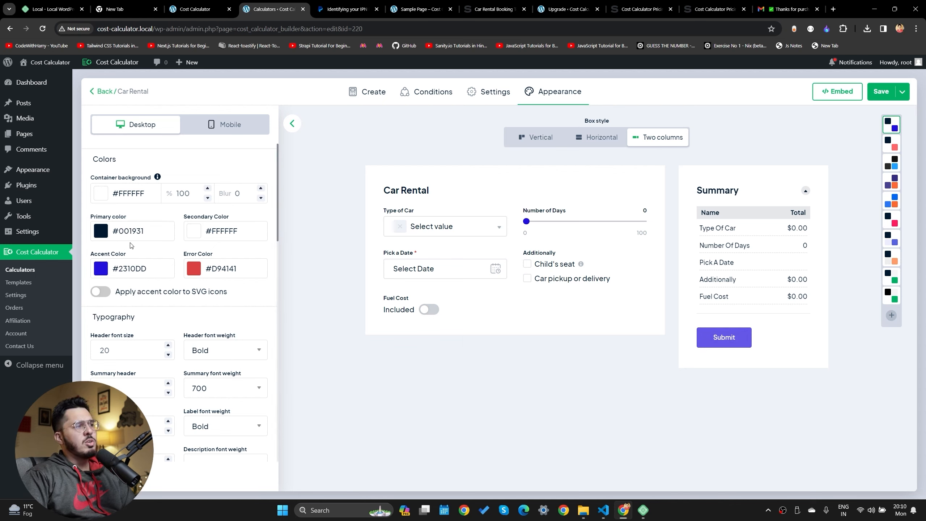
# Set the error colour to pink #ED2D8DC2
pyautogui.click(194, 268)
pyautogui.moveTo(217, 273); pyautogui.dragTo(241, 274)
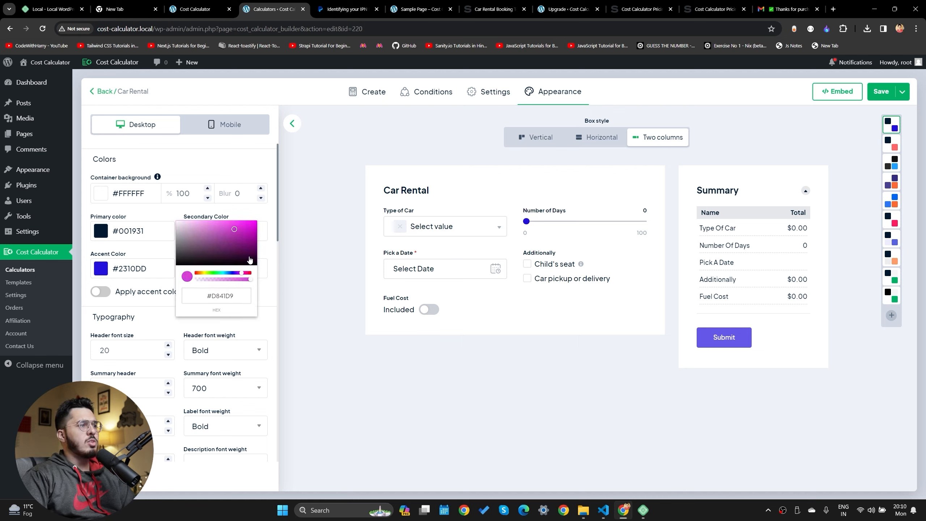
pyautogui.click(241, 225)
pyautogui.moveTo(255, 227); pyautogui.dragTo(257, 236)
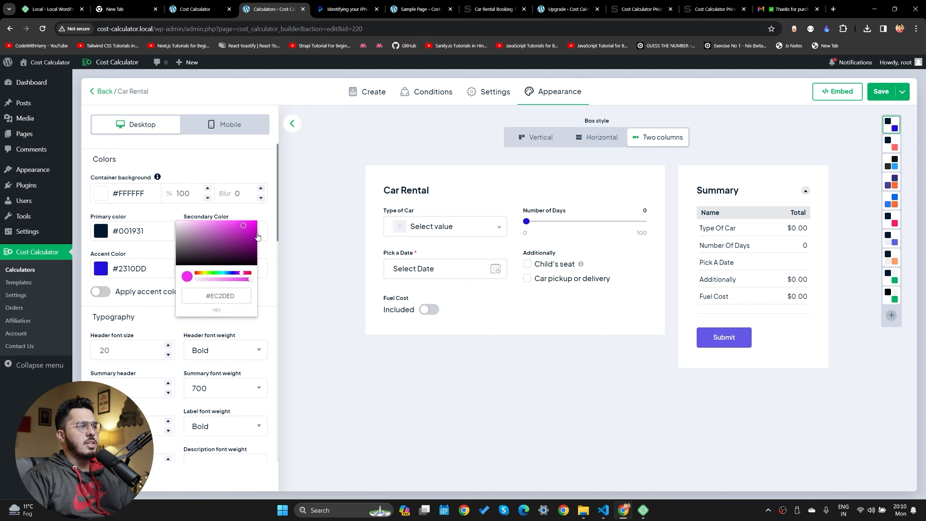
pyautogui.moveTo(240, 277)
pyautogui.mouseDown()
pyautogui.moveTo(248, 272)
pyautogui.moveTo(238, 279)
pyautogui.mouseUp()
# Test the preview with 32 days and the phone layout, then save the appearance changes
pyautogui.click(462, 263)
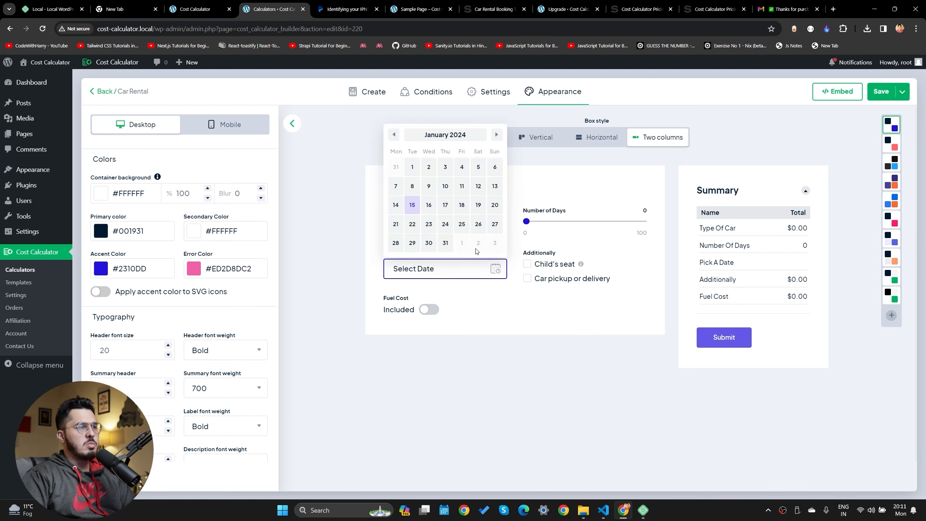
pyautogui.moveTo(526, 221); pyautogui.dragTo(564, 221)
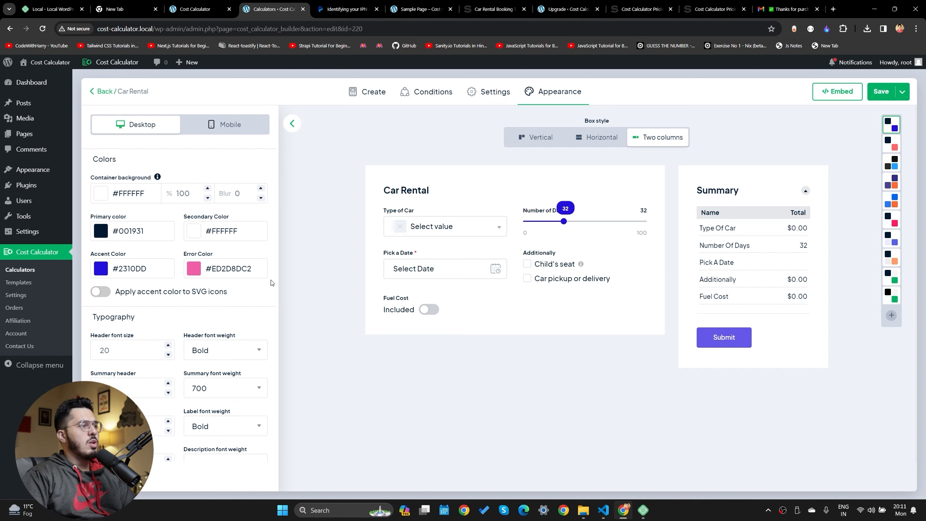
pyautogui.click(257, 126)
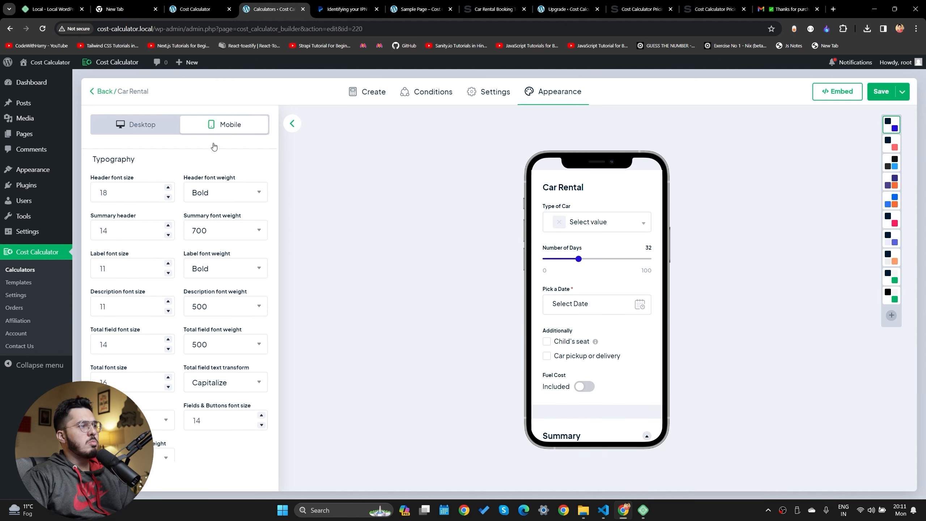
pyautogui.scroll(-5, 594, 310)
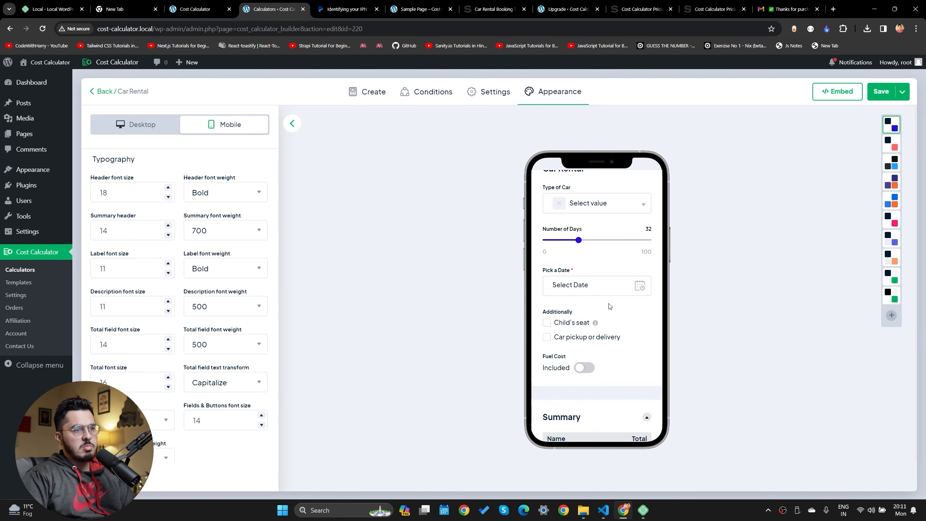
pyautogui.click(880, 93)
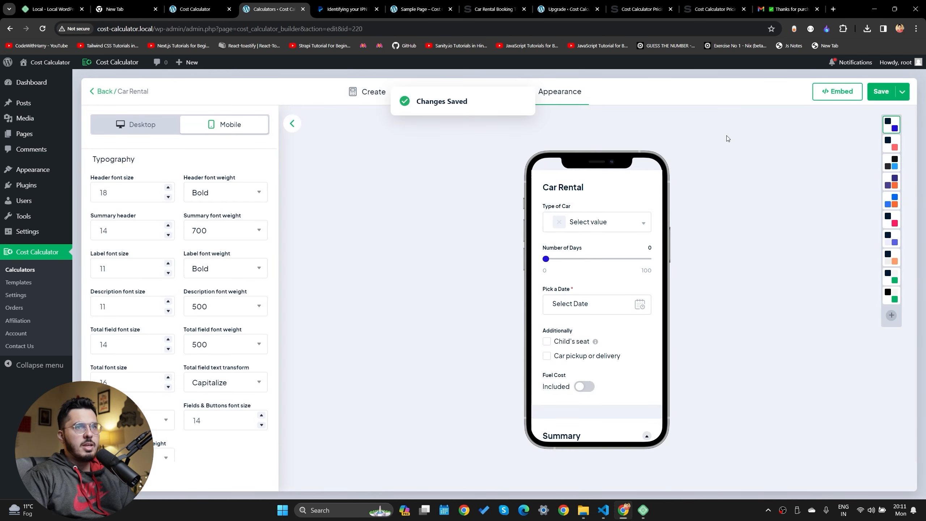
# Open a desktop preview of the calculator and test Number of Days at 29
pyautogui.click(382, 93)
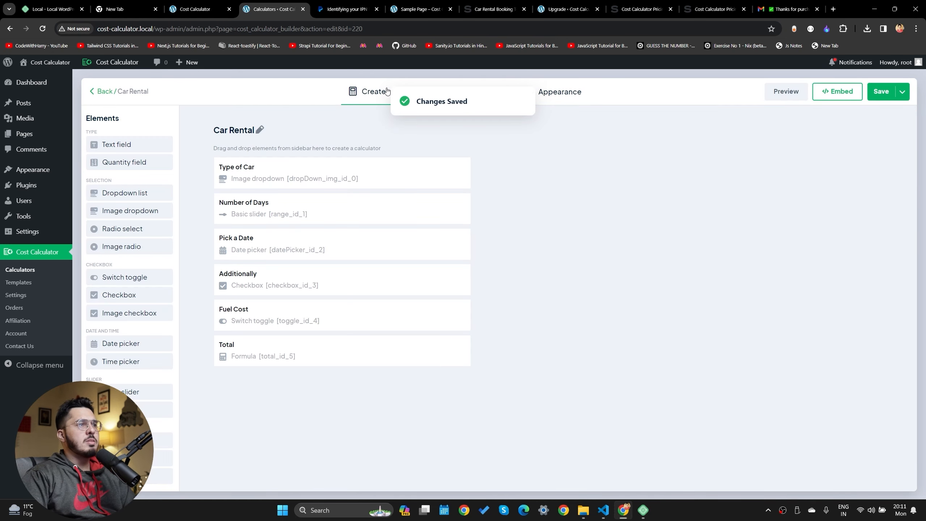
pyautogui.click(792, 94)
pyautogui.moveTo(421, 203); pyautogui.dragTo(452, 203)
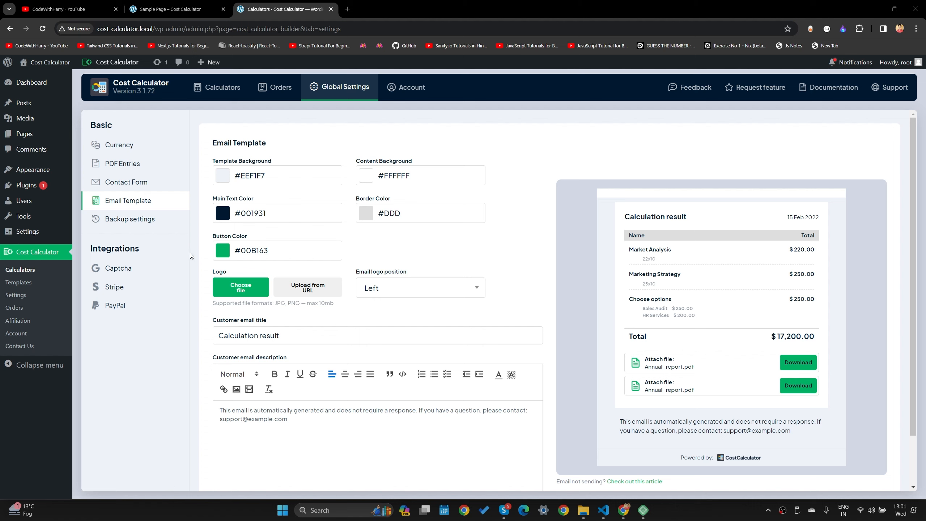
# Set the email template's Button Color to light green #5BE067
pyautogui.click(228, 257)
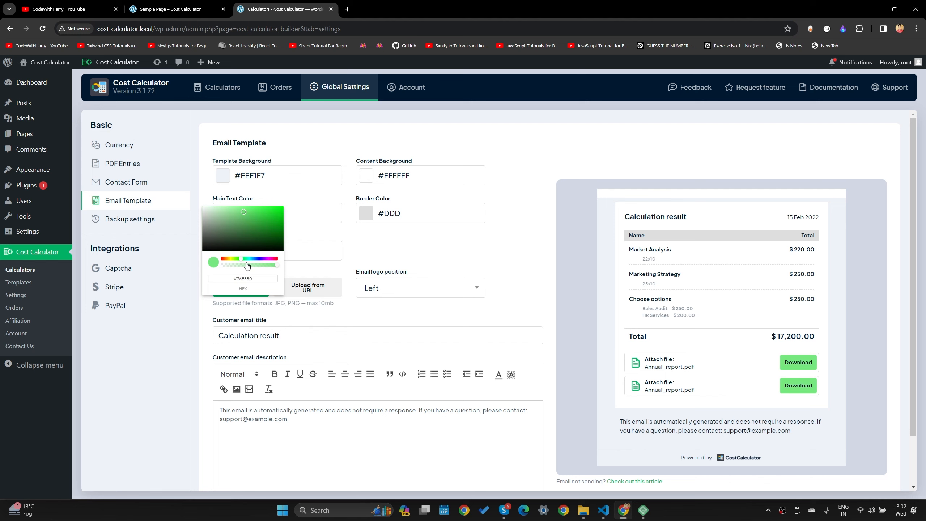
pyautogui.click(258, 225)
pyautogui.click(455, 314)
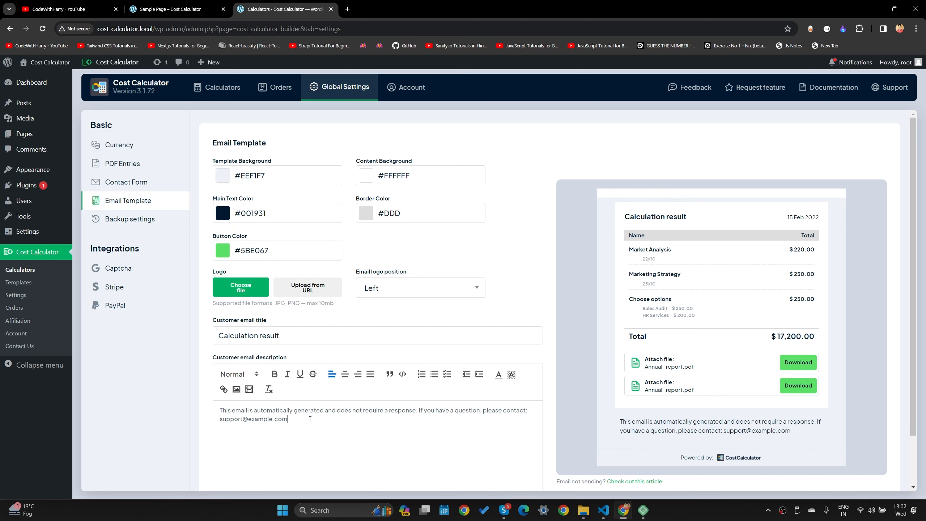
# Select the email template's description text
pyautogui.hotkey('ctrl', 'a')
pyautogui.scroll(-2, 345, 448)
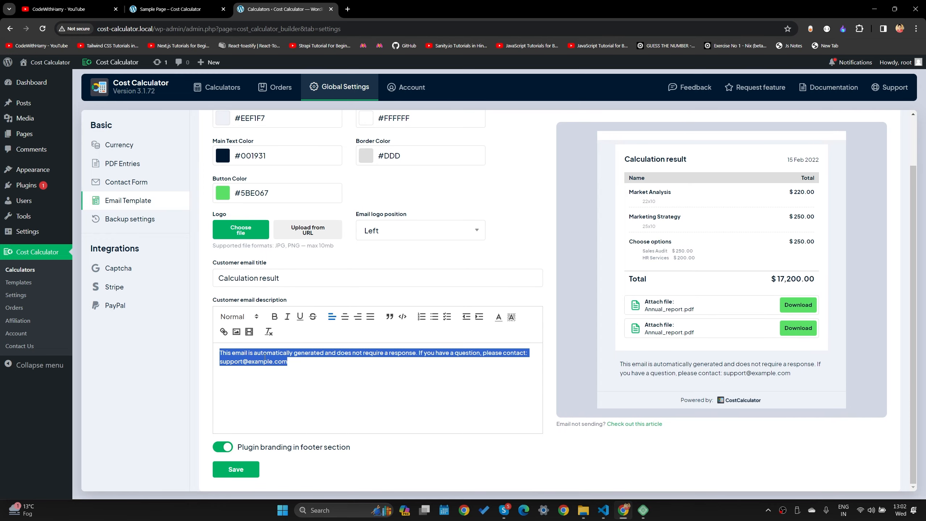
pyautogui.moveTo(250, 353); pyautogui.dragTo(415, 359)
pyautogui.click(309, 371)
pyautogui.hotkey('ctrl', 'a')
pyautogui.click(345, 383)
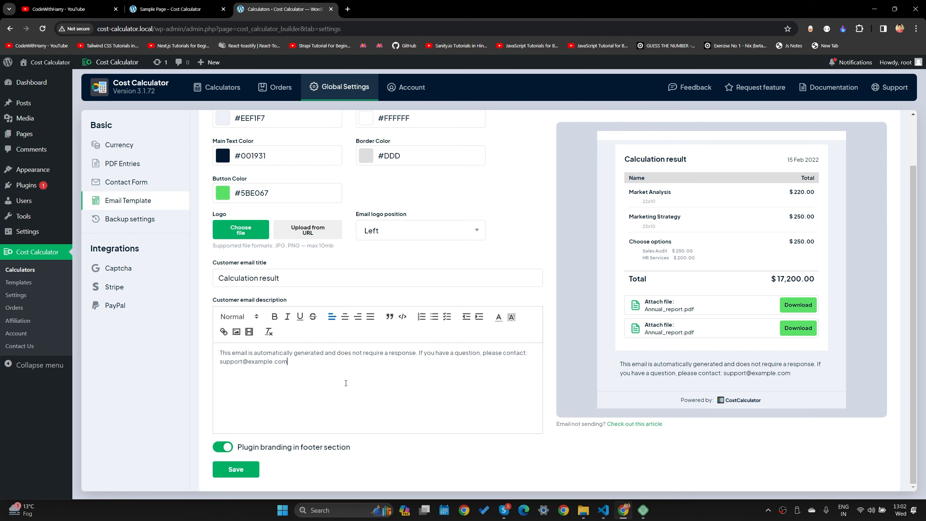
pyautogui.hotkey('ctrl', 'a')
pyautogui.scroll(2, 426, 426)
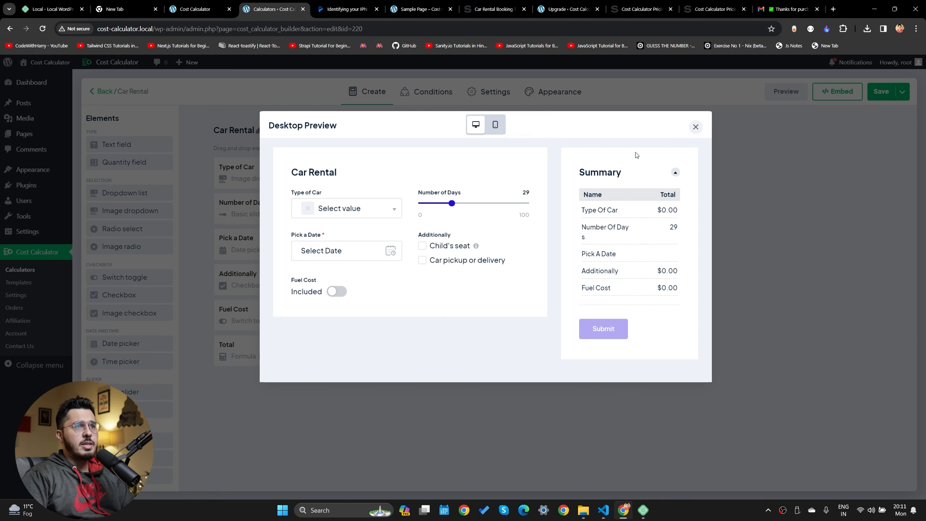
# Close the preview and open the plugin Documentation from the Calculators list
pyautogui.click(694, 128)
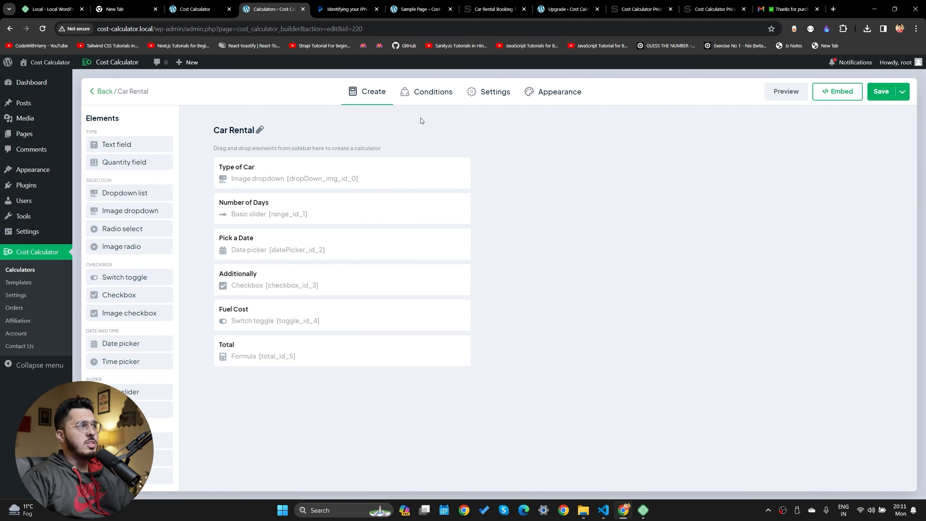
pyautogui.click(34, 270)
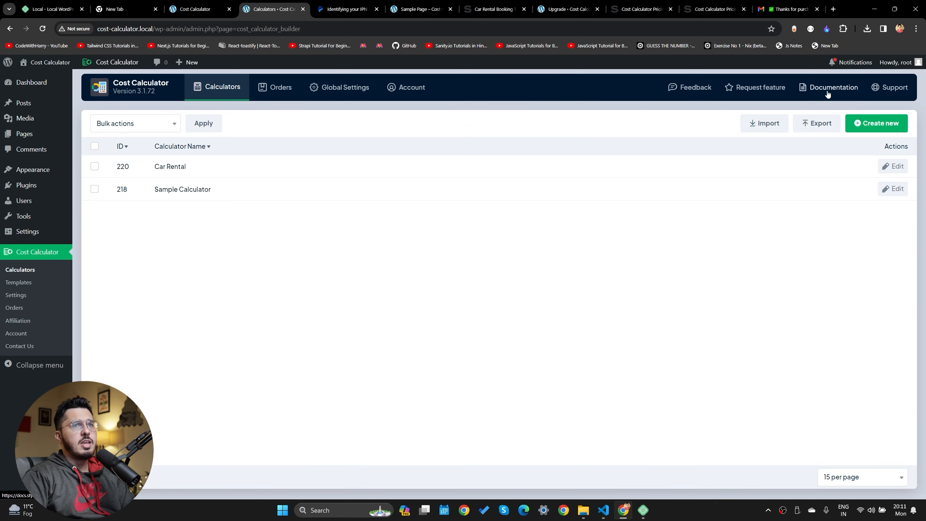
pyautogui.click(835, 87)
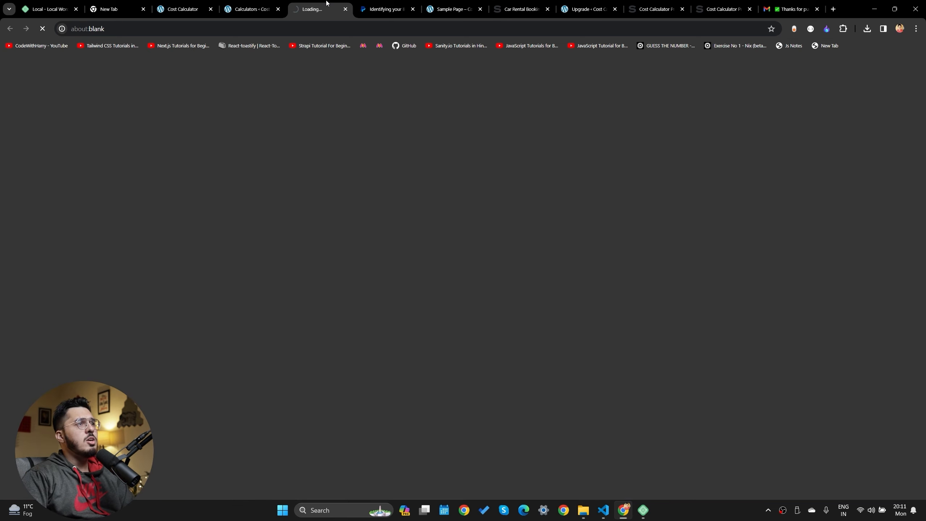
# Scroll through the plugin documentation, then return to the cost-calculator.local homepage tab
pyautogui.scroll(-2, 300, 359)
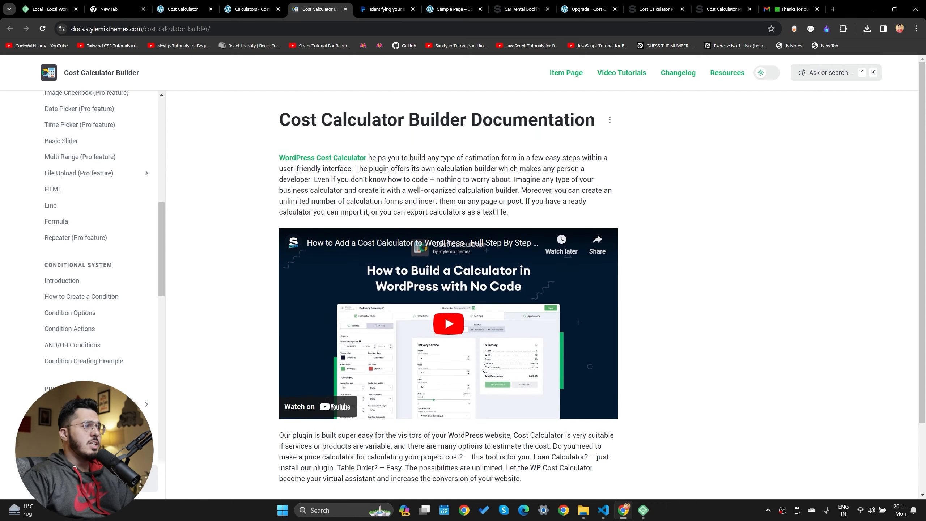
pyautogui.scroll(-3, 484, 368)
pyautogui.click(182, 9)
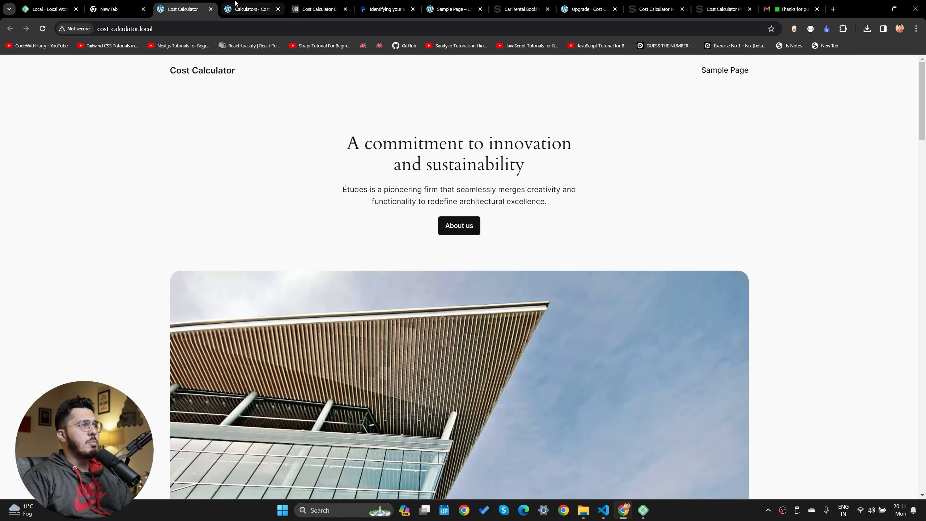
pyautogui.click(251, 8)
pyautogui.click(182, 9)
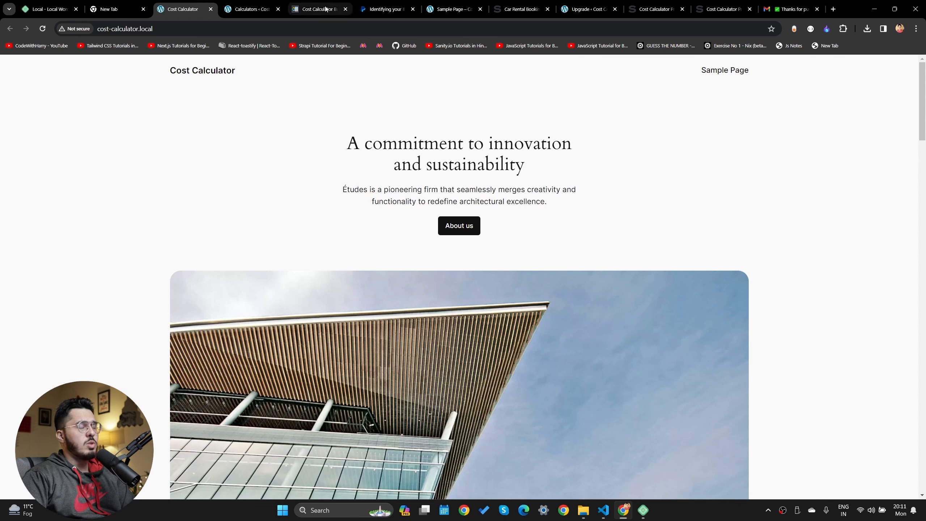